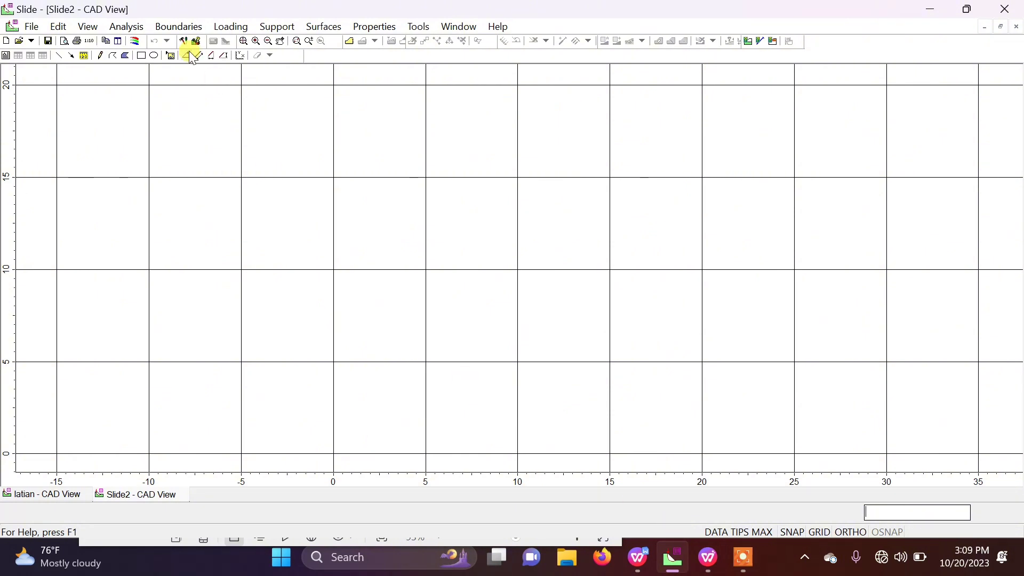
Configure the project settings with Metric stress units, Days as time units and meters/second as permeability units
left_click(133, 27)
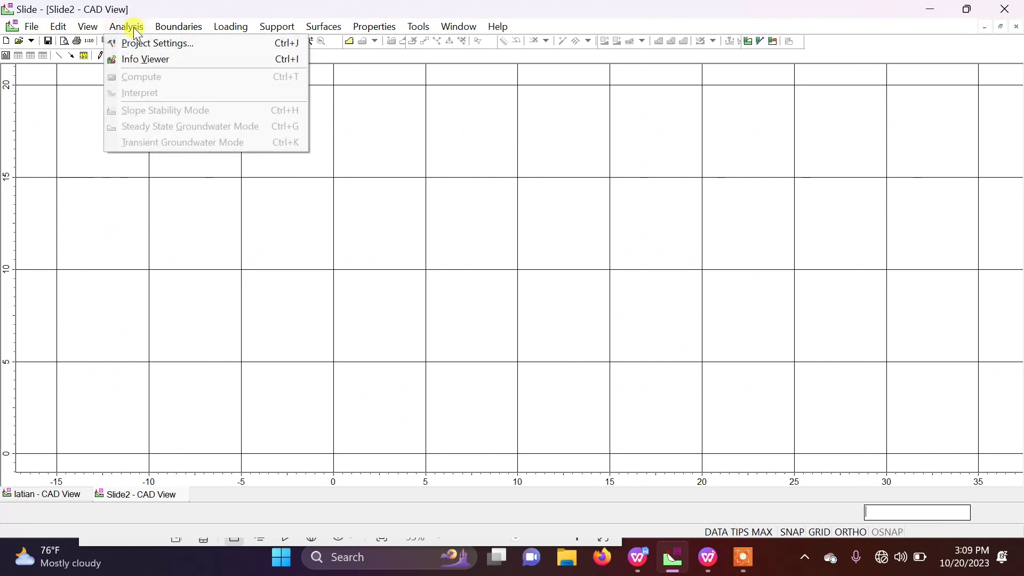
left_click(517, 163)
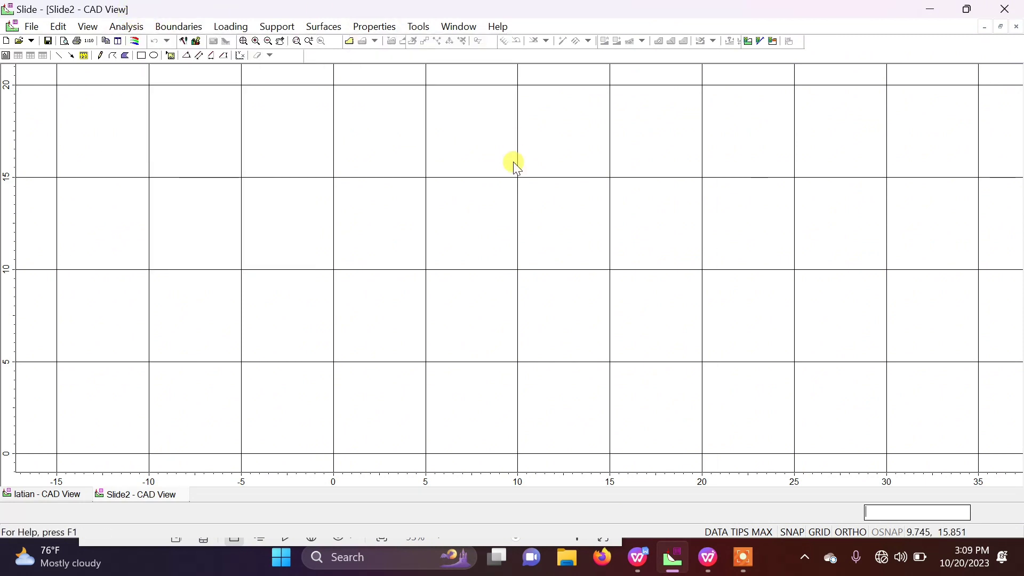
left_click(129, 27)
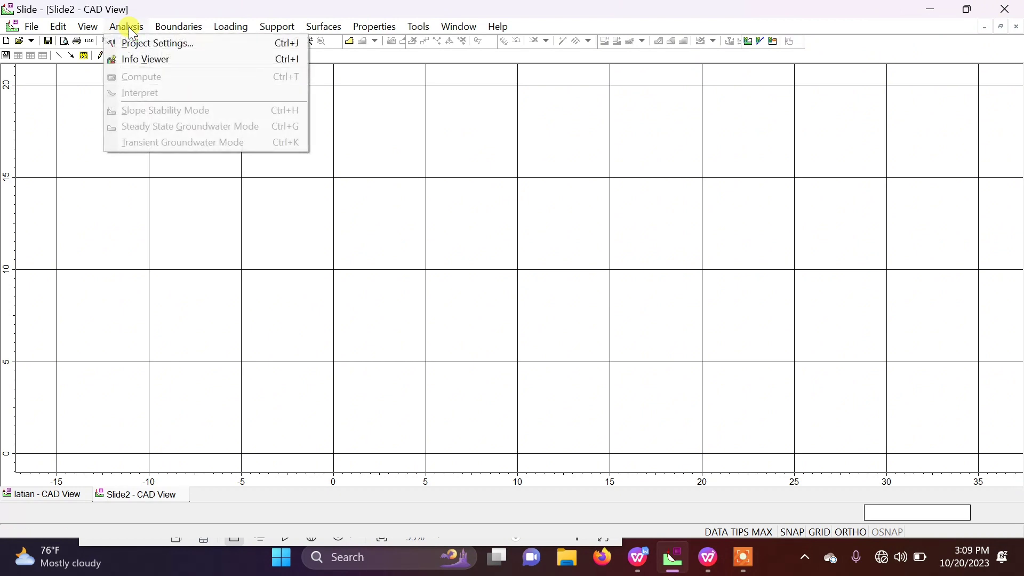
left_click(136, 43)
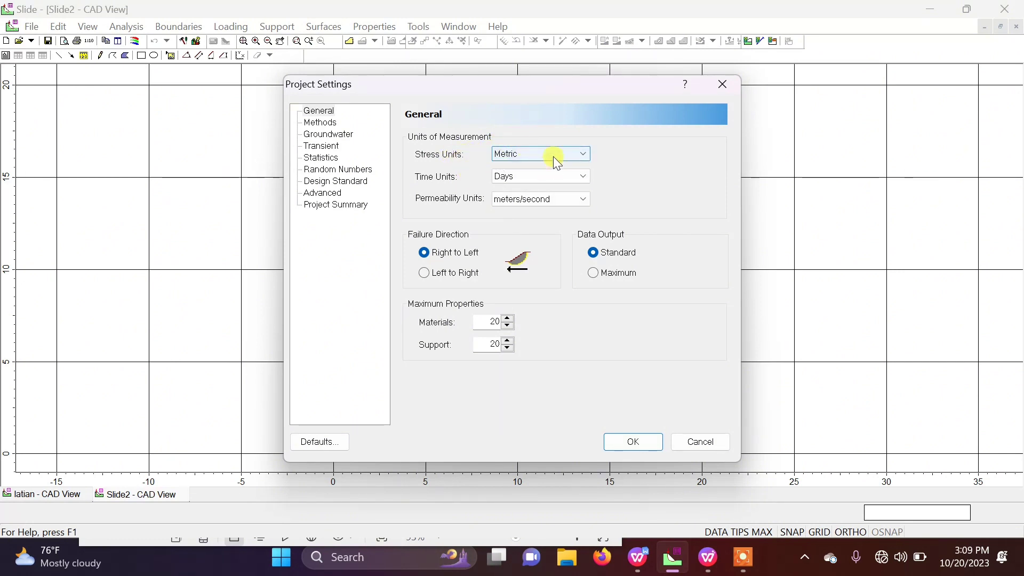
left_click(518, 147)
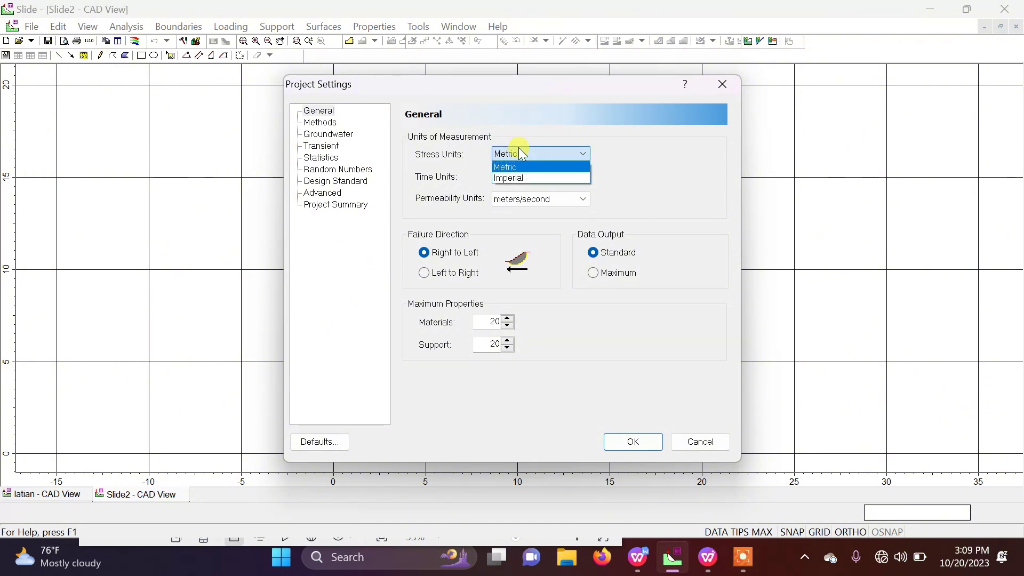
left_click(519, 149)
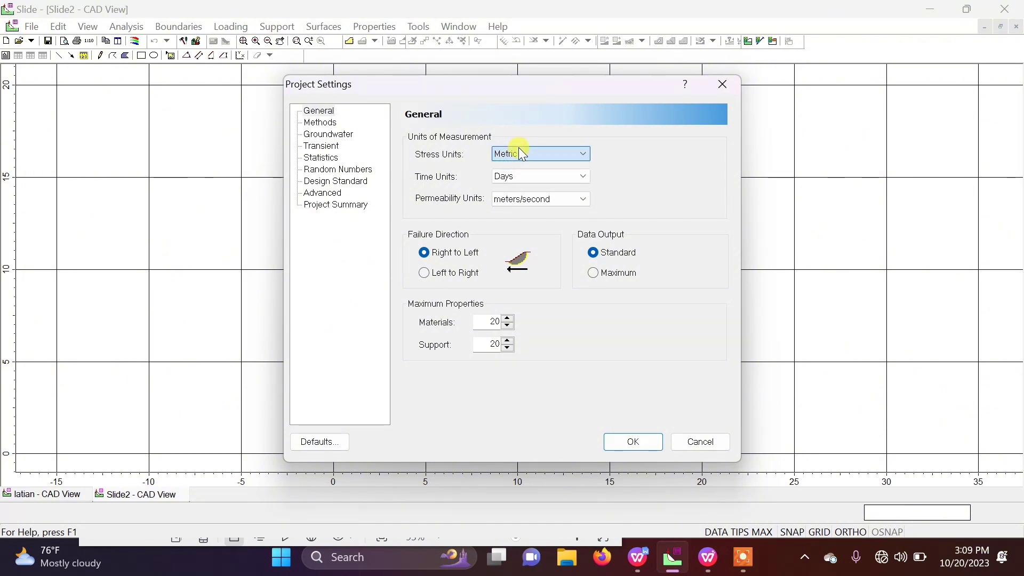
left_click(530, 183)
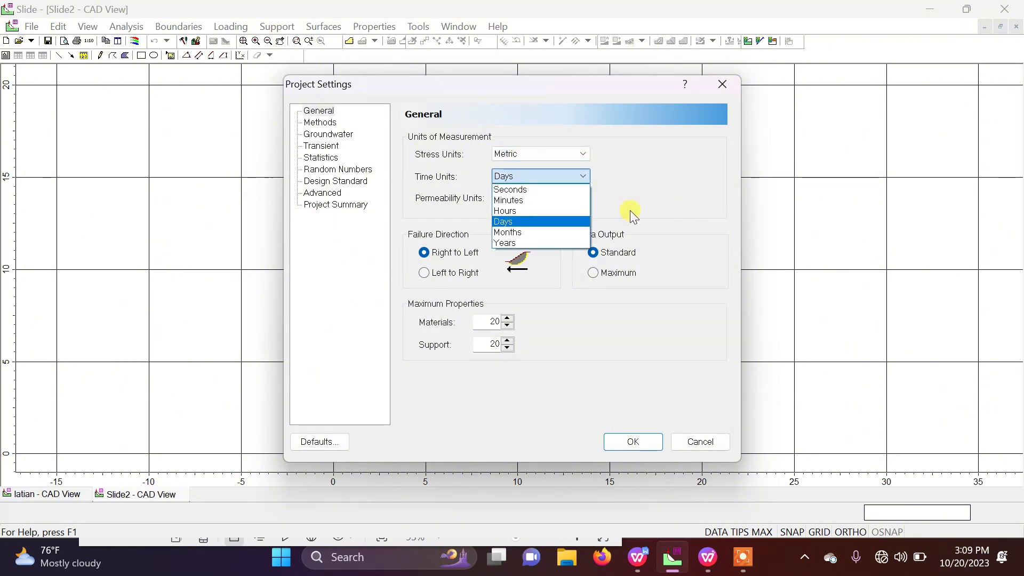
left_click(584, 174)
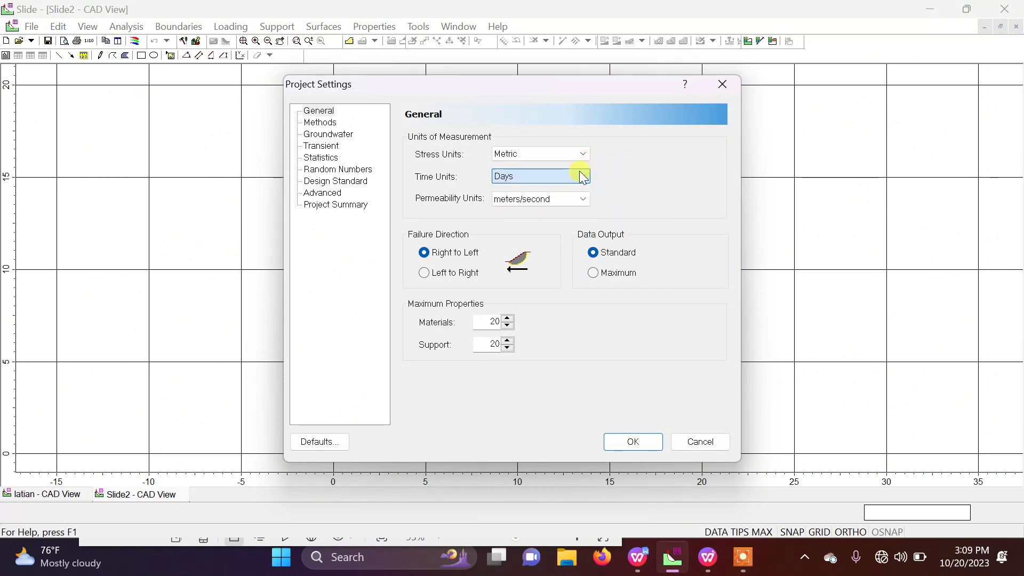
left_click(546, 197)
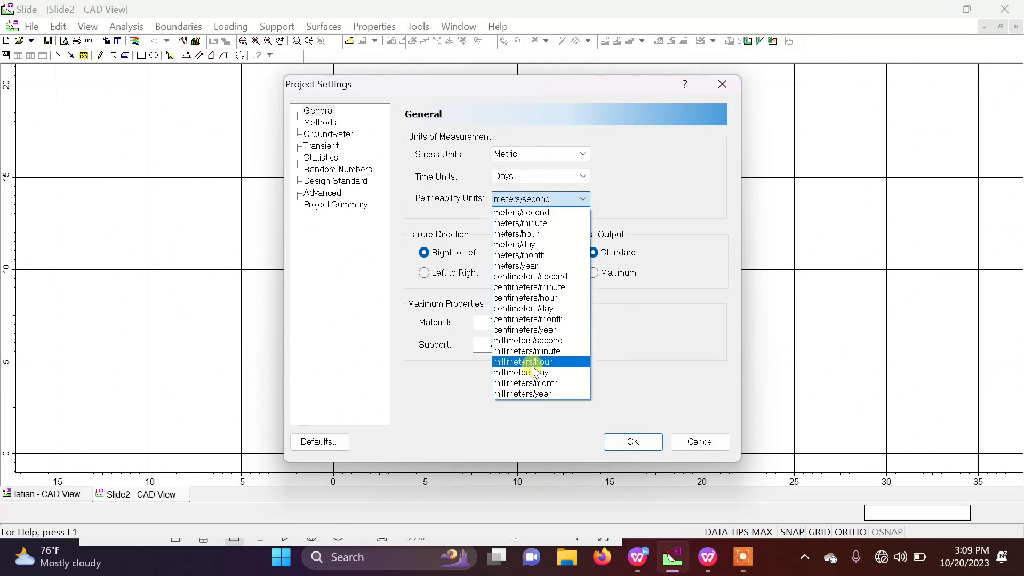
left_click(516, 197)
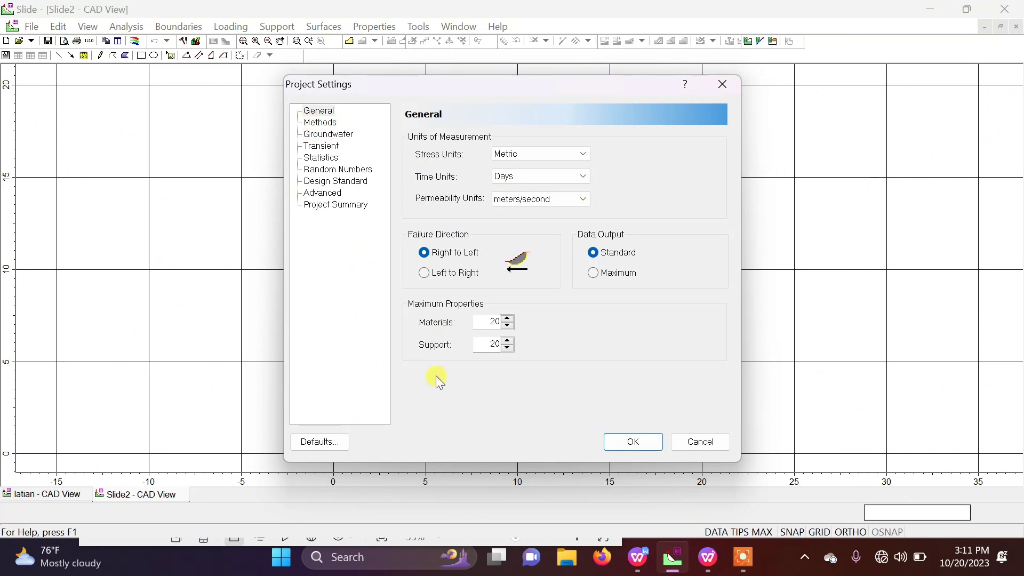
Set the analysis methods to Janbu simplified, Ordinary/Fellenius and Spencer, with Bishop simplified disabled
left_click(335, 124)
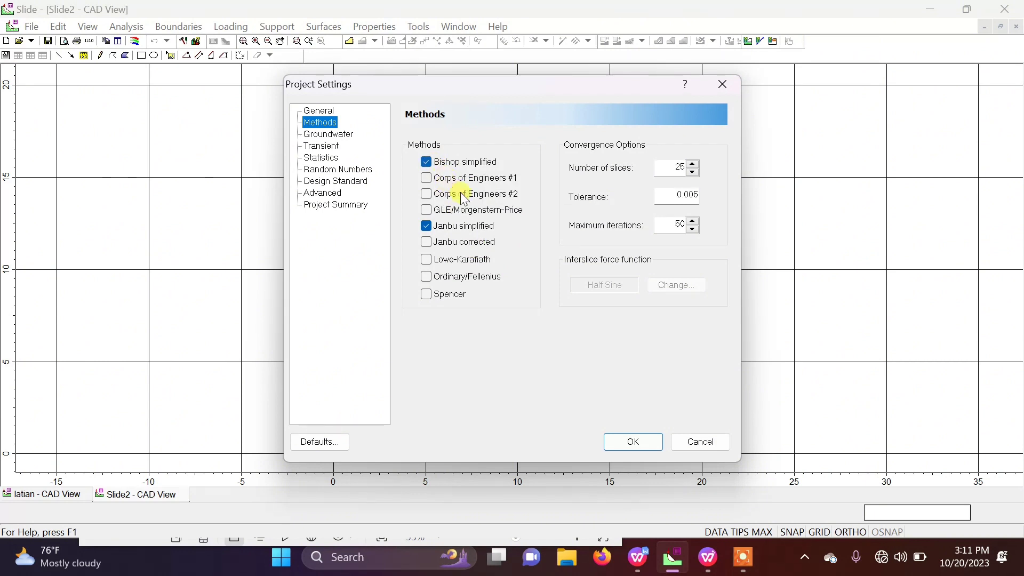
left_click(427, 163)
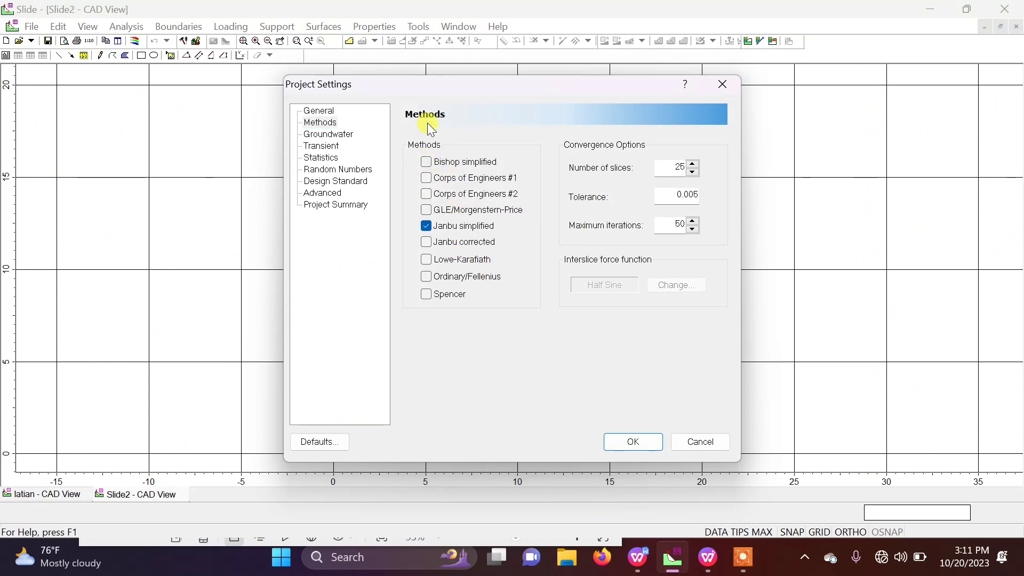
left_click(426, 277)
left_click(426, 295)
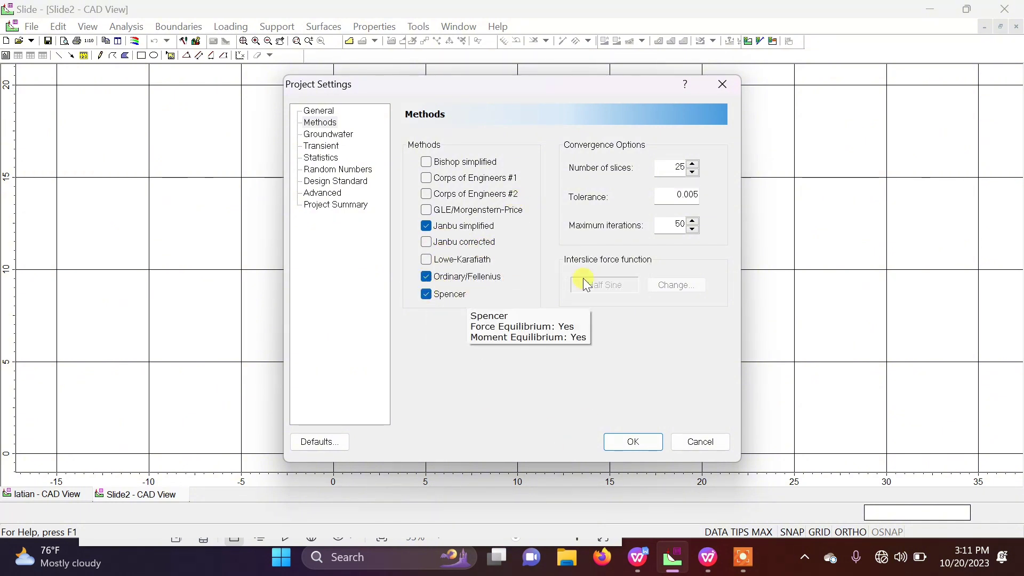
mouse_move(578, 207)
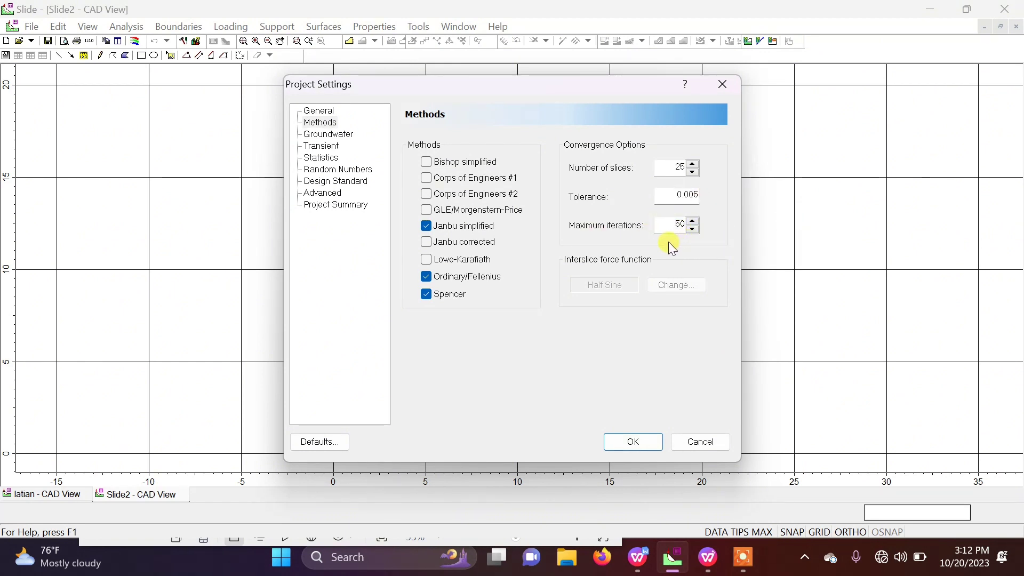
double_click(682, 224)
Examine the project's groundwater method options and the pore fluid unit weight
left_click(324, 136)
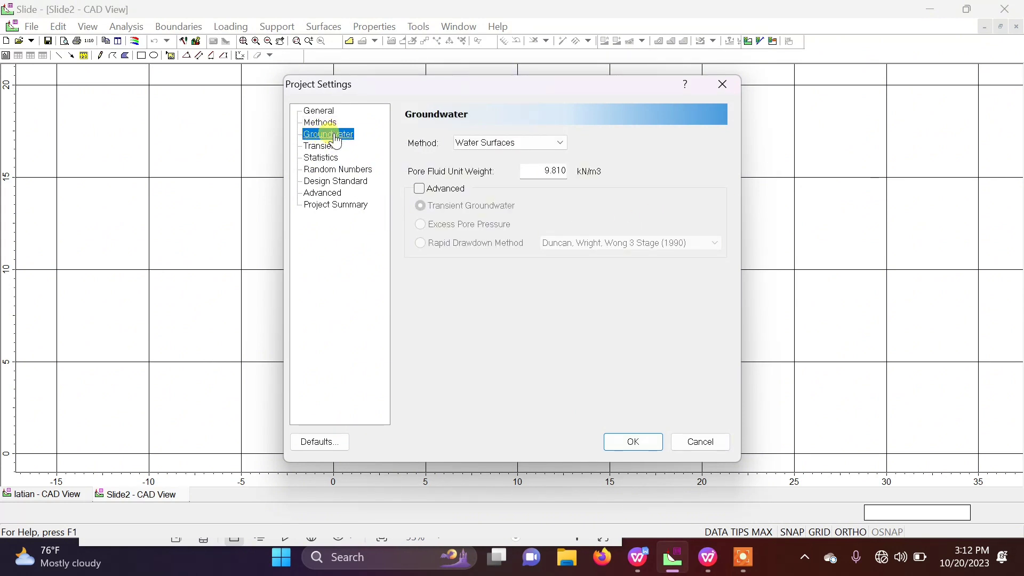
left_click(479, 150)
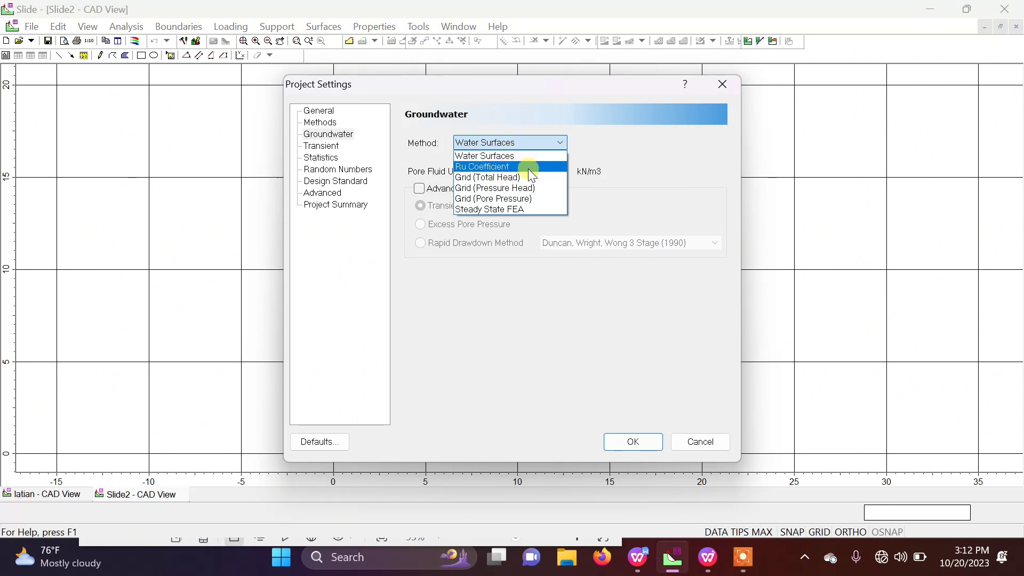
left_click(517, 139)
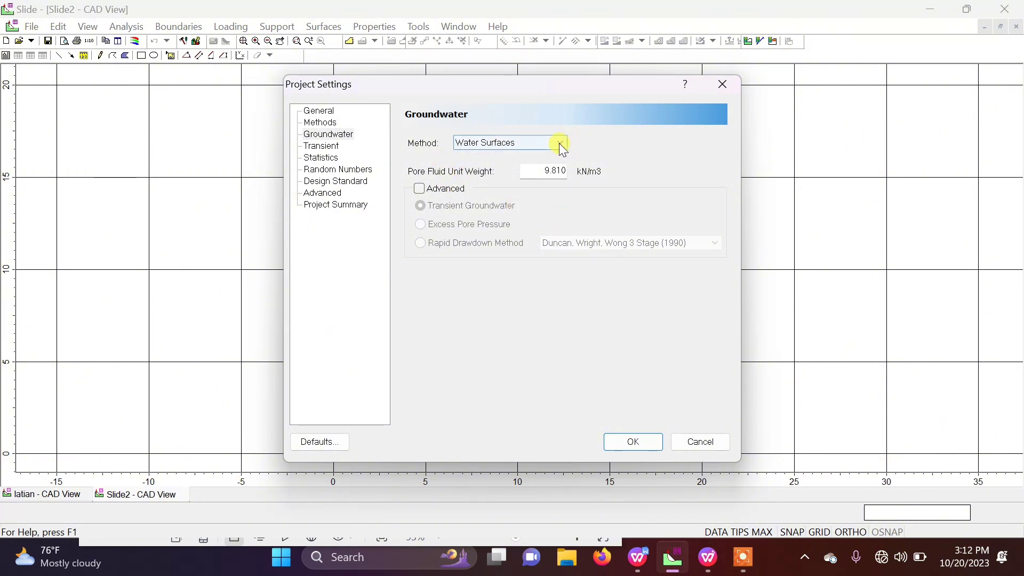
double_click(555, 171)
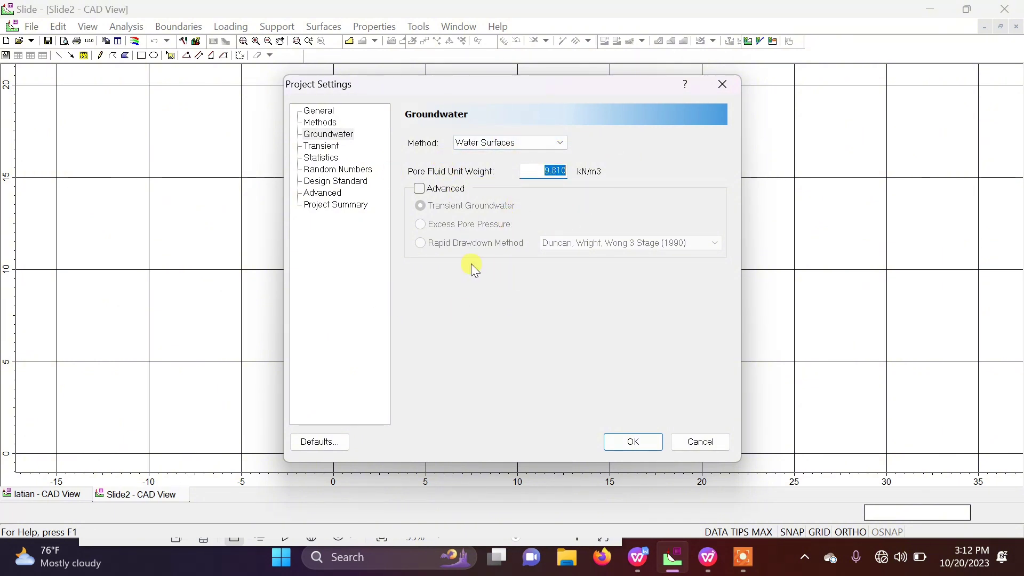
Look through the transient, statistics, random numbers, design standard, advanced and project summary settings
left_click(322, 146)
left_click(320, 157)
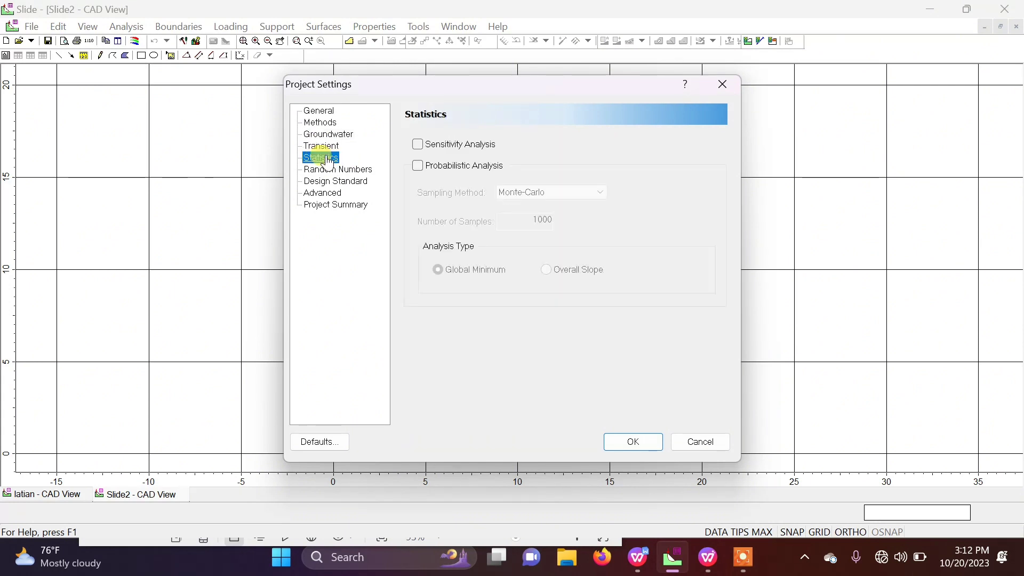
left_click(347, 170)
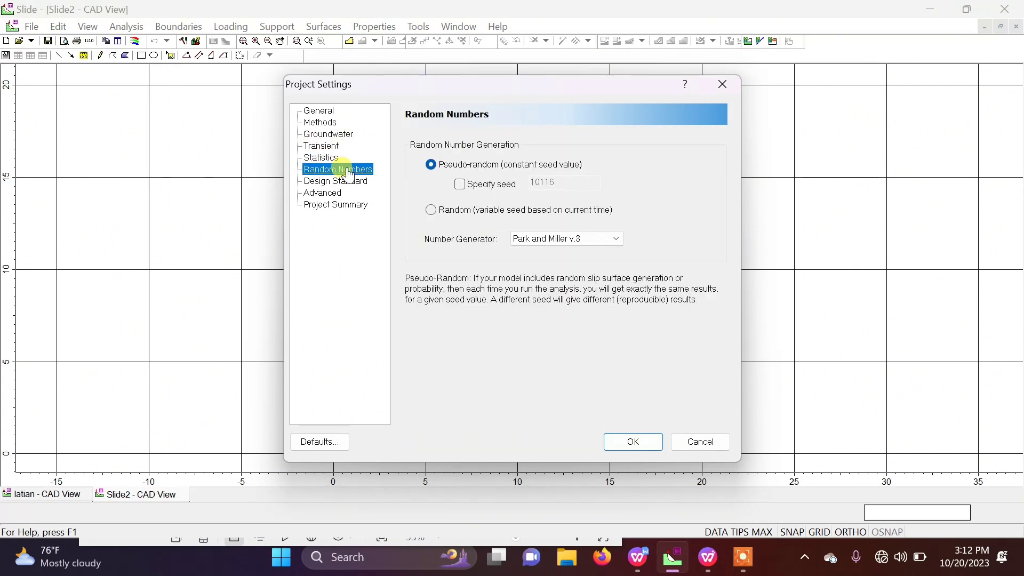
left_click(338, 181)
left_click(325, 196)
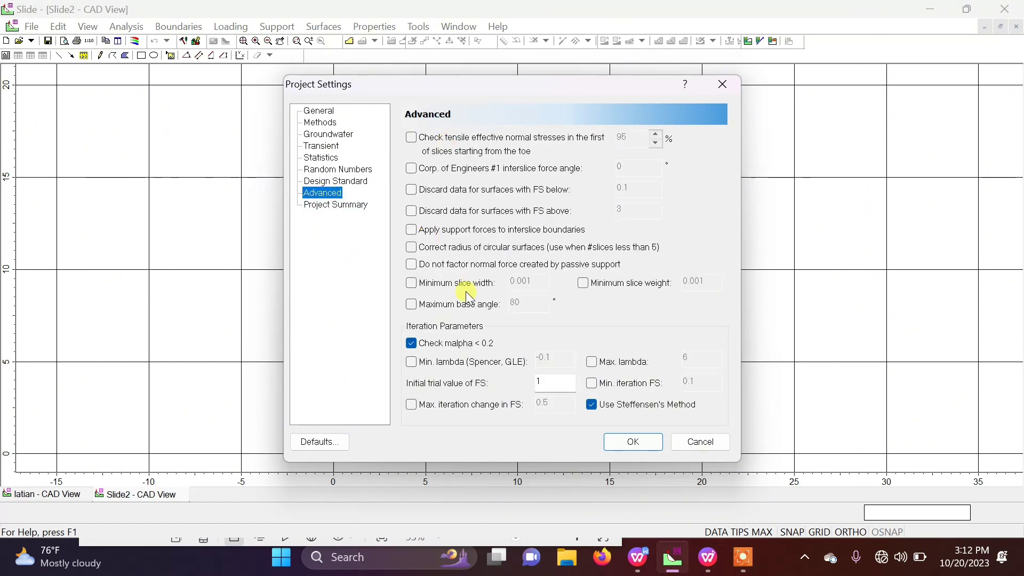
left_click(337, 207)
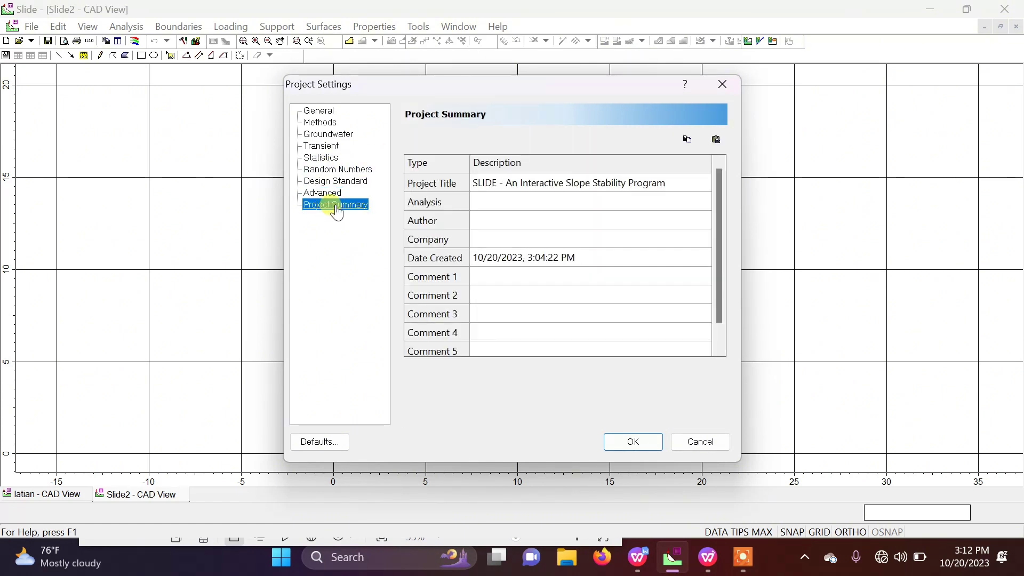
Review the project summary fields and the general settings, and accept the project settings
left_click(568, 184)
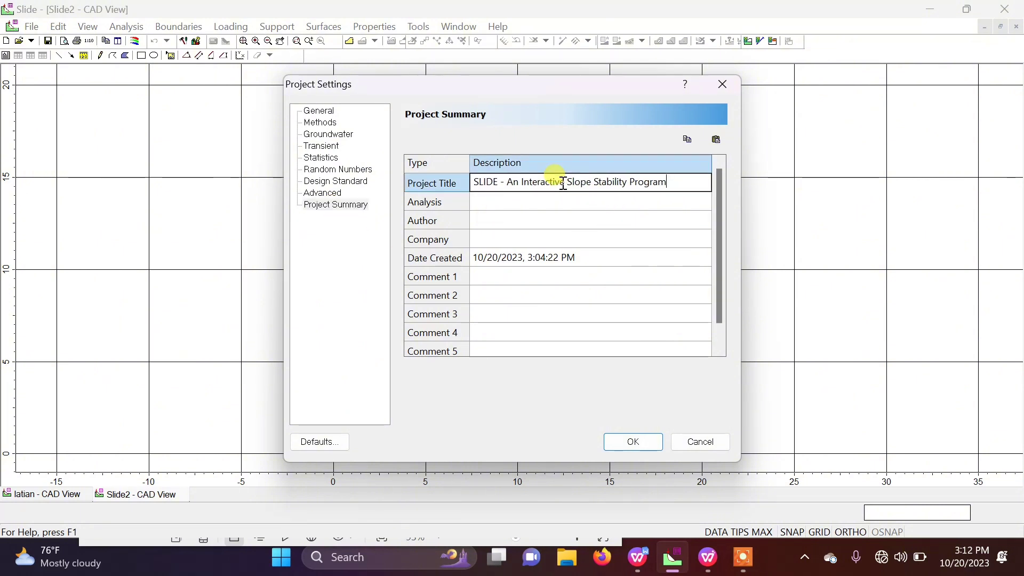
left_click(455, 274)
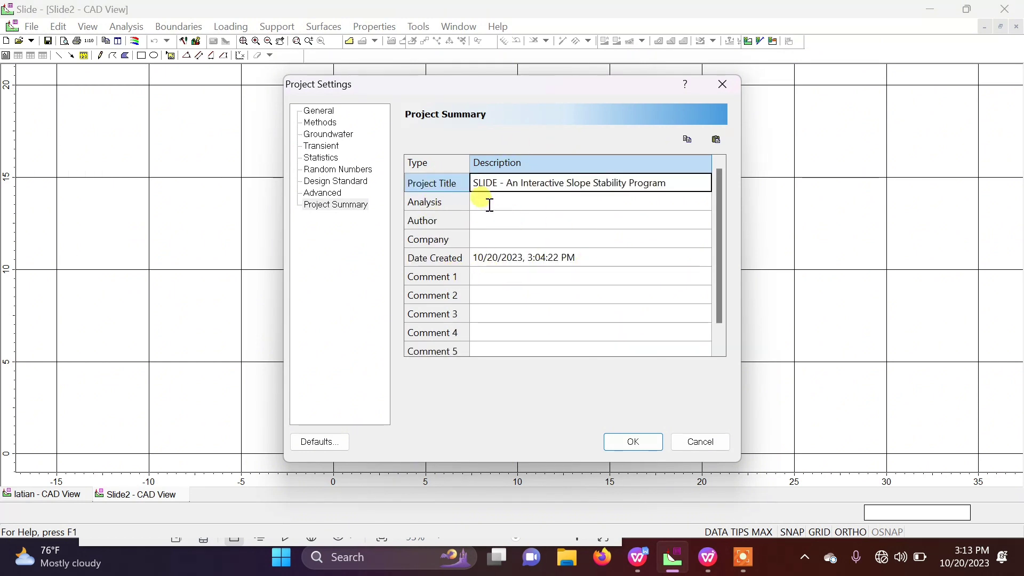
left_click(505, 182)
left_click(443, 183)
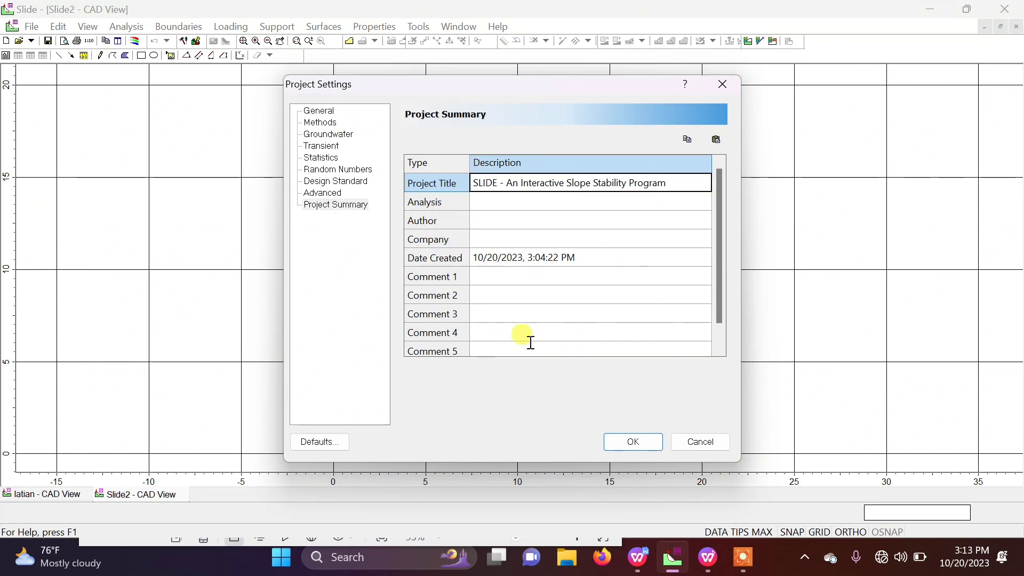
scroll(615, 258, "down", 1)
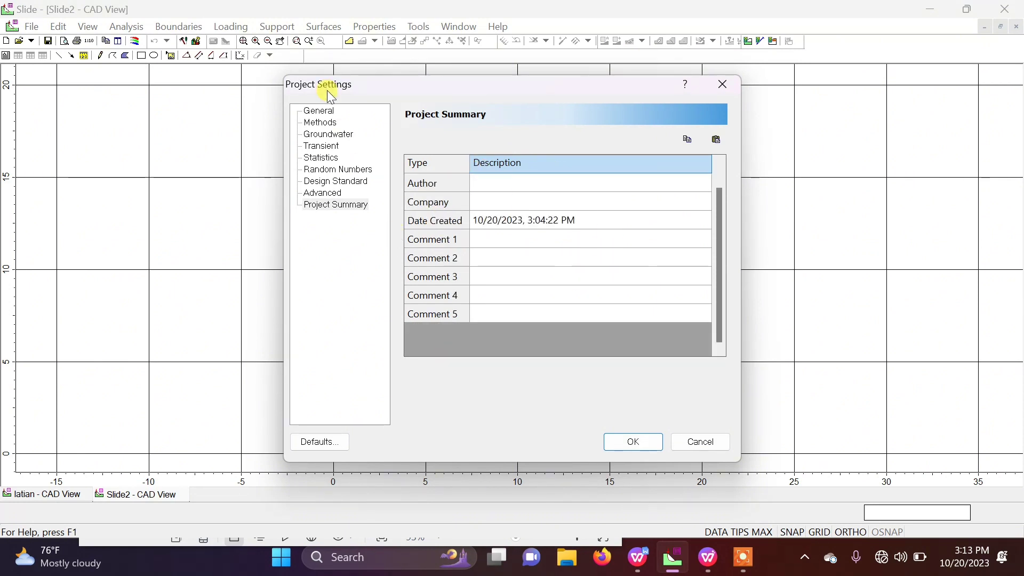
left_click(319, 111)
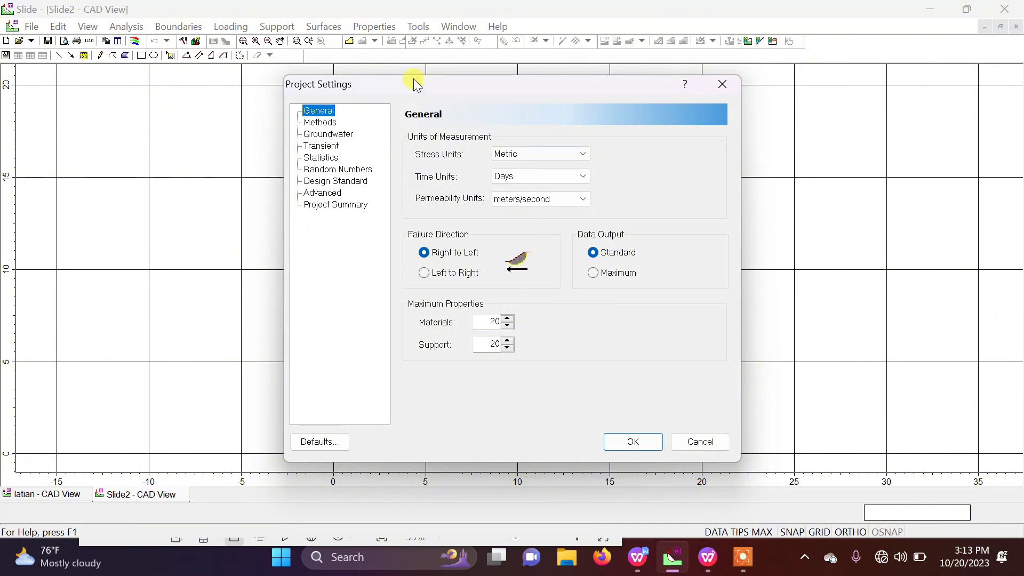
left_click(634, 441)
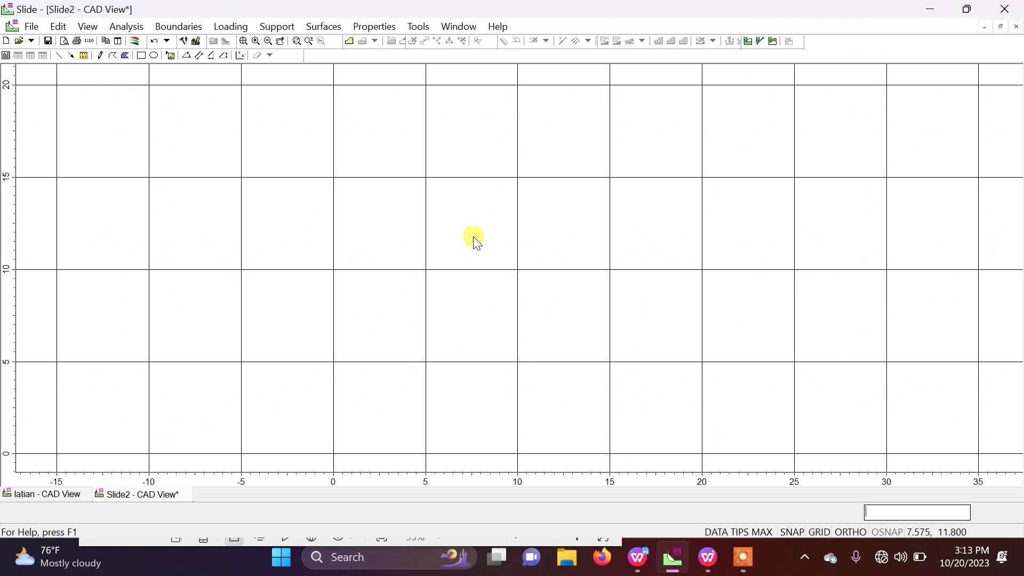
Open the material property definitions and move the dialog aside to make room for the reference document
left_click(420, 27)
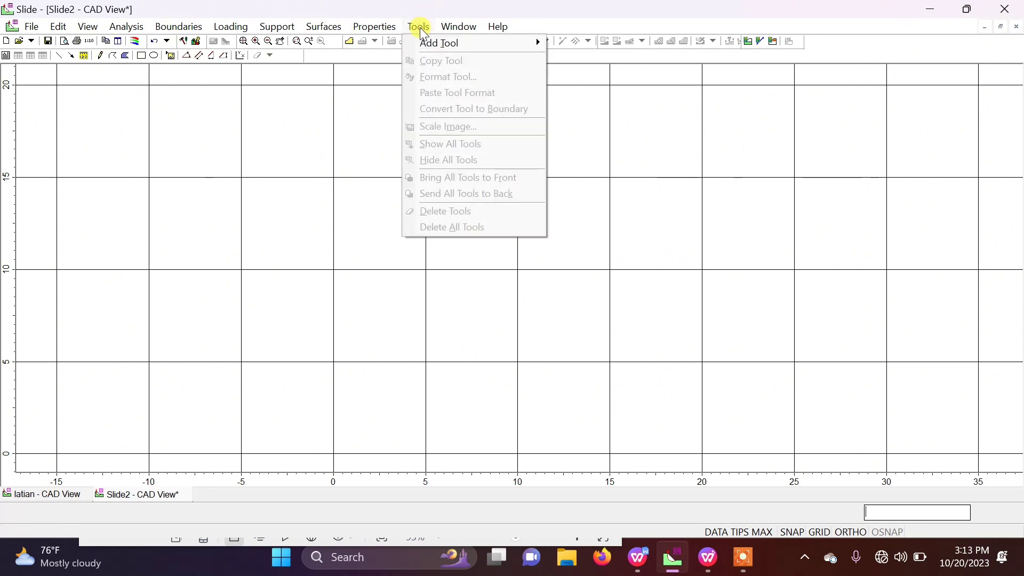
mouse_move(392, 27)
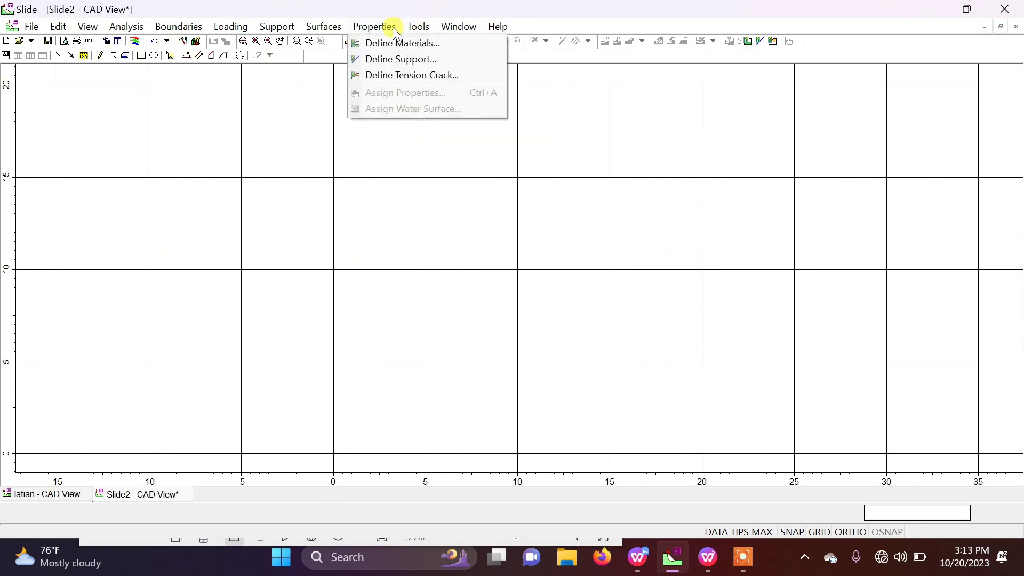
left_click(386, 43)
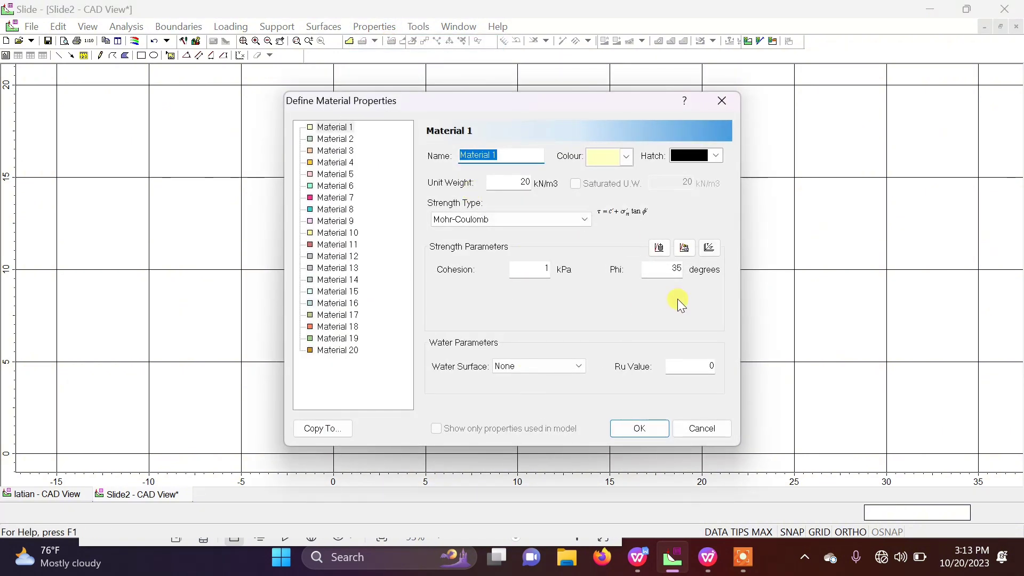
left_click_drag(487, 100, 706, 89)
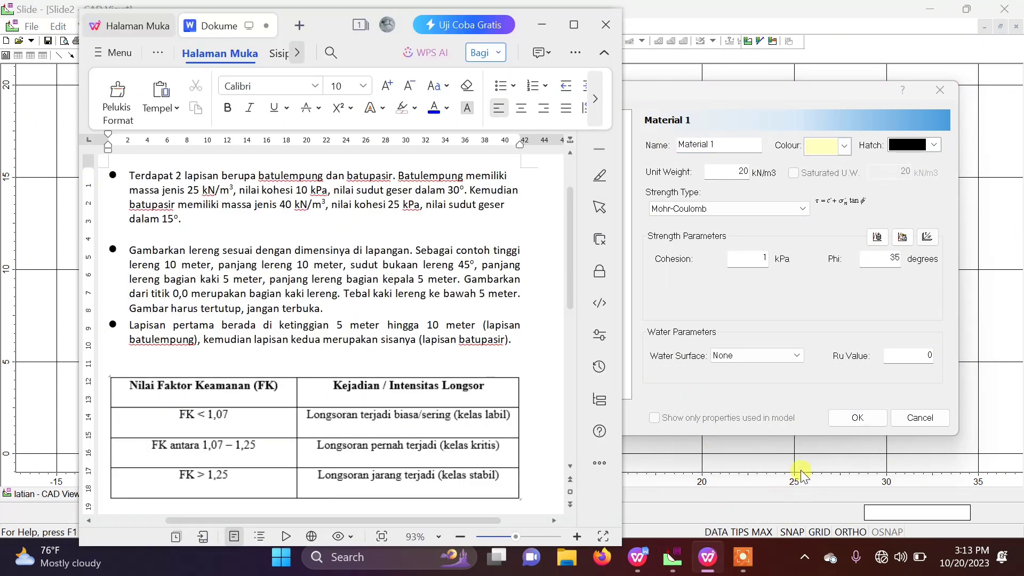
Read the batulempung and batupasir layer properties in the WPS document, and return to the material definitions in Slide
scroll(437, 327, "up", 2)
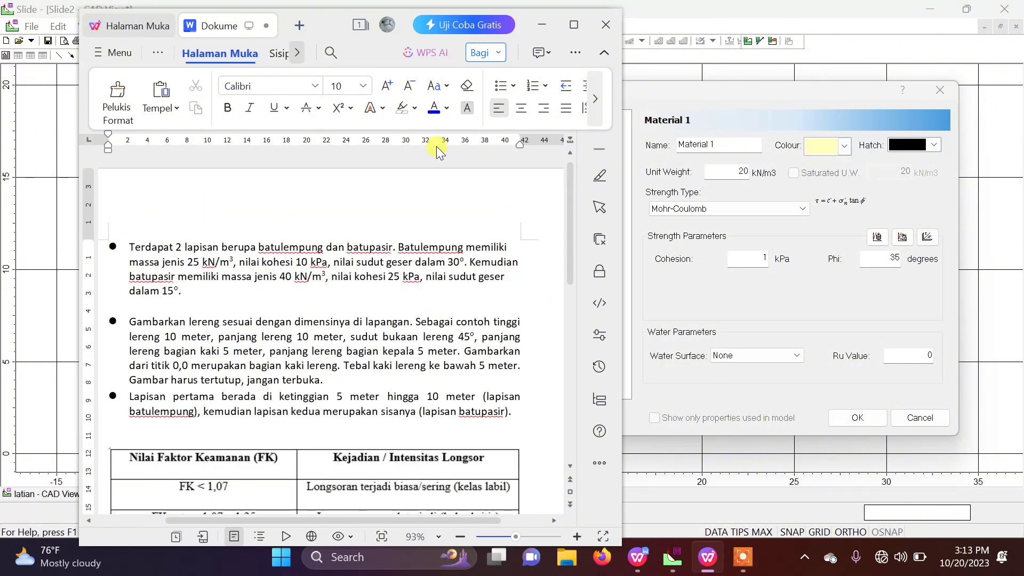
left_click_drag(329, 27, 281, 21)
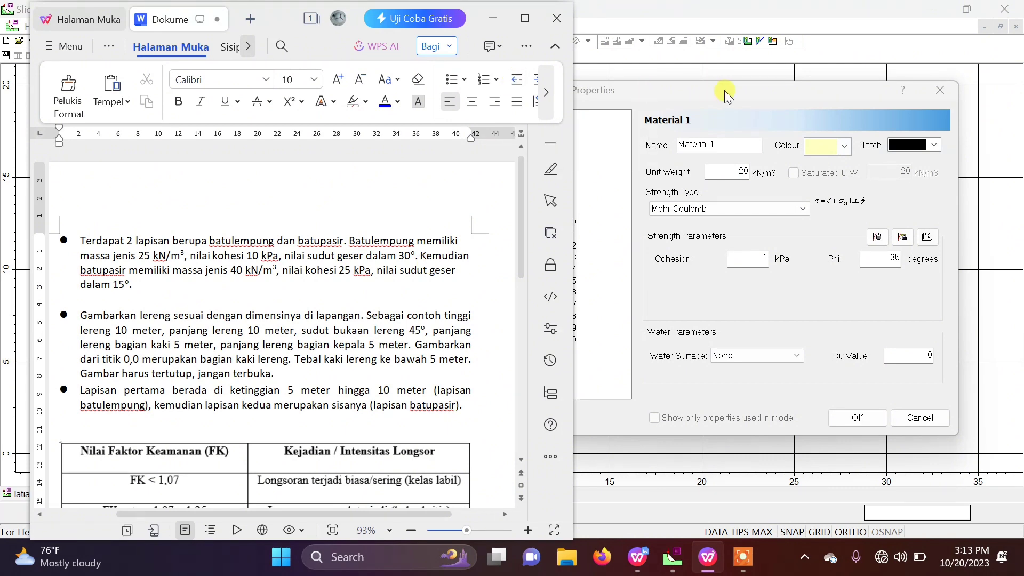
left_click_drag(728, 88, 706, 74)
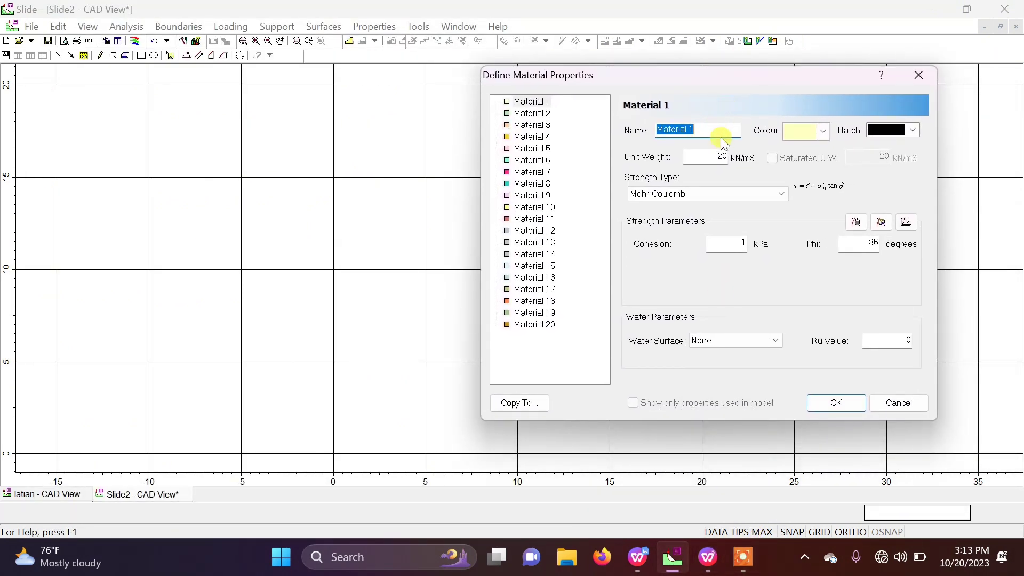
Name the first material batulempung, check its layer properties in the WPS document, and return to the material definitions in Slide
type("batulempung")
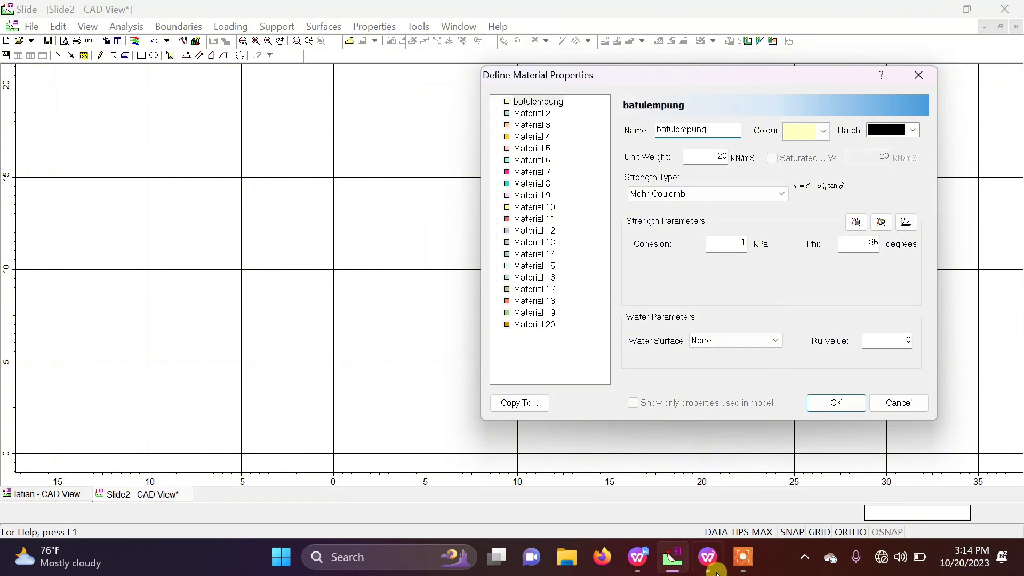
left_click(708, 556)
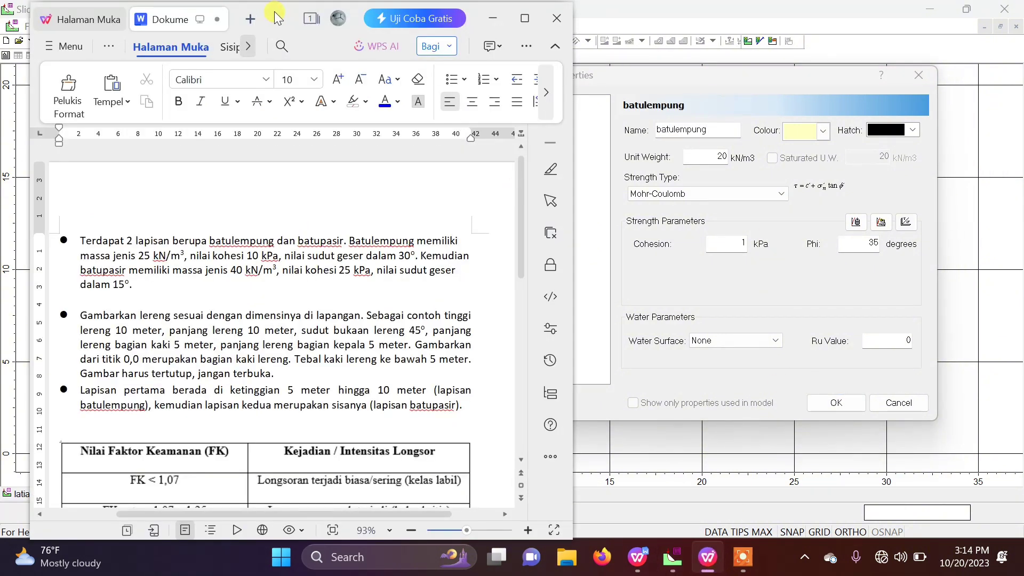
left_click_drag(274, 11, 214, 10)
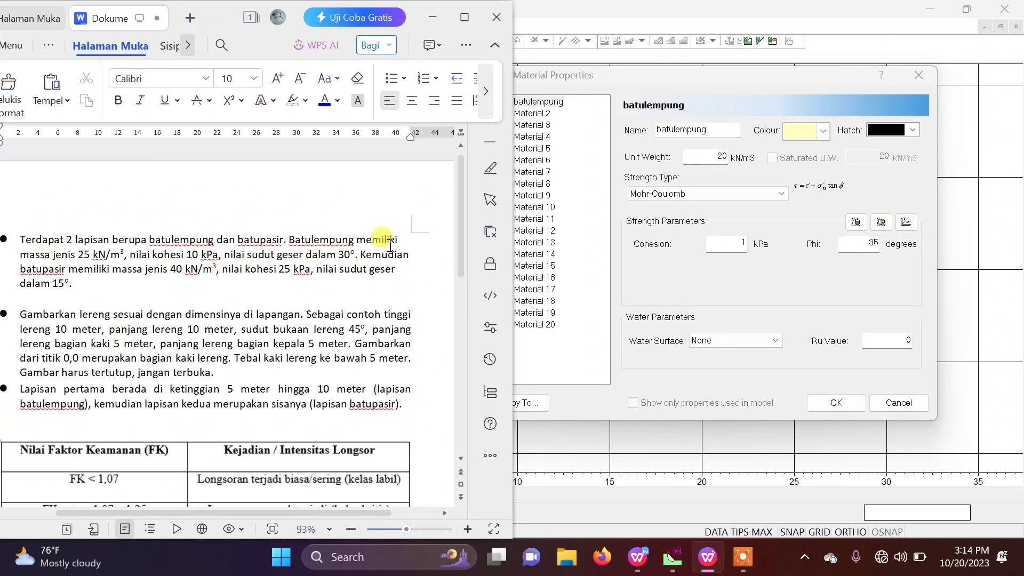
left_click(755, 289)
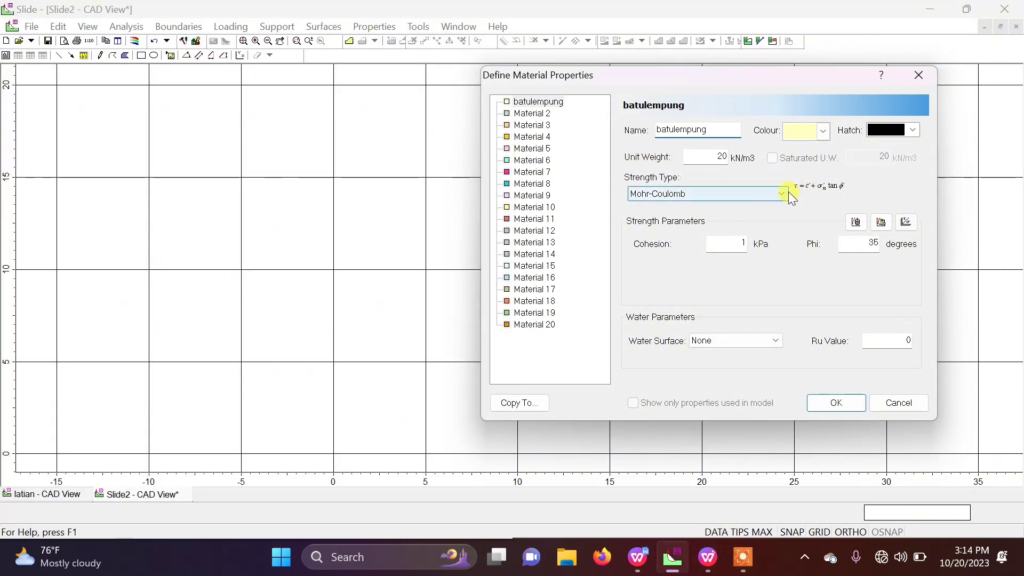
Look through the strength types available for batulempung, try Hoek-Brown, and restore Mohr-Coulomb
left_click(688, 193)
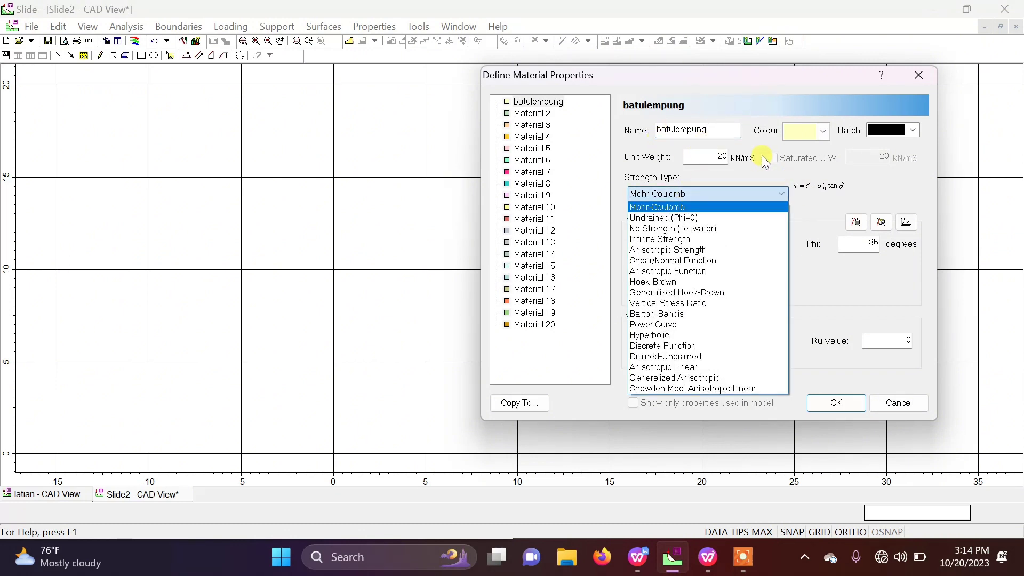
left_click(757, 201)
left_click(751, 200)
left_click(752, 201)
left_click(751, 201)
left_click(743, 204)
left_click(721, 195)
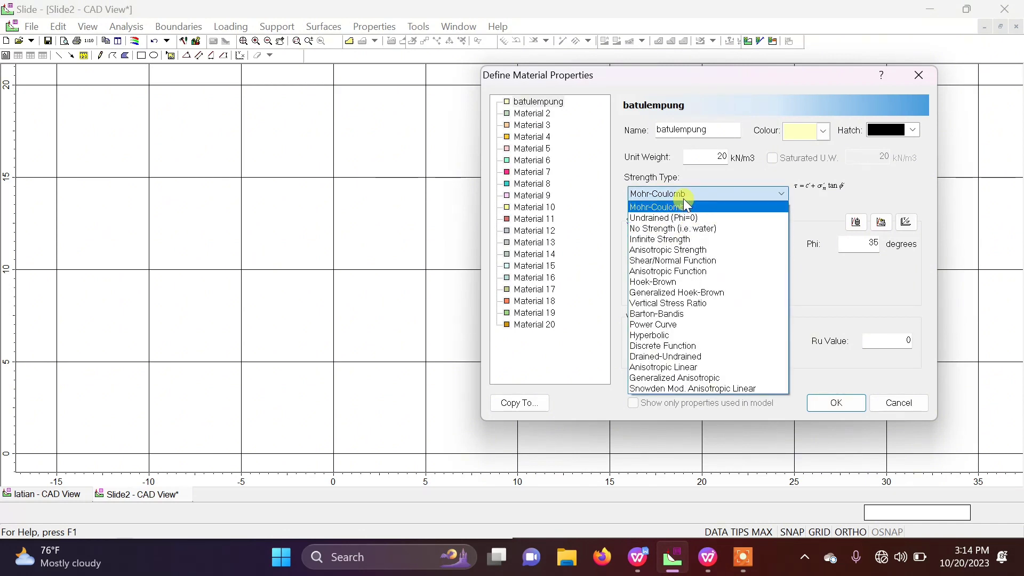
left_click(663, 283)
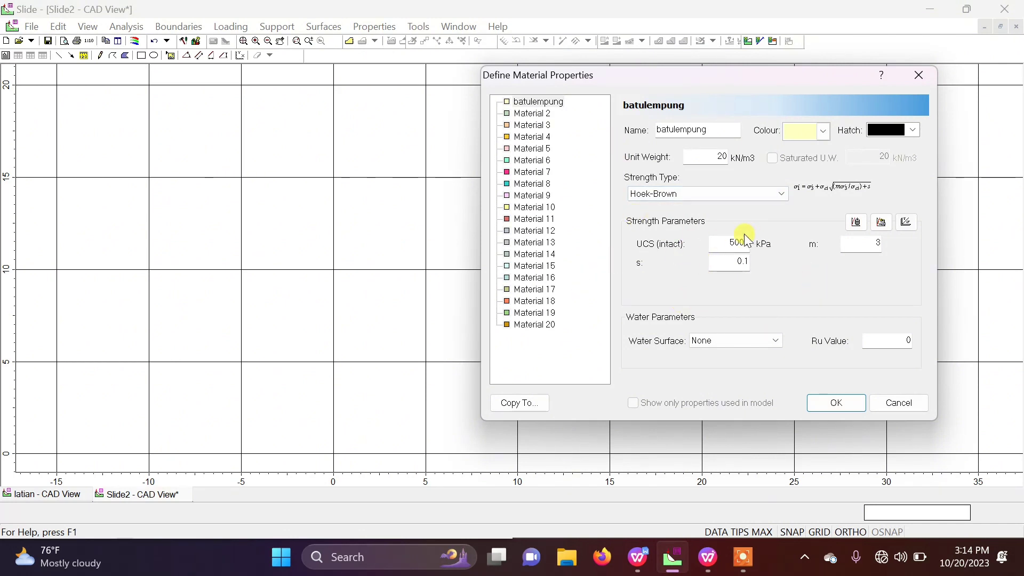
left_click(727, 199)
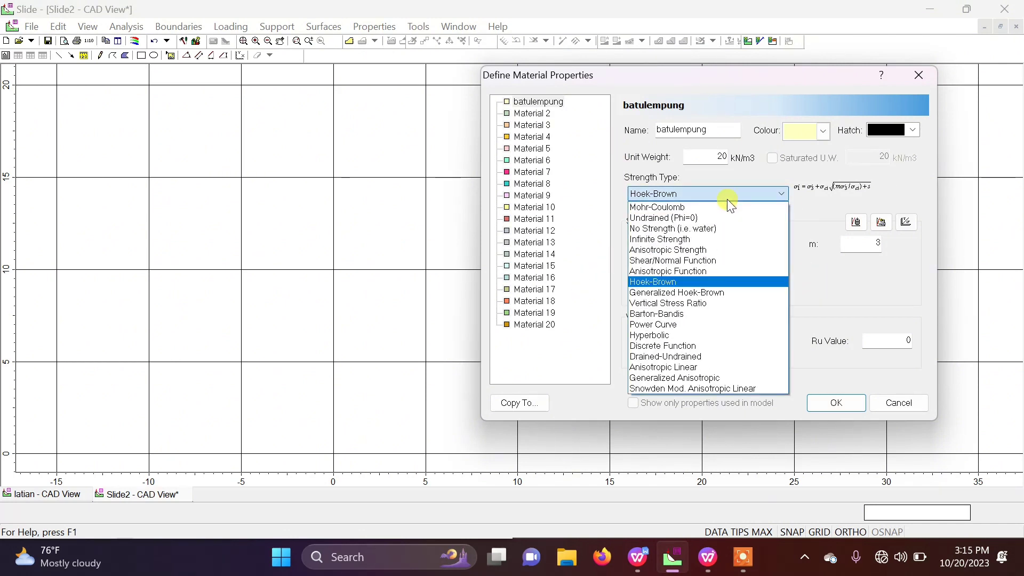
left_click(727, 199)
left_click(727, 200)
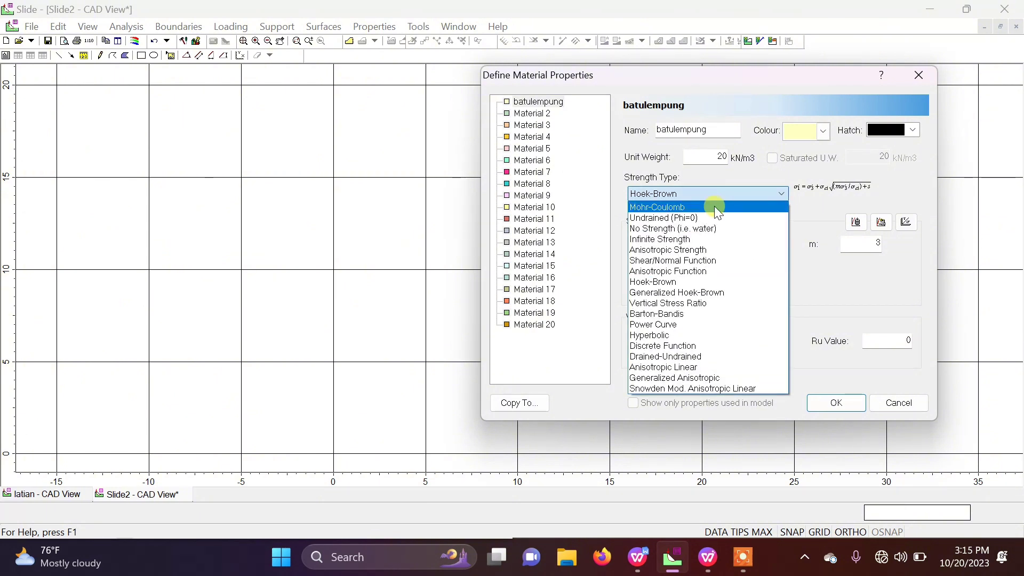
left_click(712, 208)
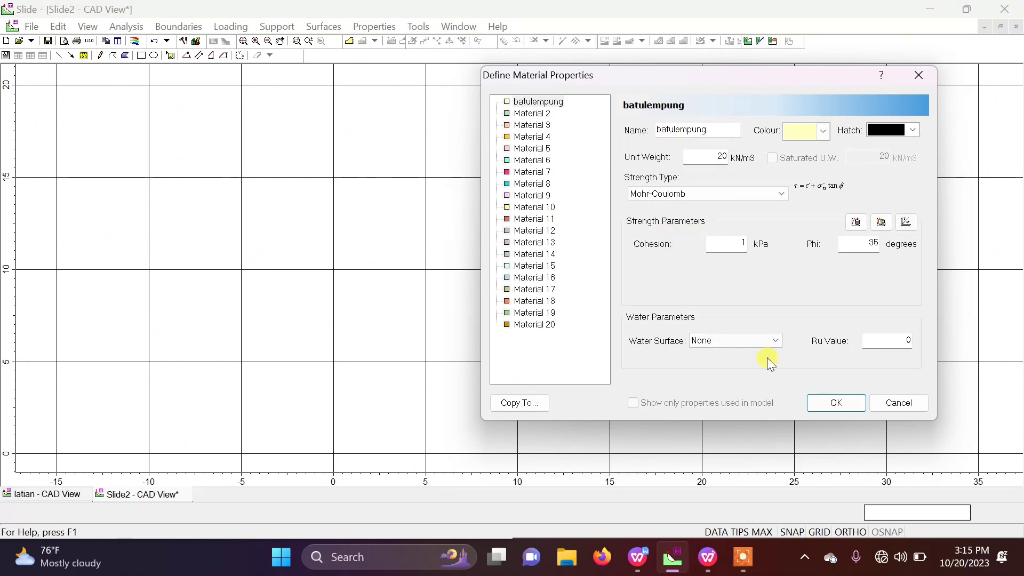
Using the WPS document's values, set batulempung's unit weight to 25 kN/m3, cohesion to 10 kPa, phi to 30 degrees and colour to green
left_click(704, 544)
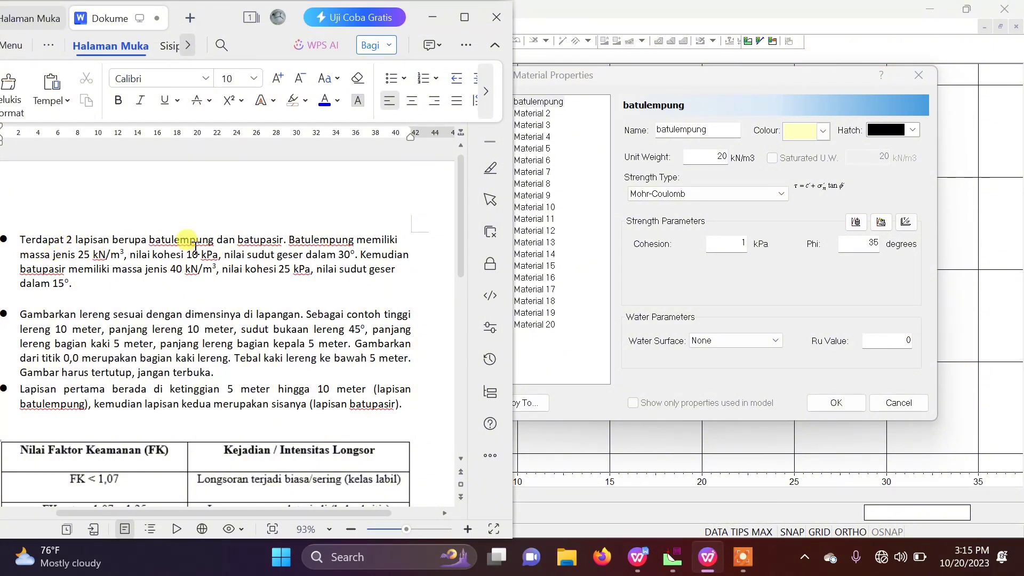
double_click(711, 156)
type("25")
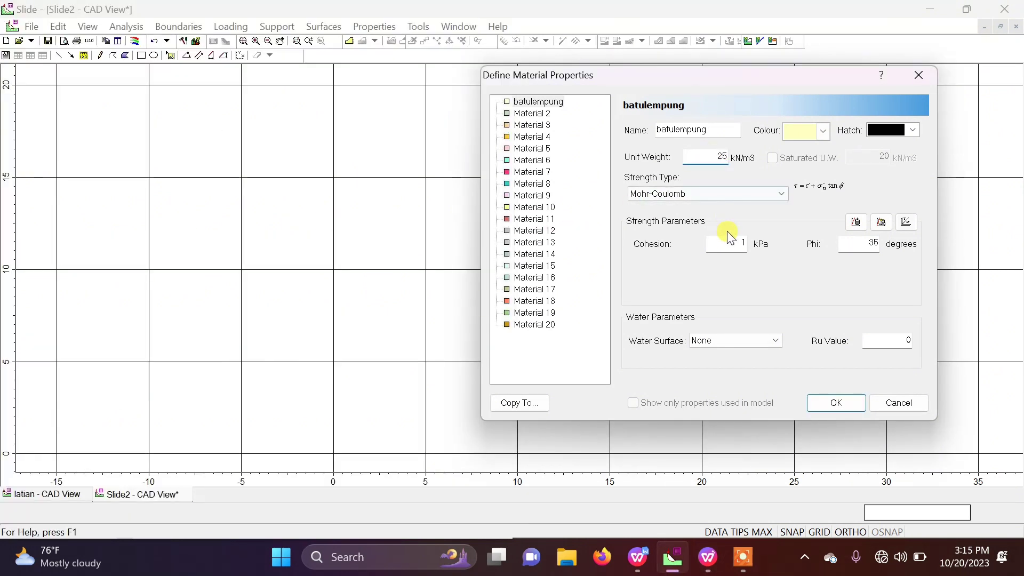
type("11")
key("BackSpace")
type("0")
key("Tab")
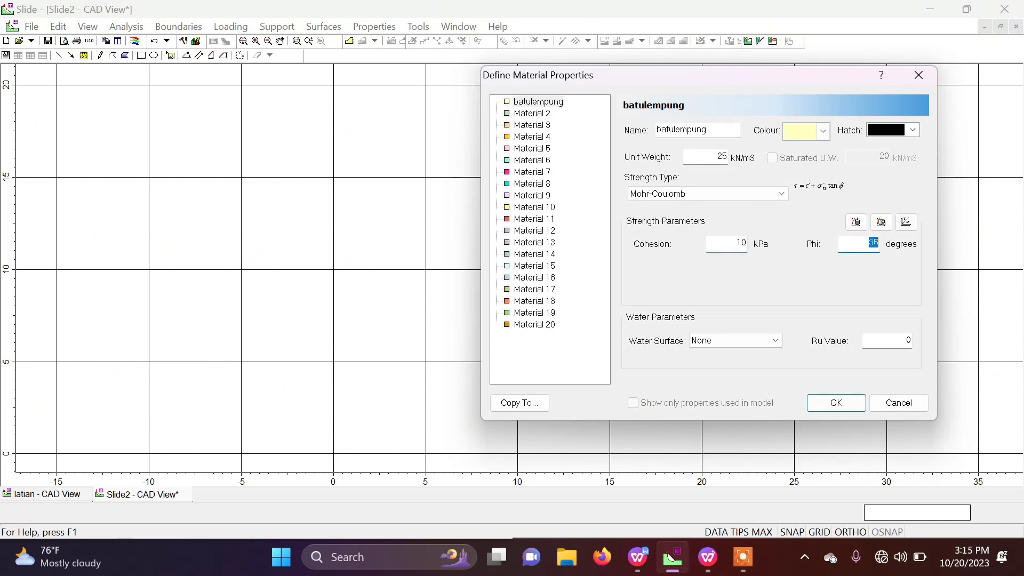
type("30")
left_click(788, 133)
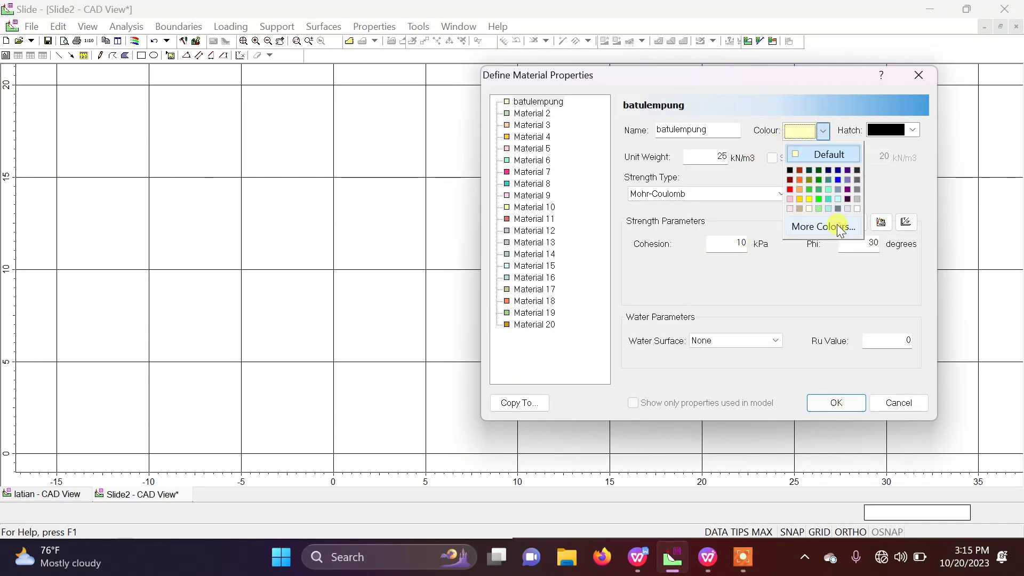
left_click(820, 180)
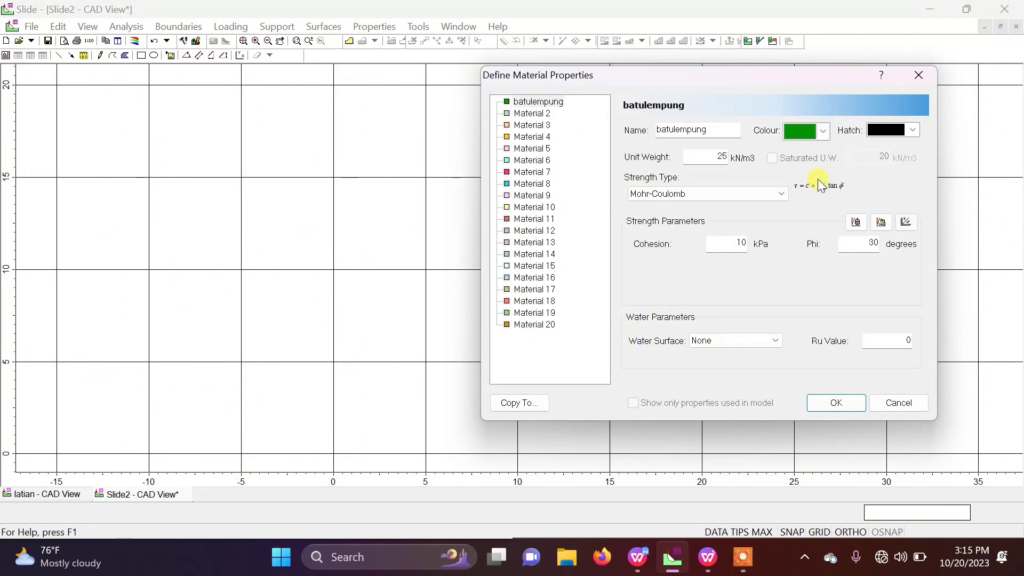
Rename Material 2 as batupasir
left_click(544, 115)
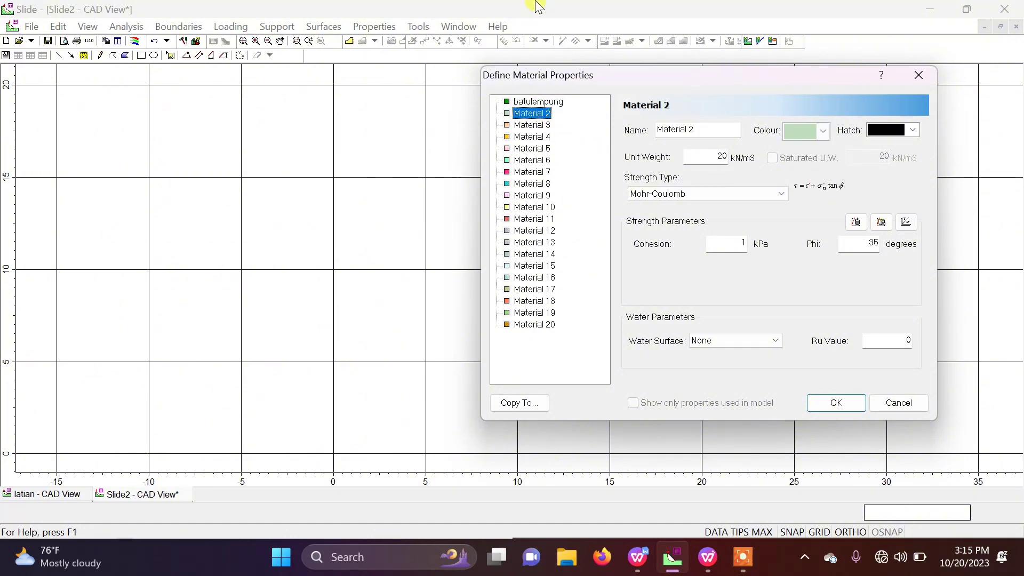
double_click(719, 133)
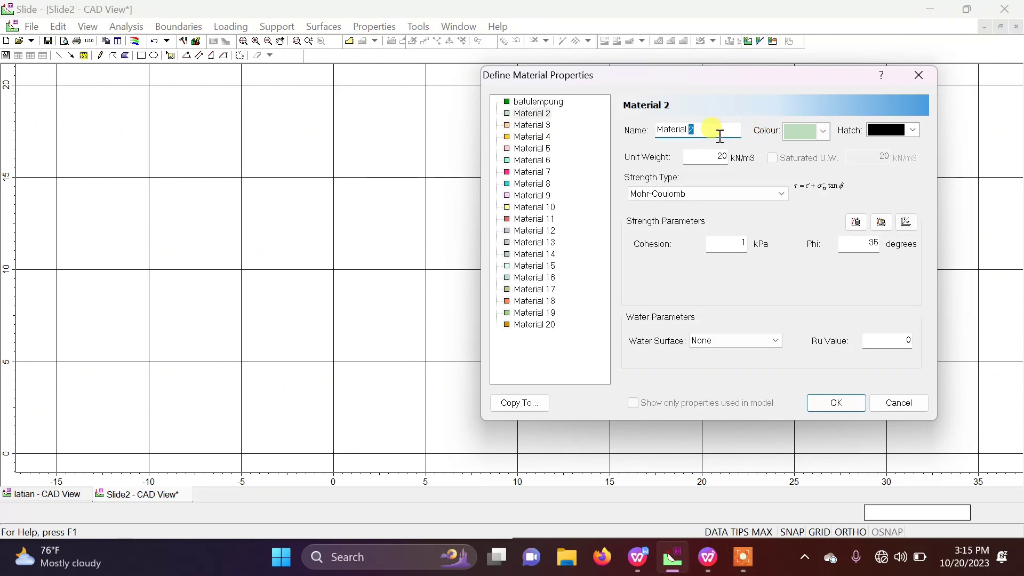
triple_click(720, 133)
key("BackSpace")
type("batu")
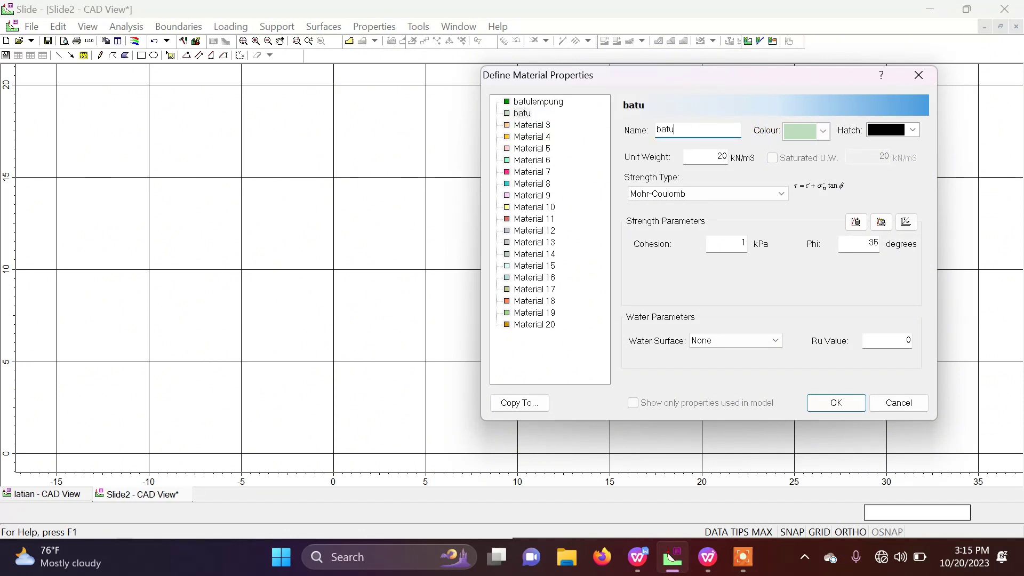
type("pasir")
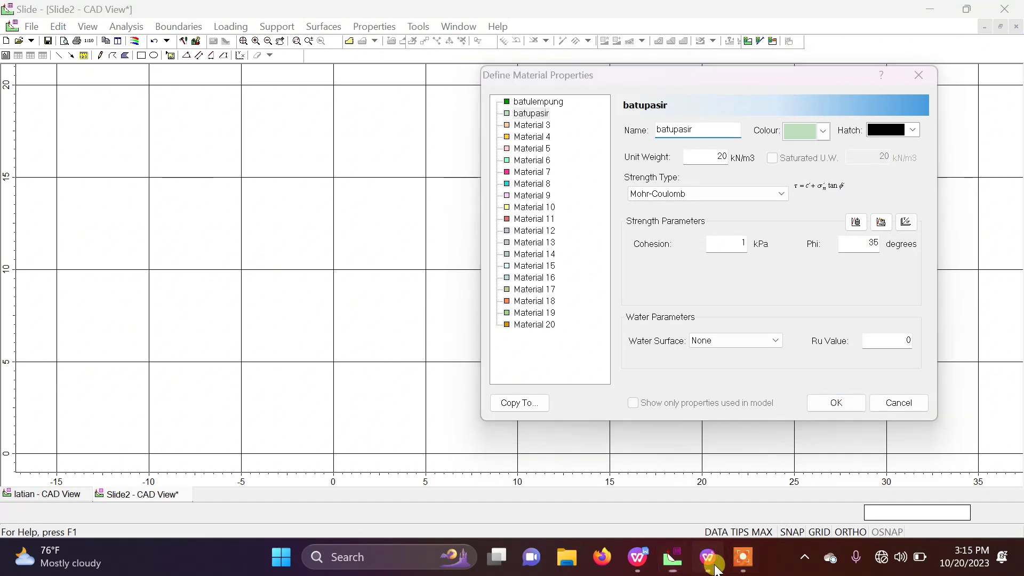
Using the WPS document's values, set batupasir's unit weight to 40 kN/m3, cohesion to 25 kPa, phi to 15 degrees and colour to yellow
left_click(709, 557)
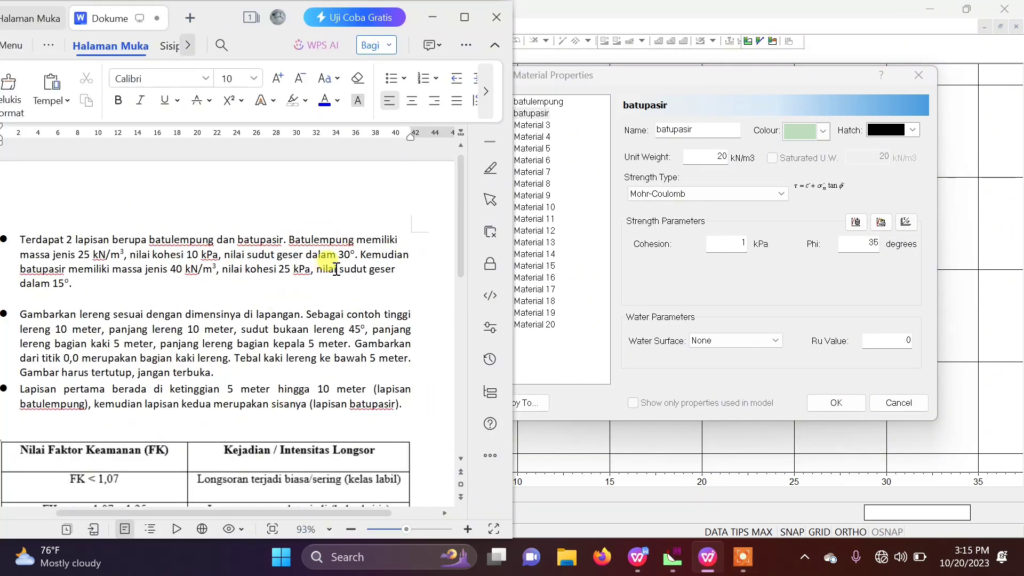
right_click(43, 269)
left_click(174, 263)
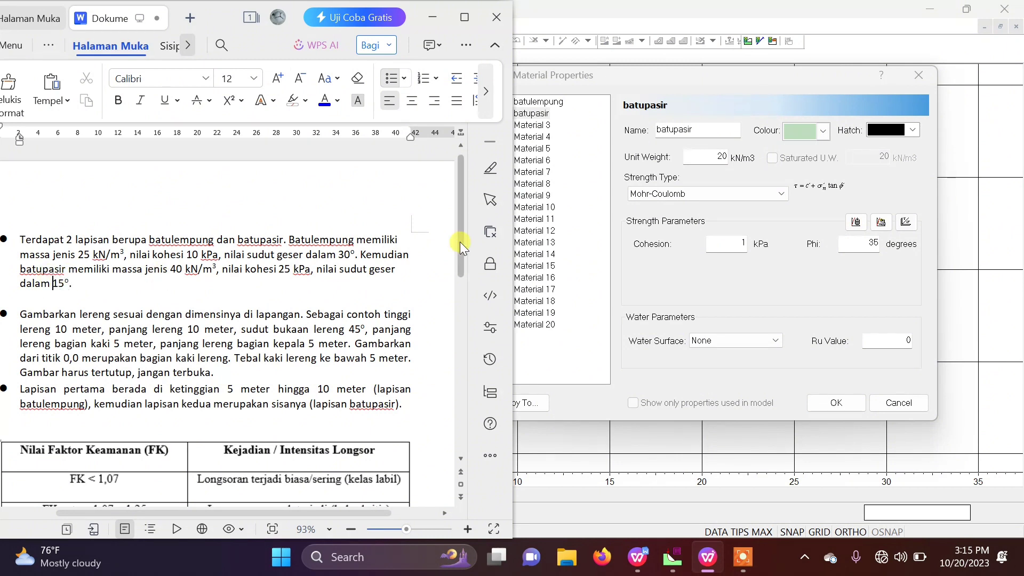
double_click(722, 157)
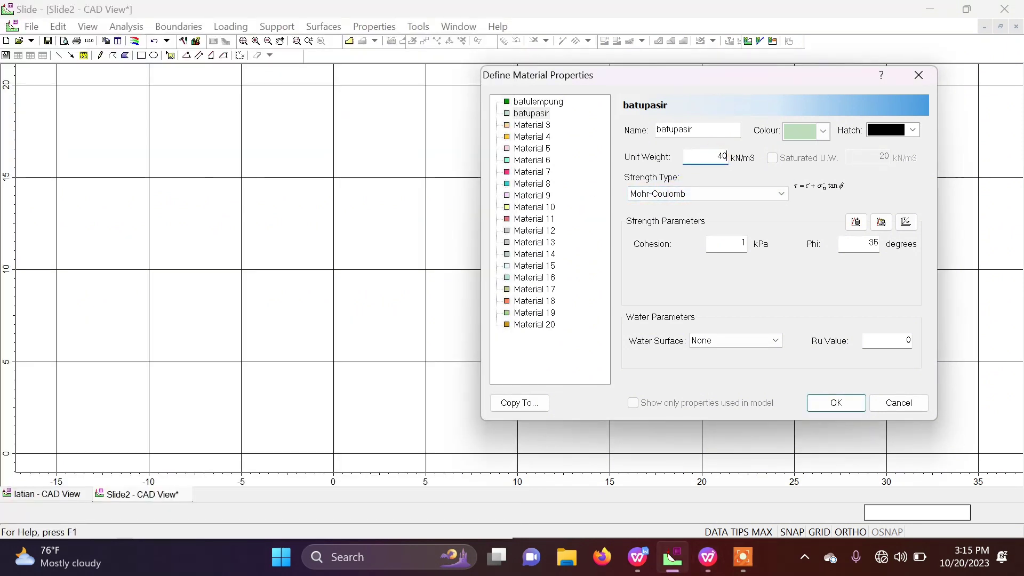
double_click(744, 244)
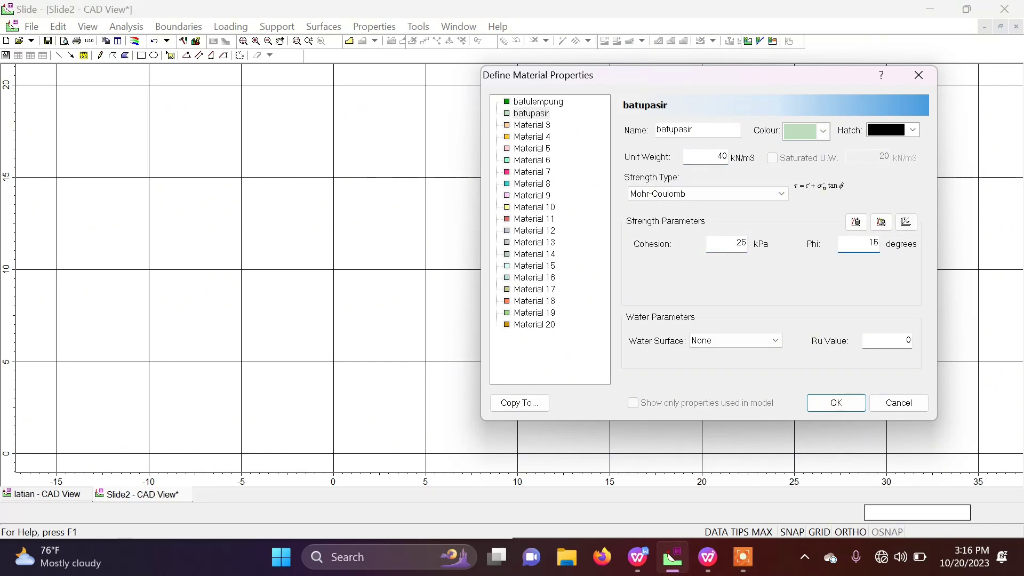
left_click(814, 131)
left_click(811, 200)
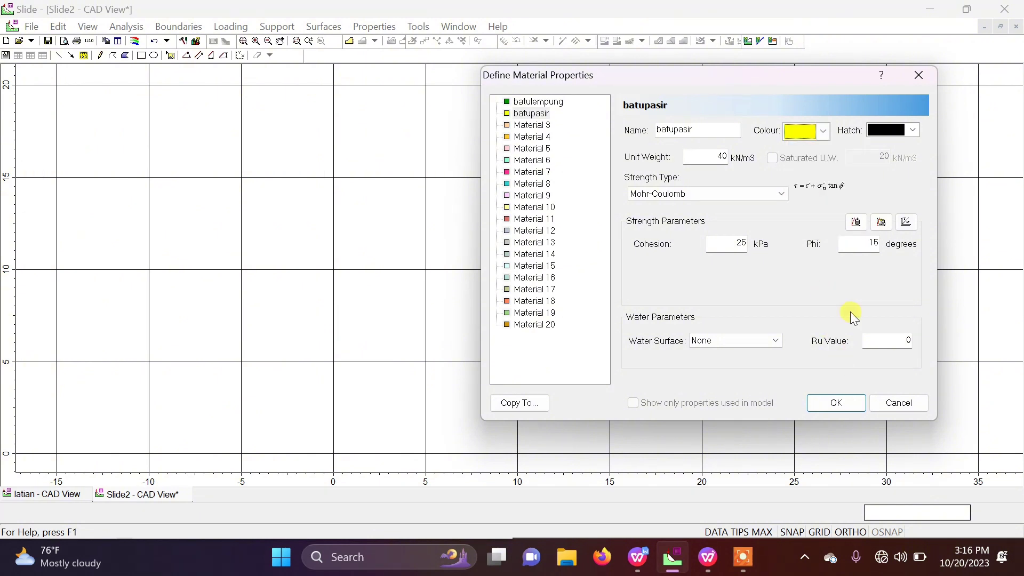
Look at Material 3 and Material 4, recheck the batupasir definition, and accept the material properties
left_click(542, 127)
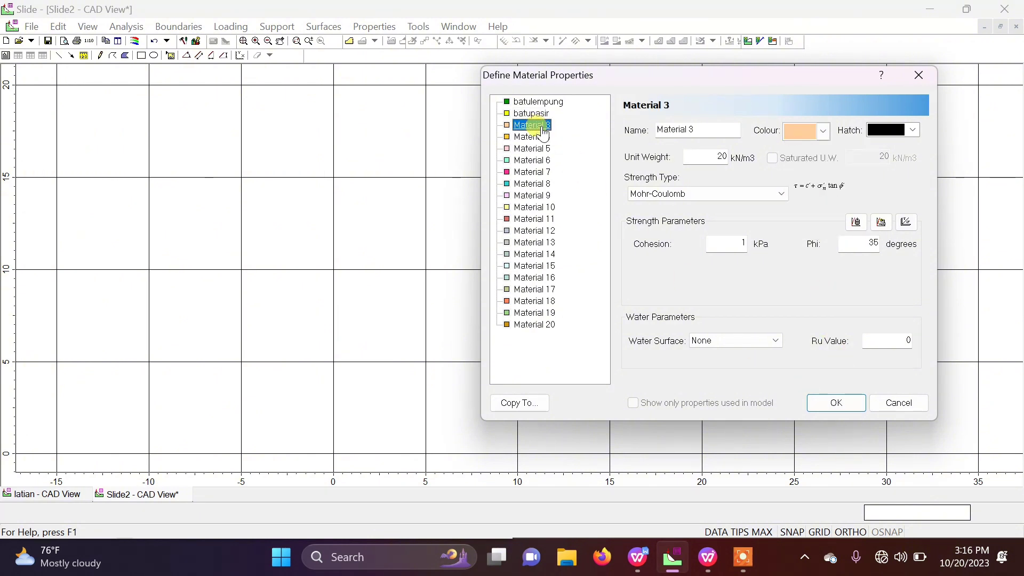
left_click(533, 137)
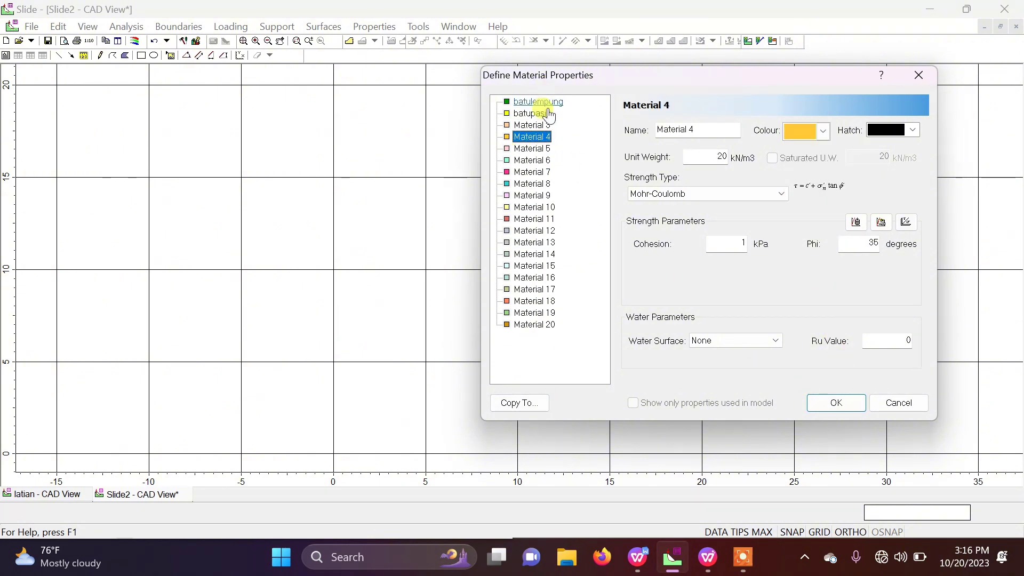
left_click(532, 113)
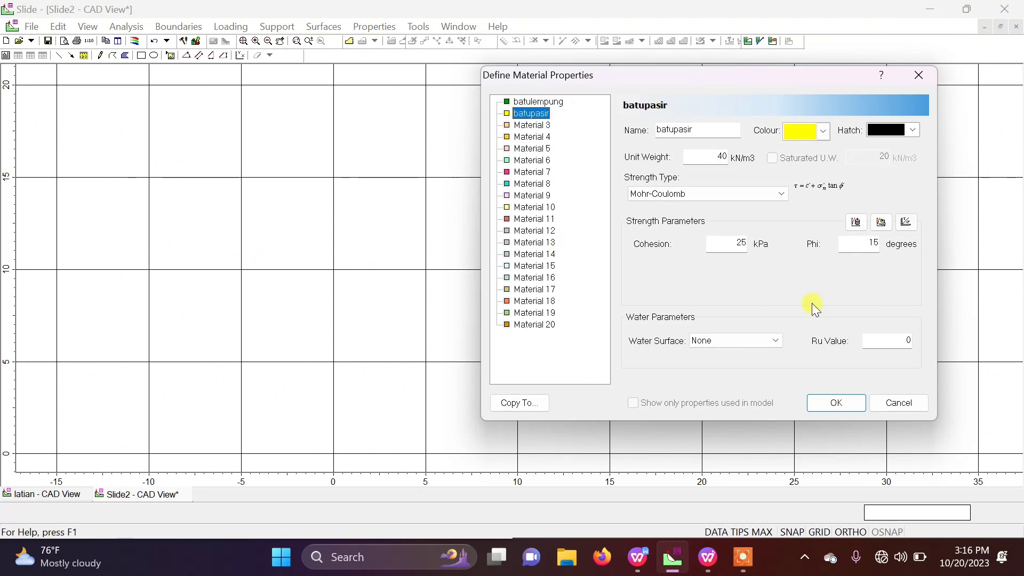
left_click(833, 402)
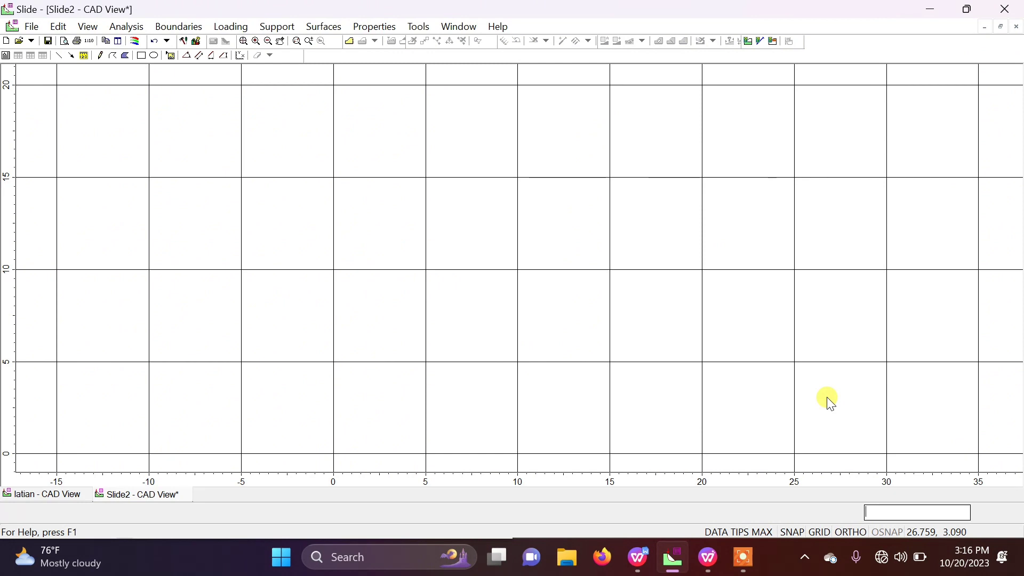
Hide the grid in the CAD view through the grid options
scroll(552, 216, "up", 1)
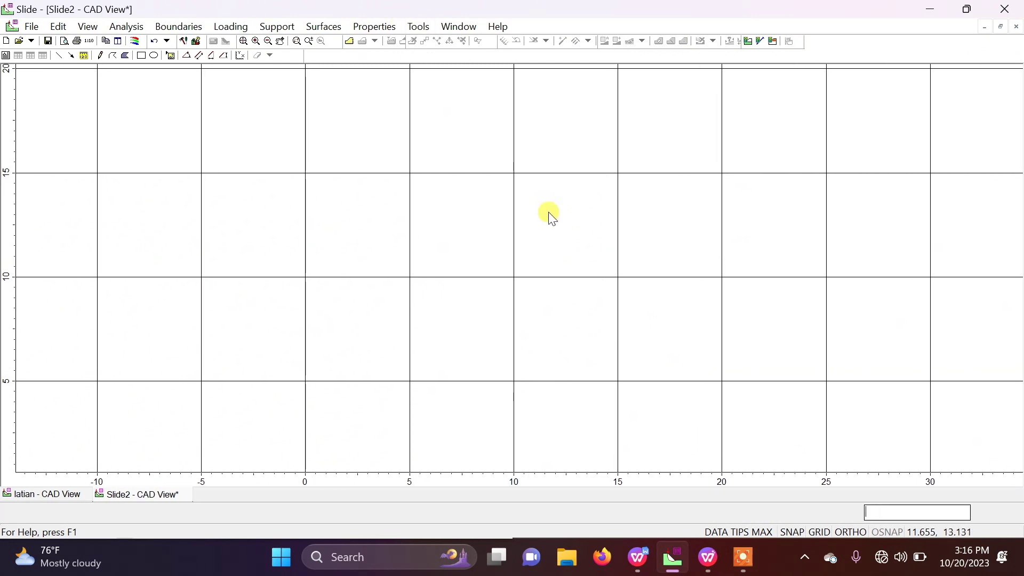
scroll(552, 216, "down", 2)
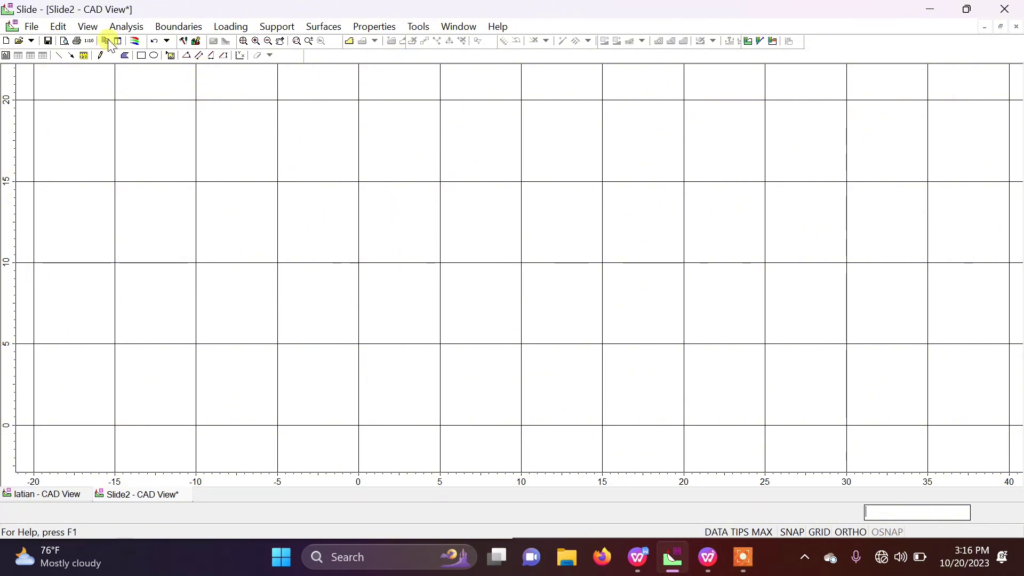
left_click(93, 26)
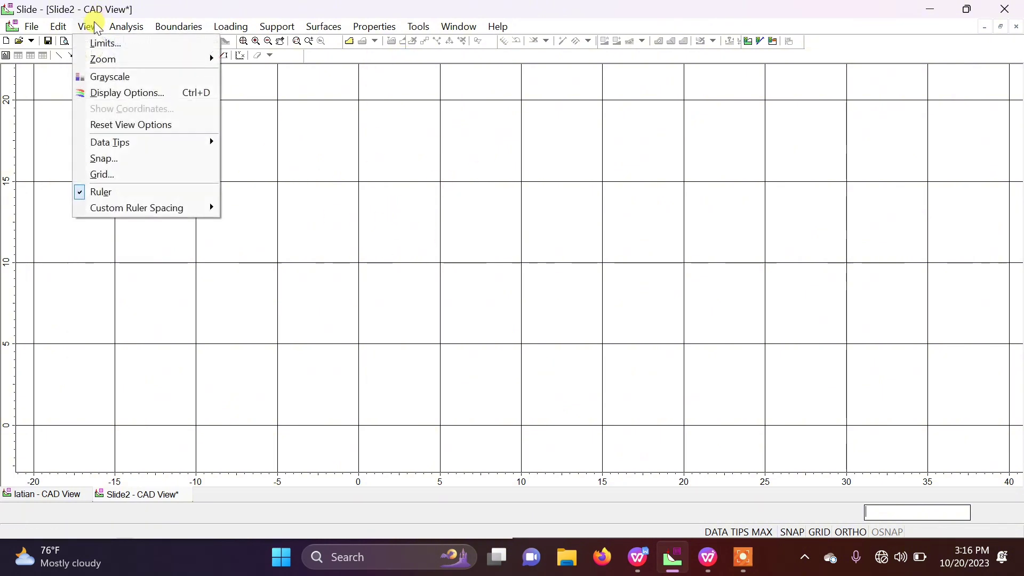
left_click(131, 177)
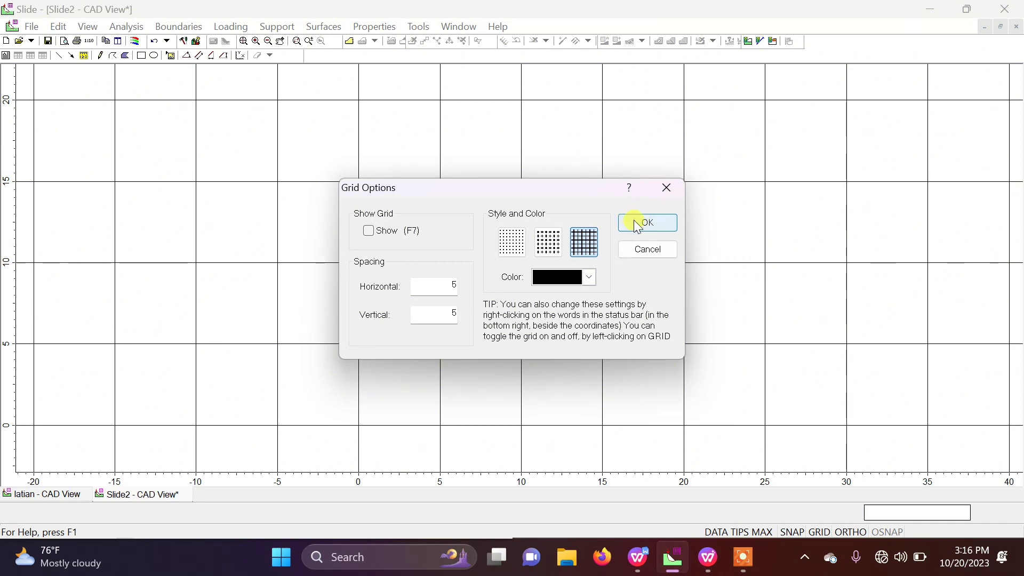
left_click(648, 224)
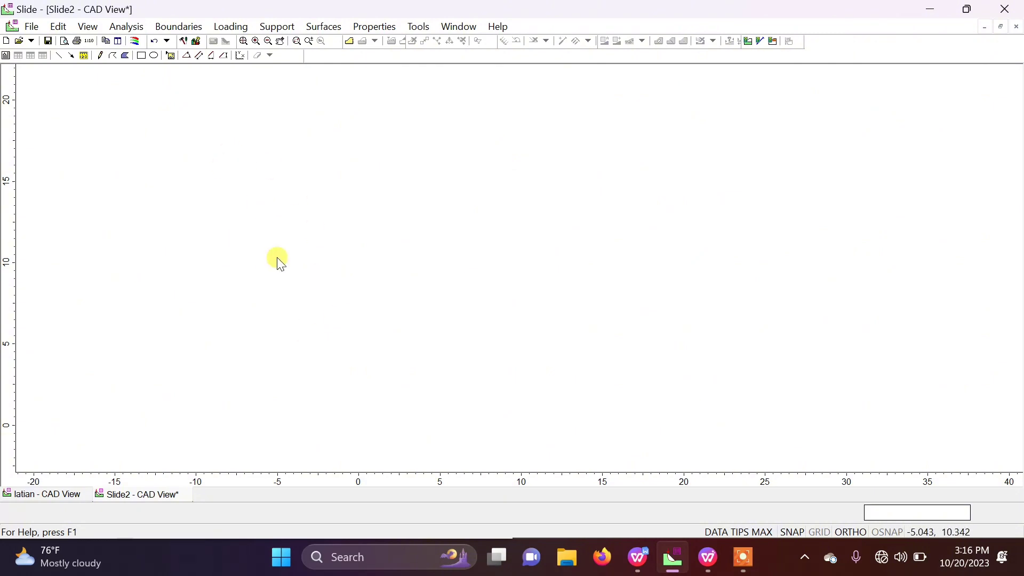
Show the grid in the CAD view again, trying the dotted styles and settling on the line style
left_click(88, 26)
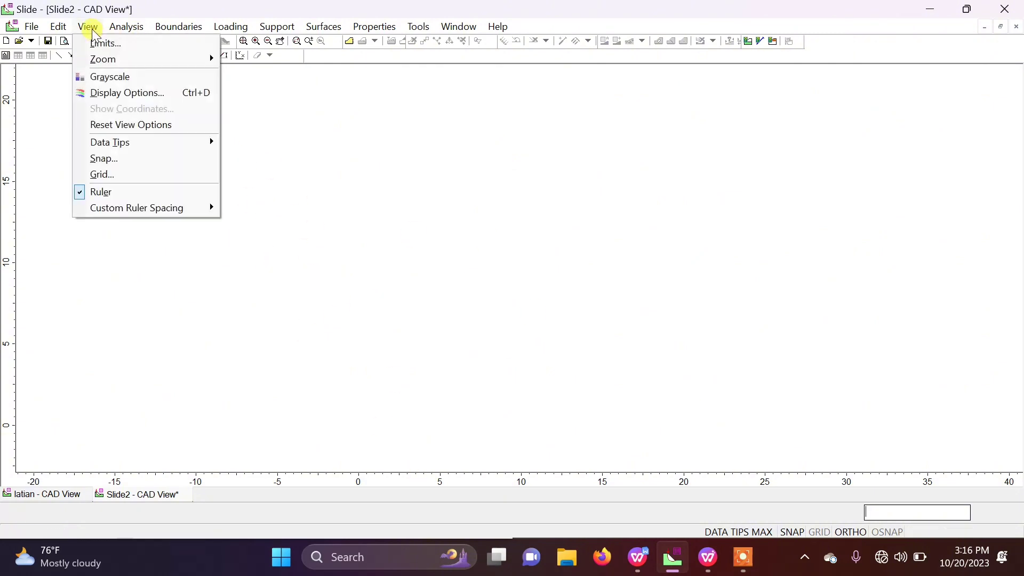
left_click(116, 174)
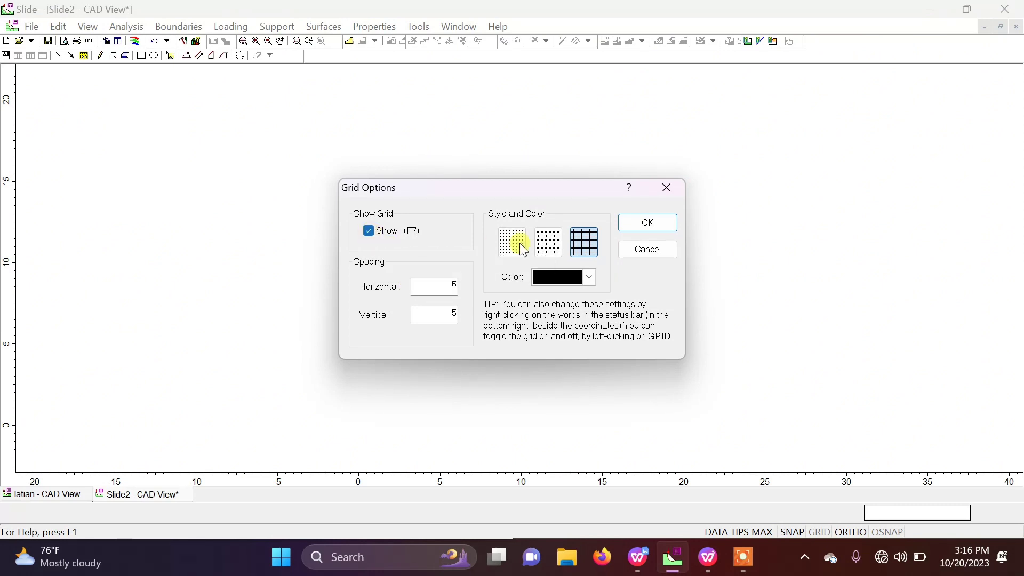
left_click(547, 242)
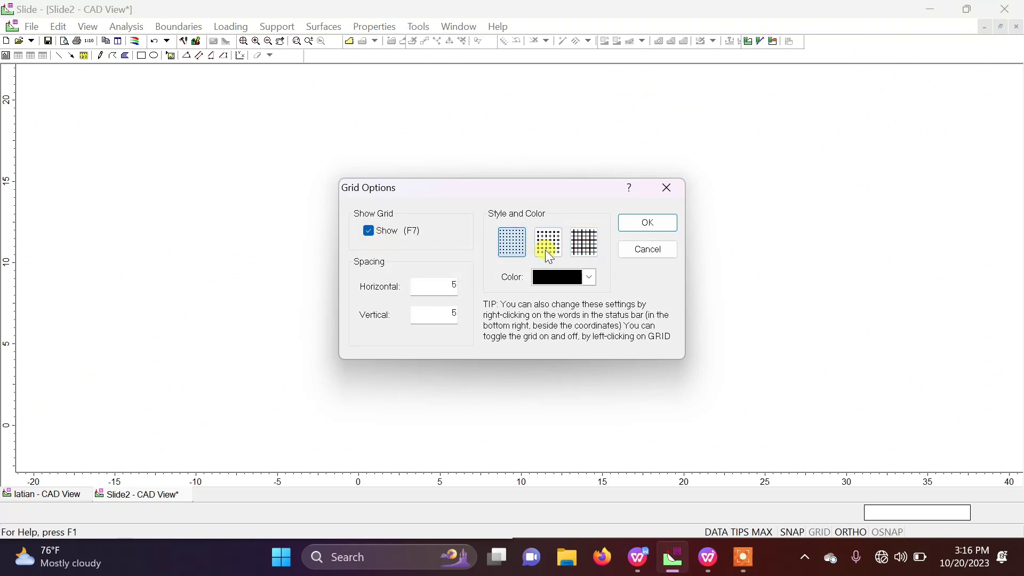
left_click(593, 246)
left_click(513, 242)
left_click(543, 244)
left_click(592, 245)
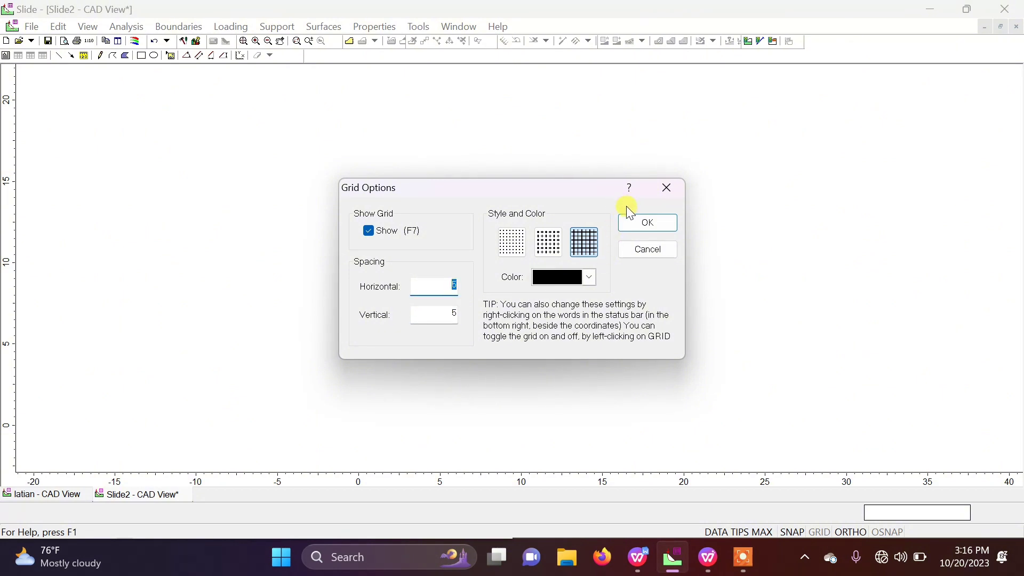
left_click(633, 226)
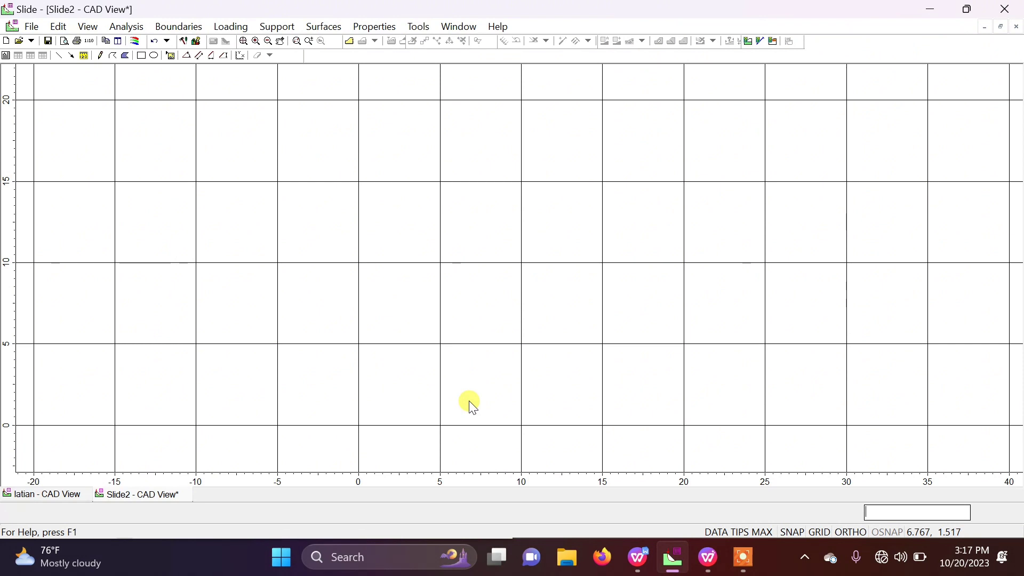
Start adding the external boundary and place the Slide window side by side with the WPS document containing the slope dimensions
left_click(178, 27)
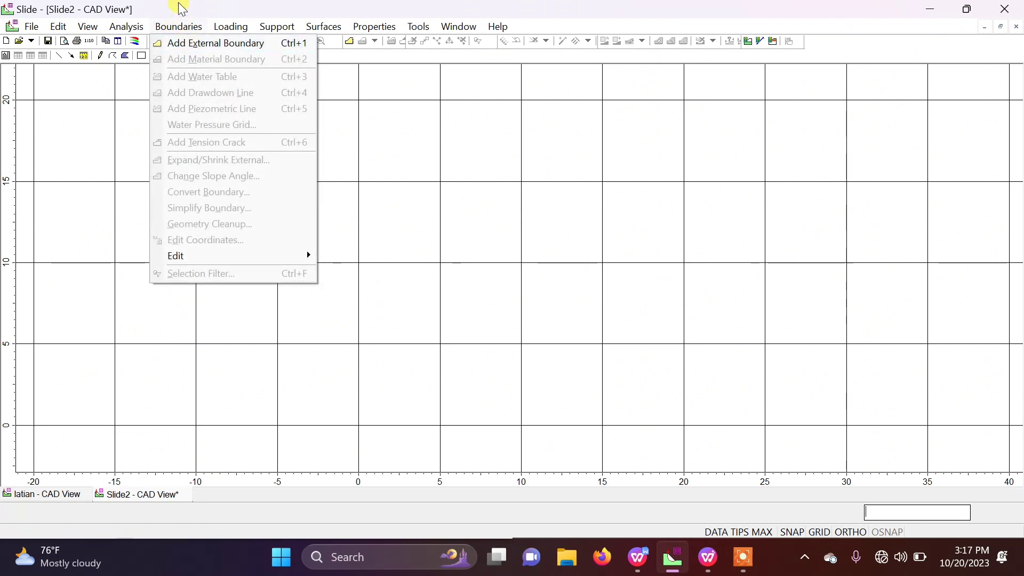
left_click(181, 27)
left_click(182, 30)
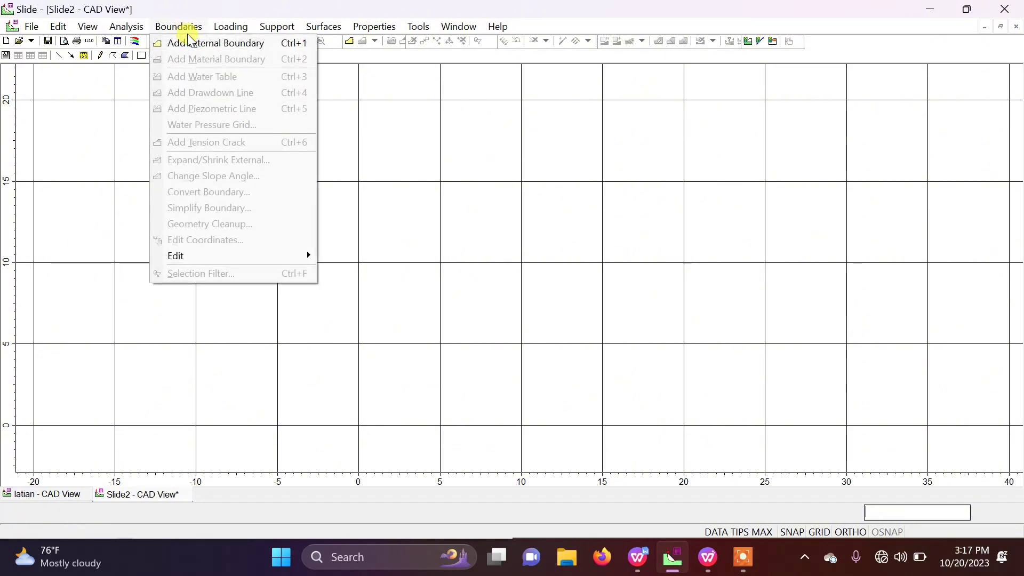
left_click(196, 45)
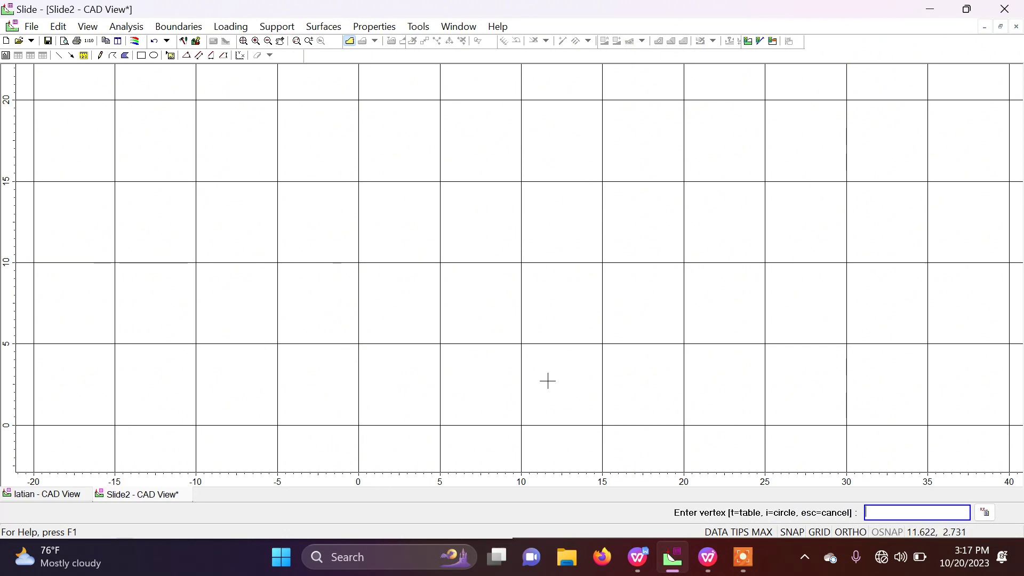
left_click(708, 556)
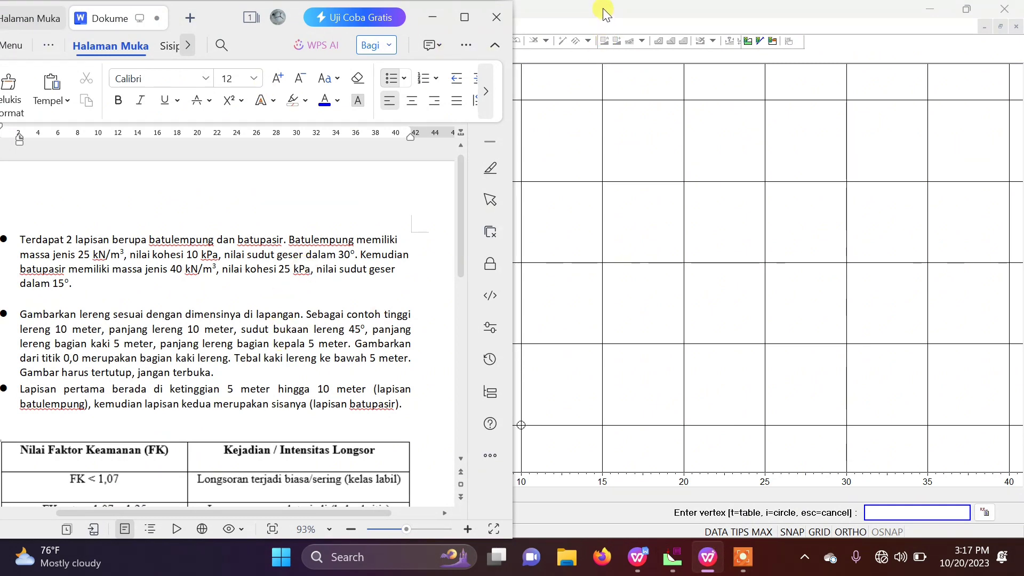
left_click_drag(603, 11, 1020, 148)
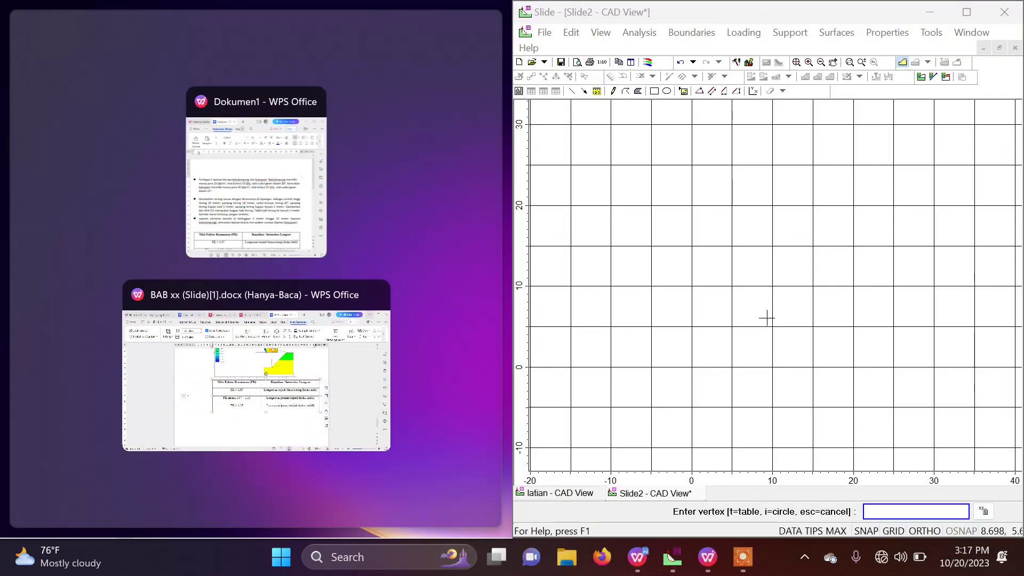
scroll(798, 340, "up", 2)
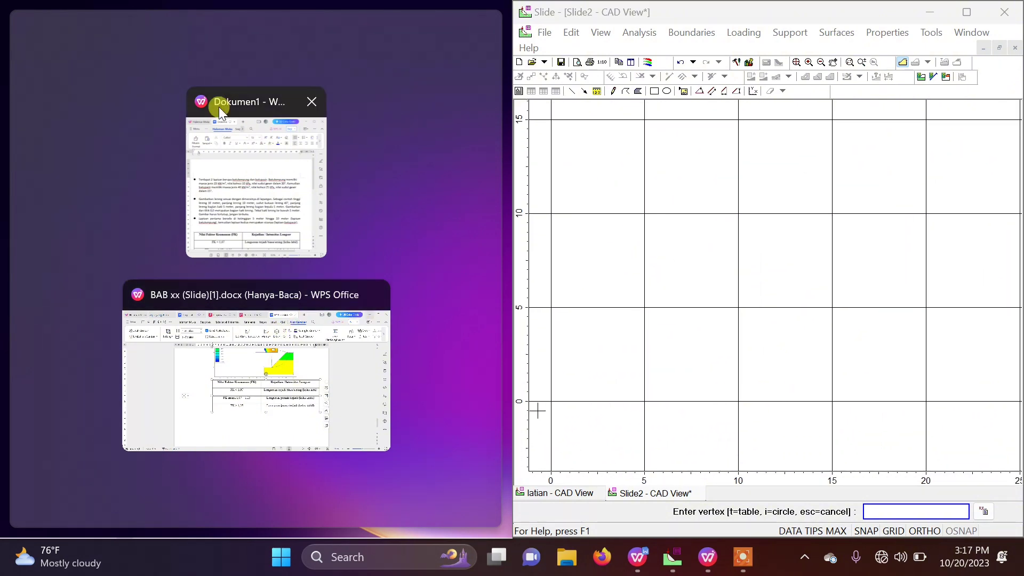
left_click(246, 198)
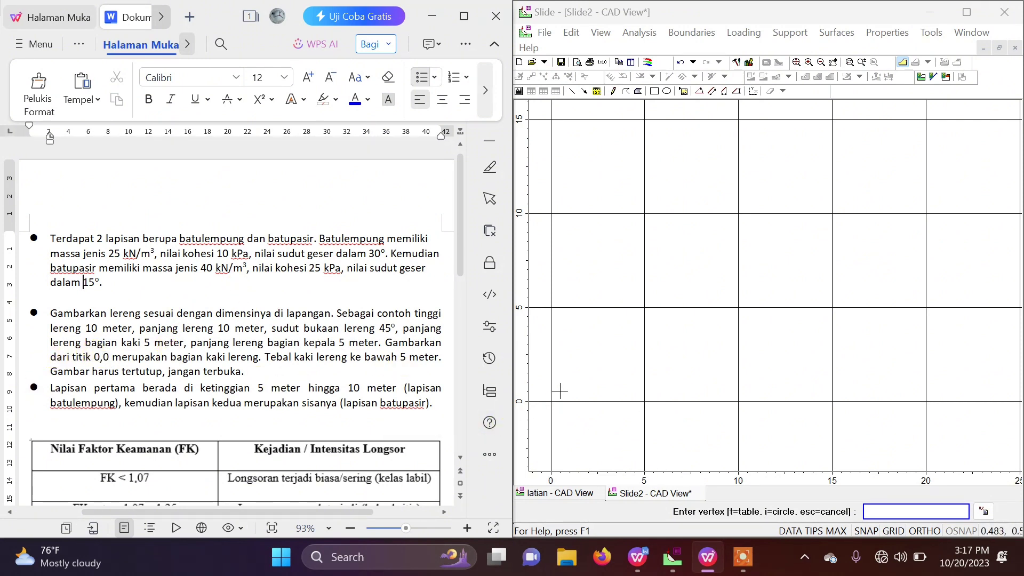
Place the external boundary's first vertices at (0, 0), (0, 5) and (5, 5), and turn on the distance and angle display
left_click(551, 401)
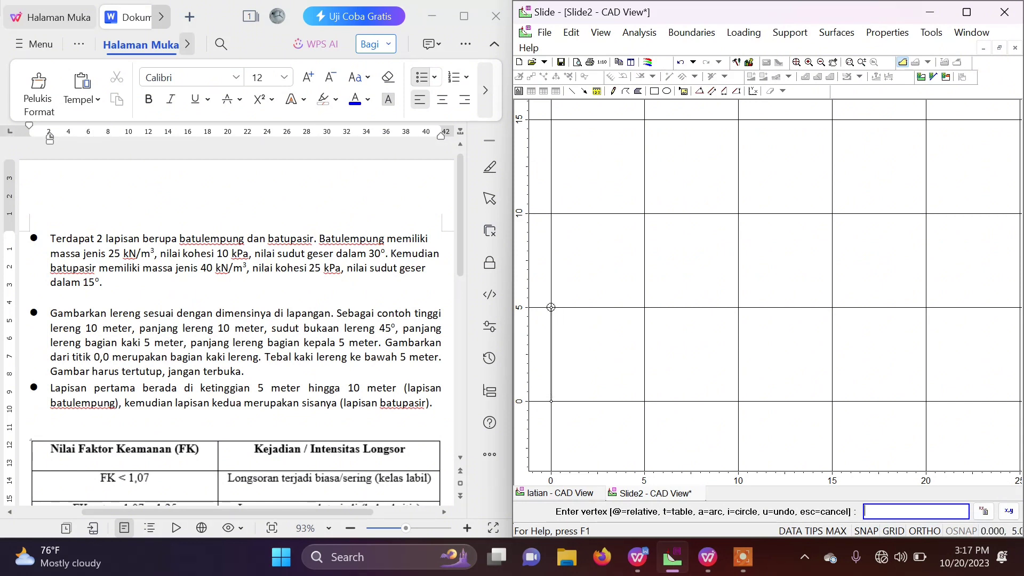
left_click(551, 307)
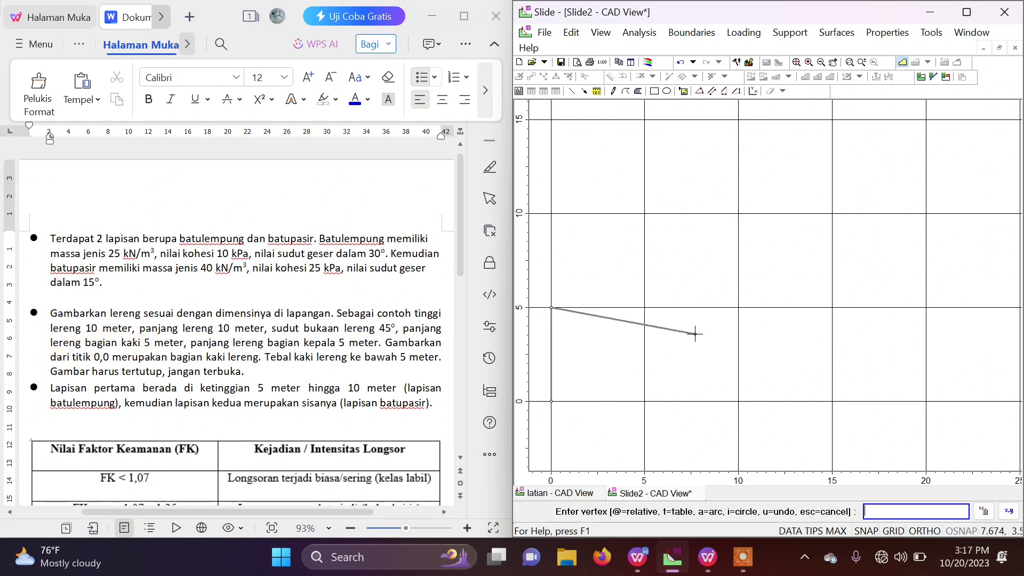
left_click(644, 307)
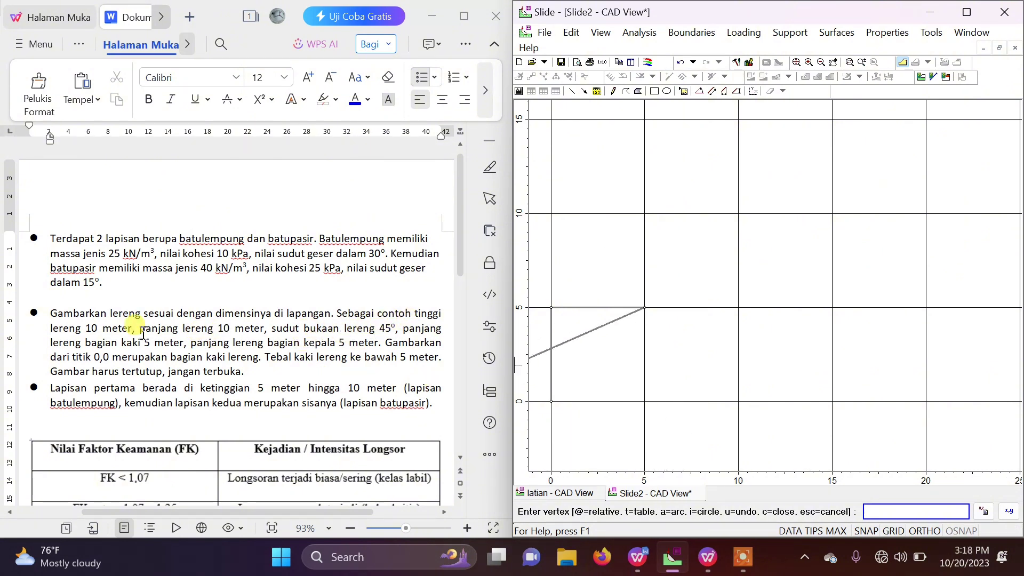
right_click(686, 260)
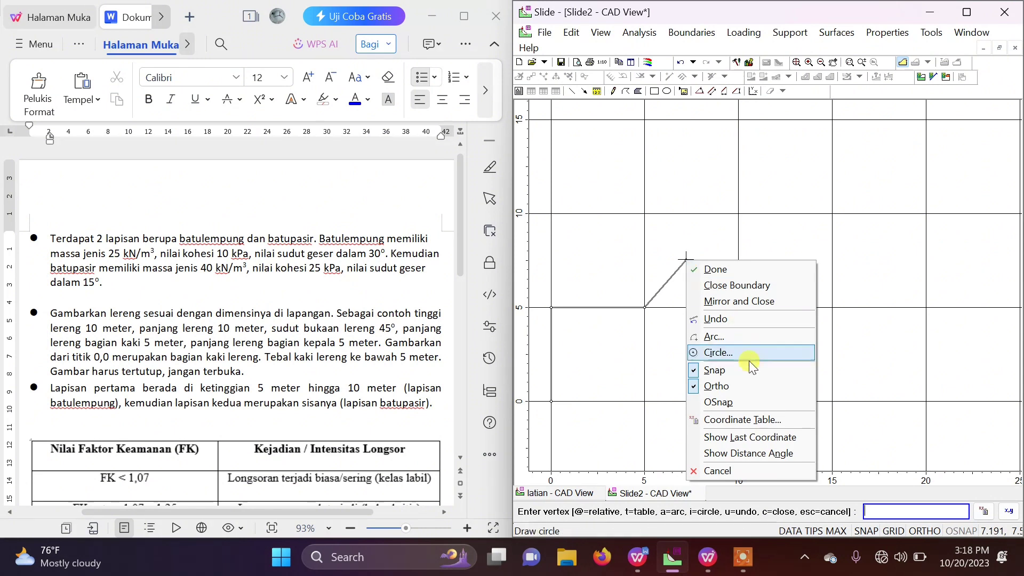
left_click(737, 453)
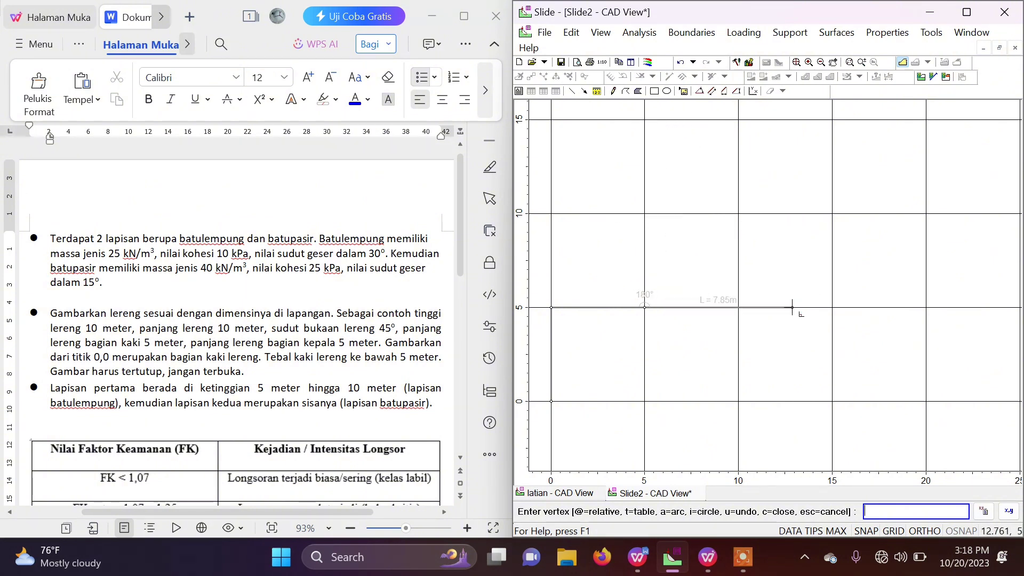
Continue the external boundary through (15, 15), (20, 15) and (20, 0), and close it at (0, 0)
left_click(832, 119)
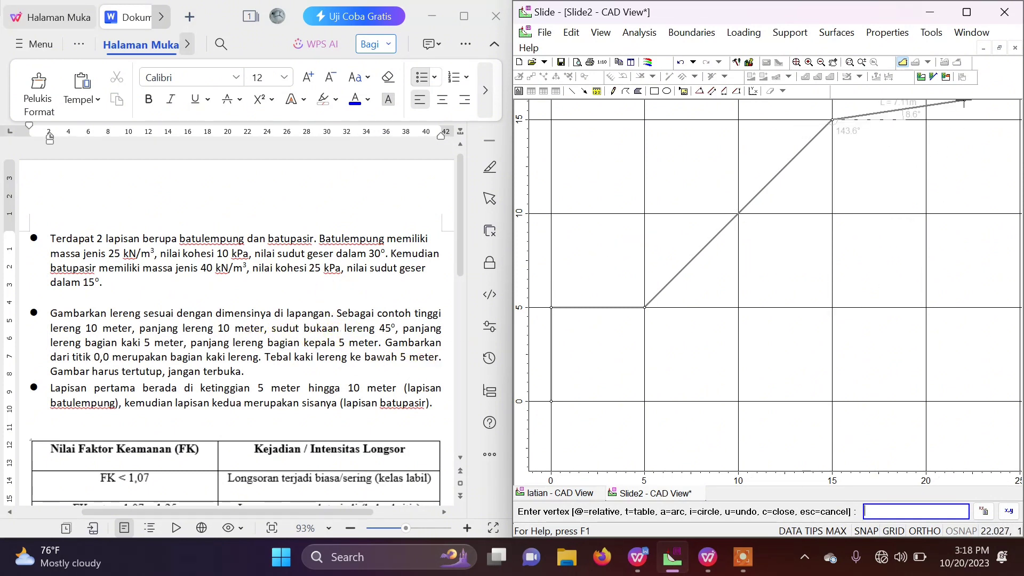
left_click(926, 119)
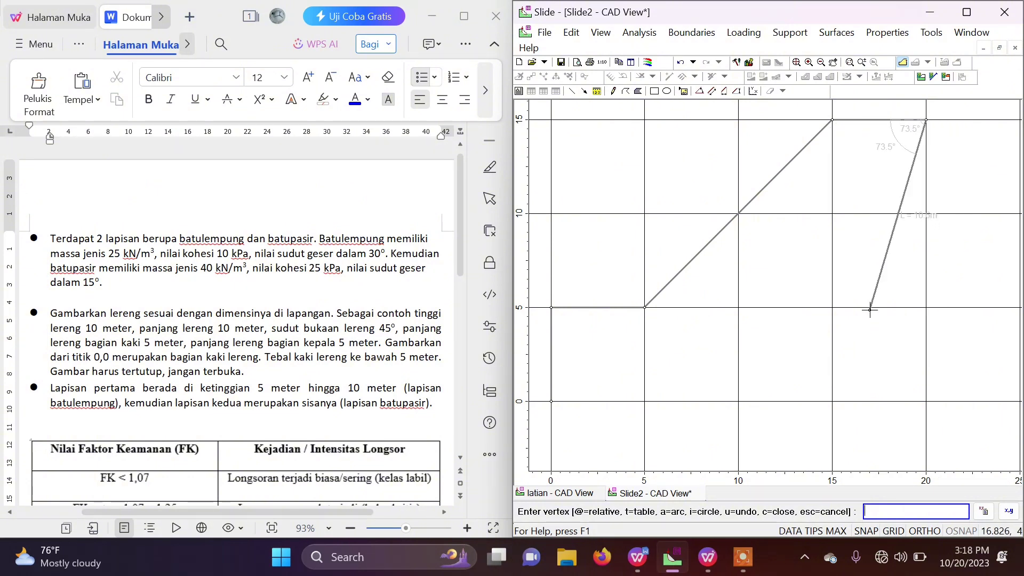
left_click(925, 401)
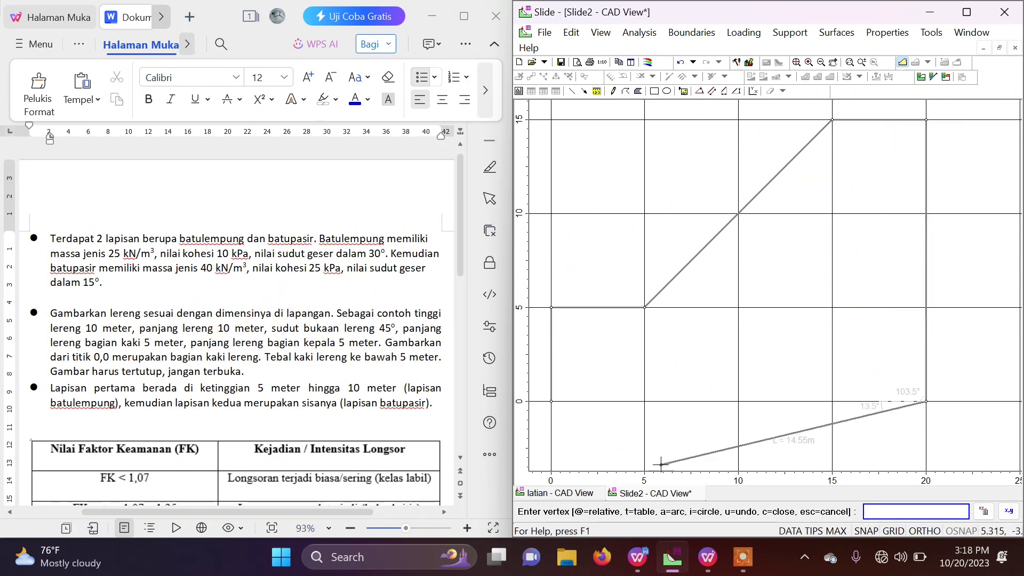
left_click(551, 401)
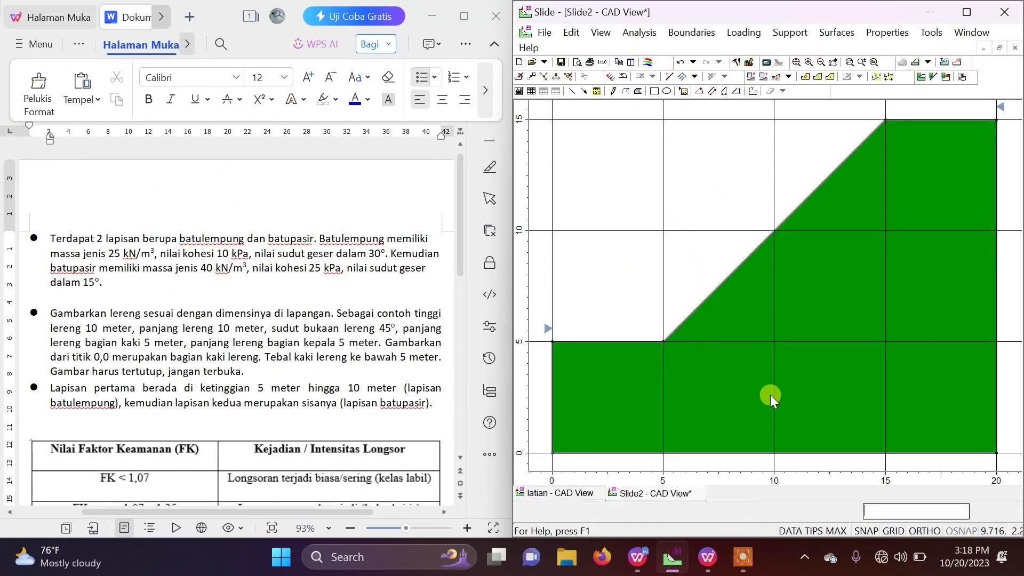
Add a material boundary for the lower layer through (0, 0), (20, 0), (20, 10), (10, 10), (5, 5) and (0, 5)
mouse_move(644, 383)
mouse_move(717, 302)
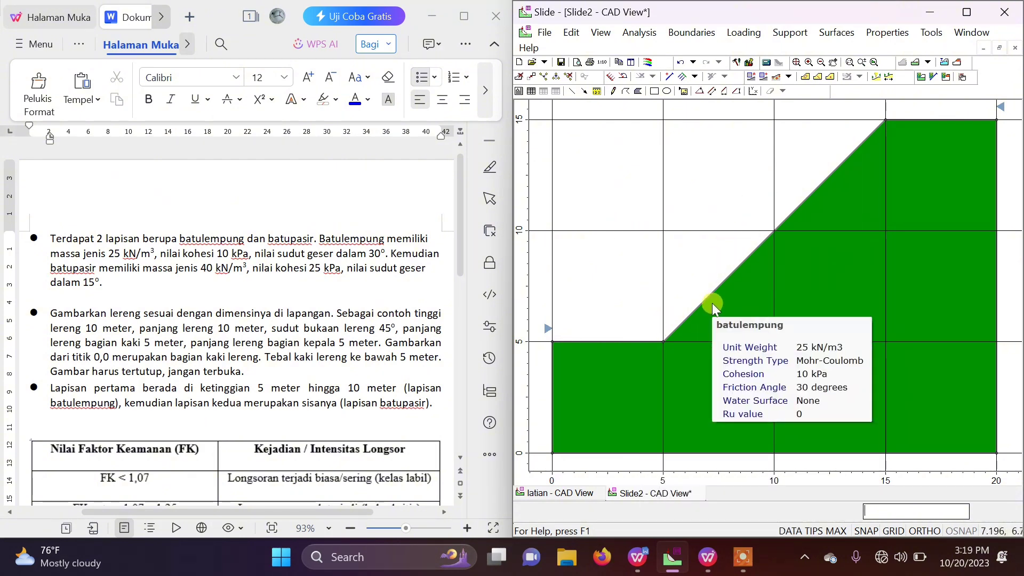
left_click(693, 32)
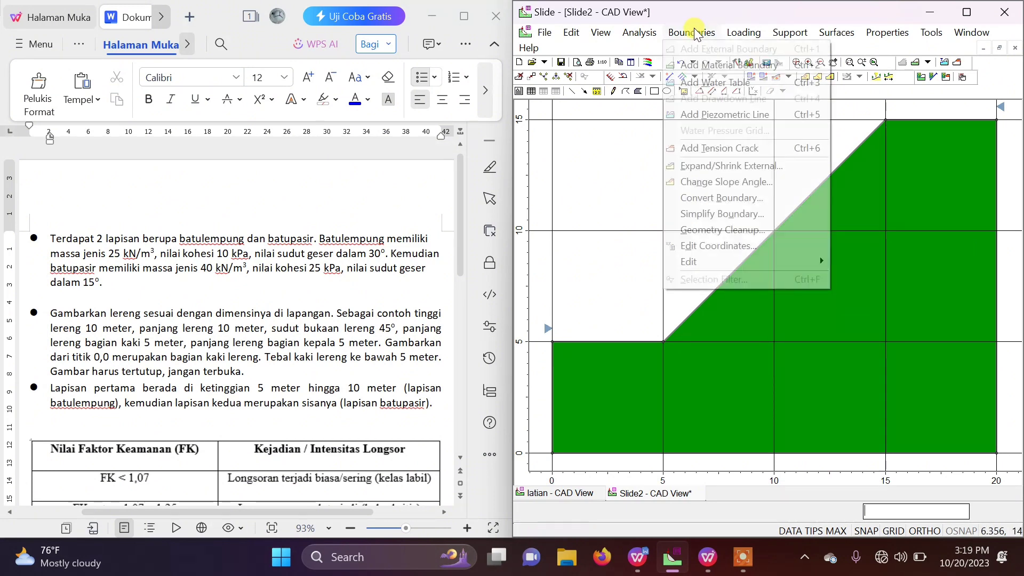
left_click(736, 65)
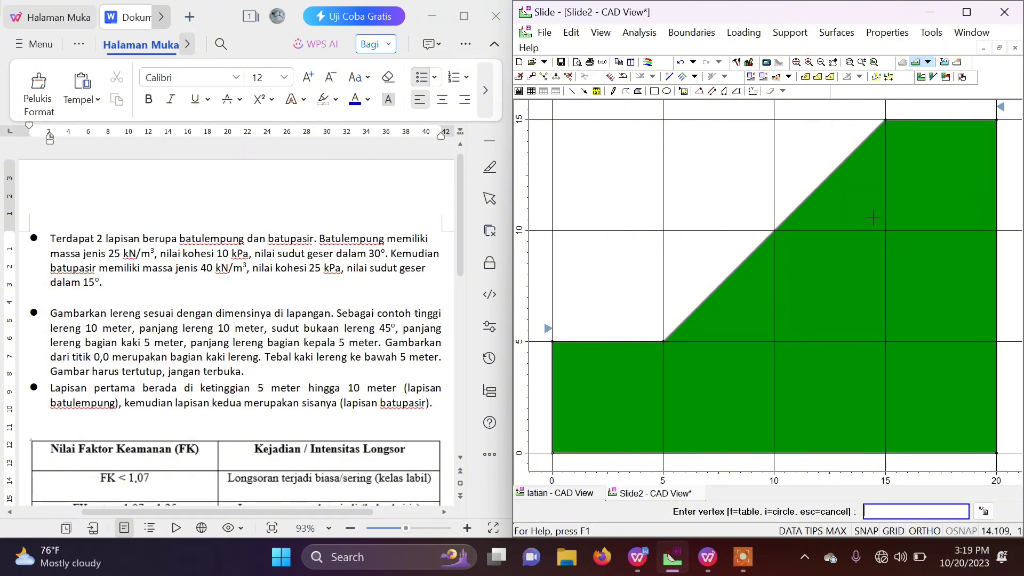
left_click(55, 448)
left_click(552, 453)
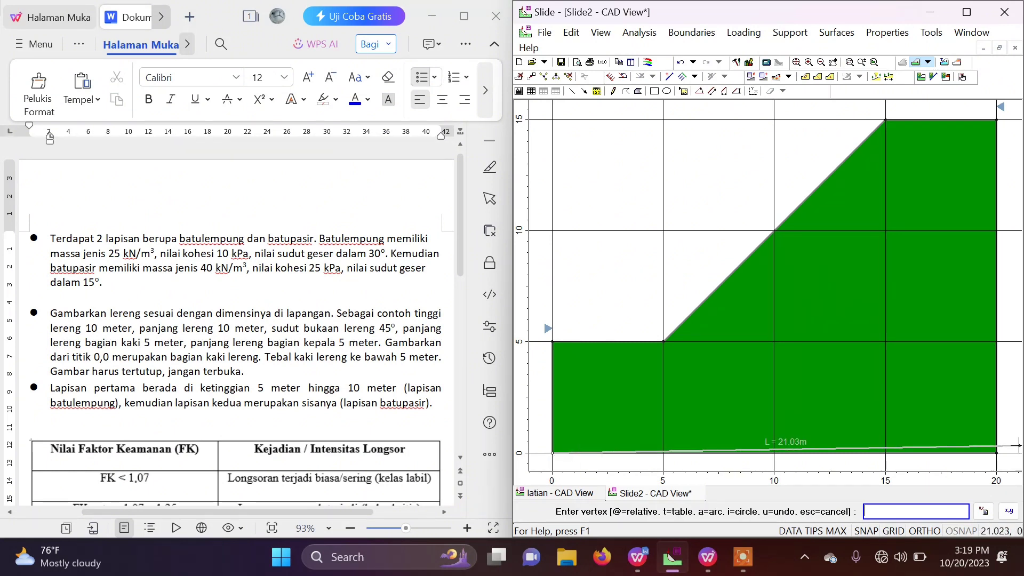
left_click(996, 453)
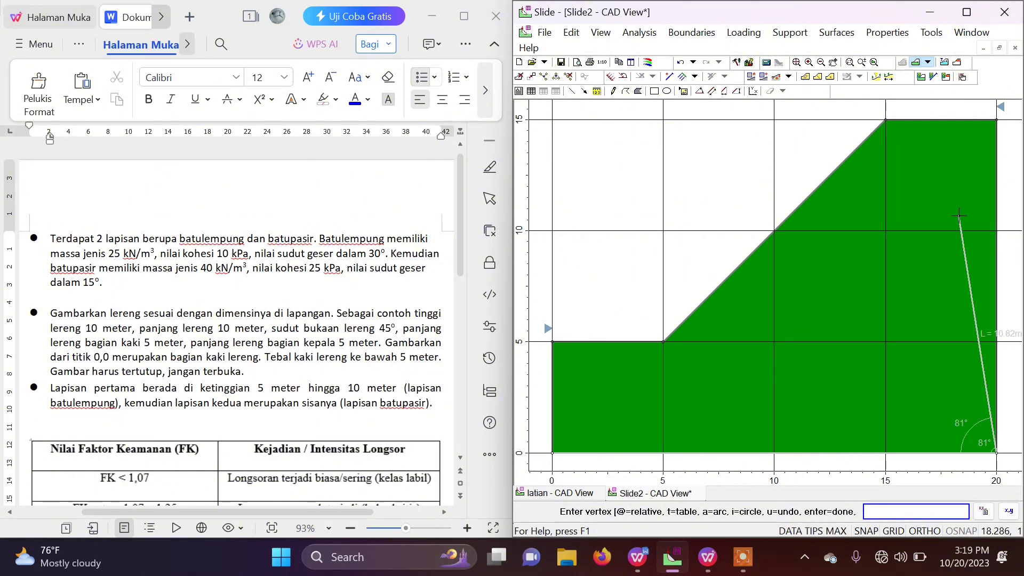
left_click(996, 230)
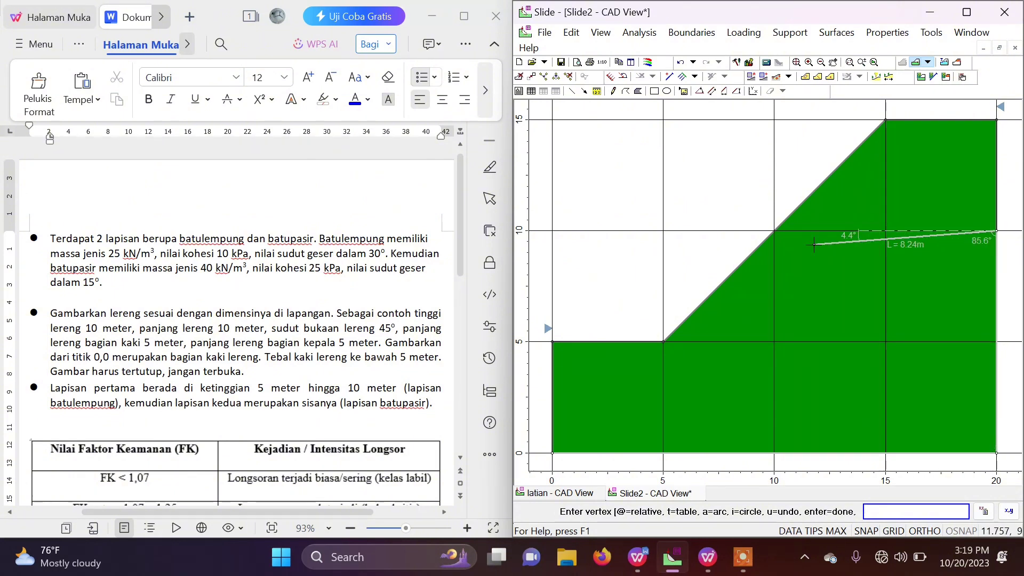
left_click(773, 230)
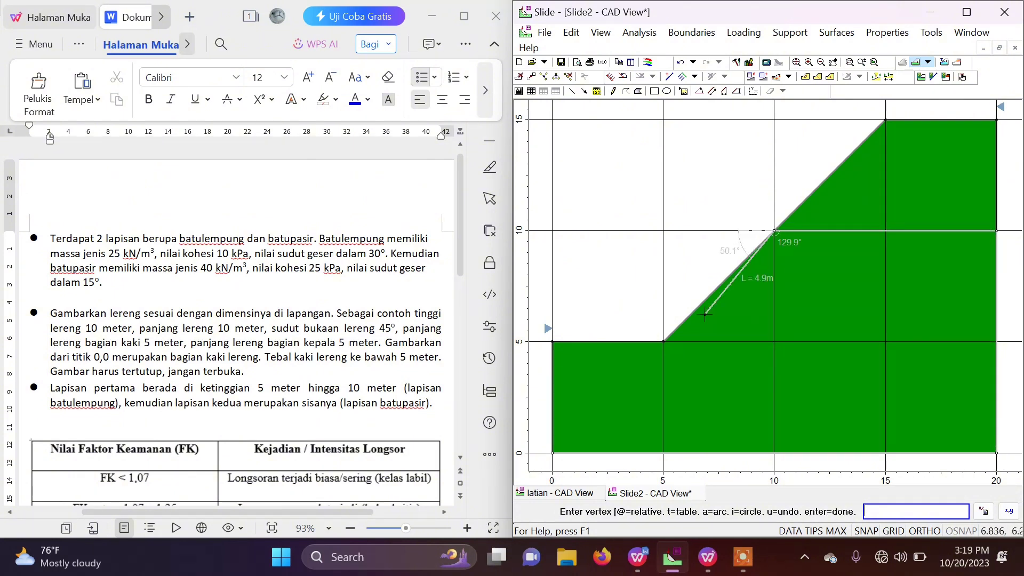
left_click(663, 341)
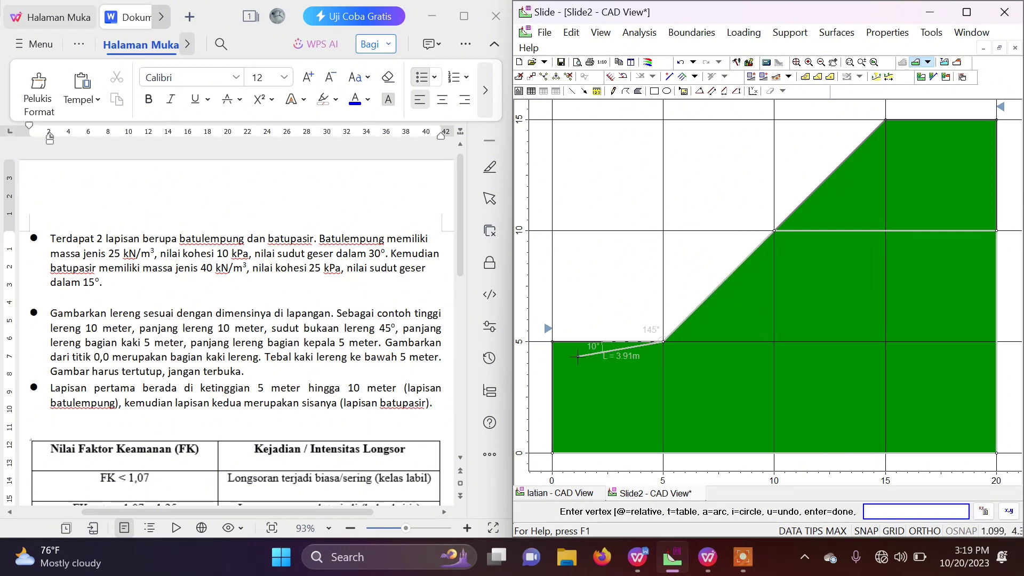
left_click(552, 341)
key("Return")
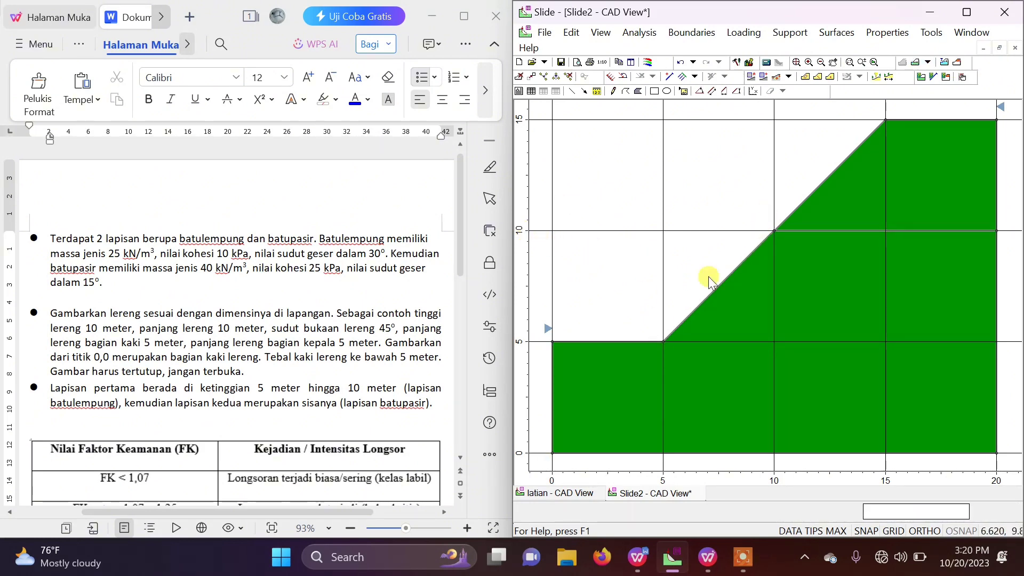
Add a material boundary for the upper layer through (20, 10), (20, 15), (15, 15) and (10, 10), closing back at (20, 10)
left_click(688, 34)
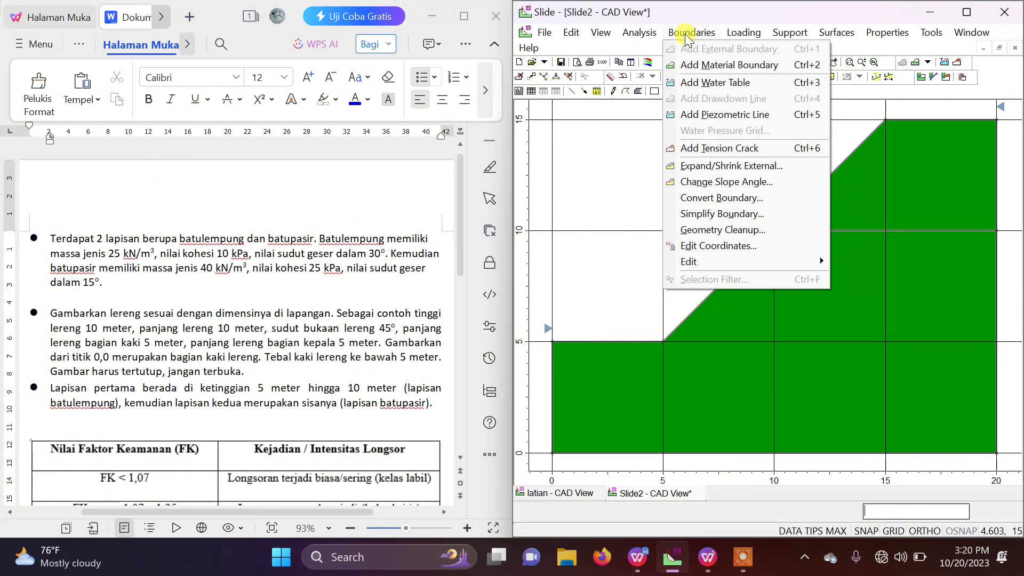
left_click(699, 65)
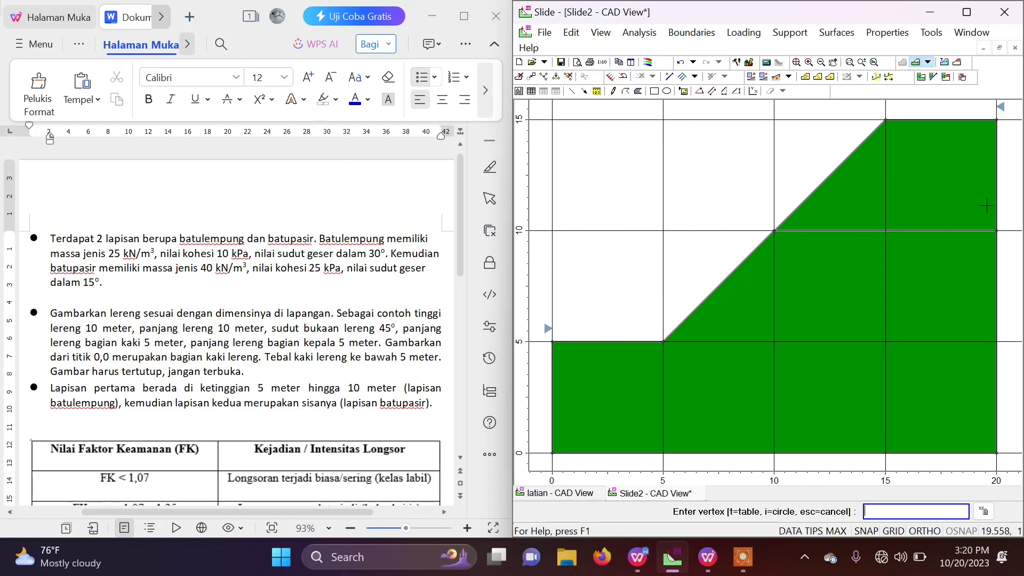
left_click(996, 230)
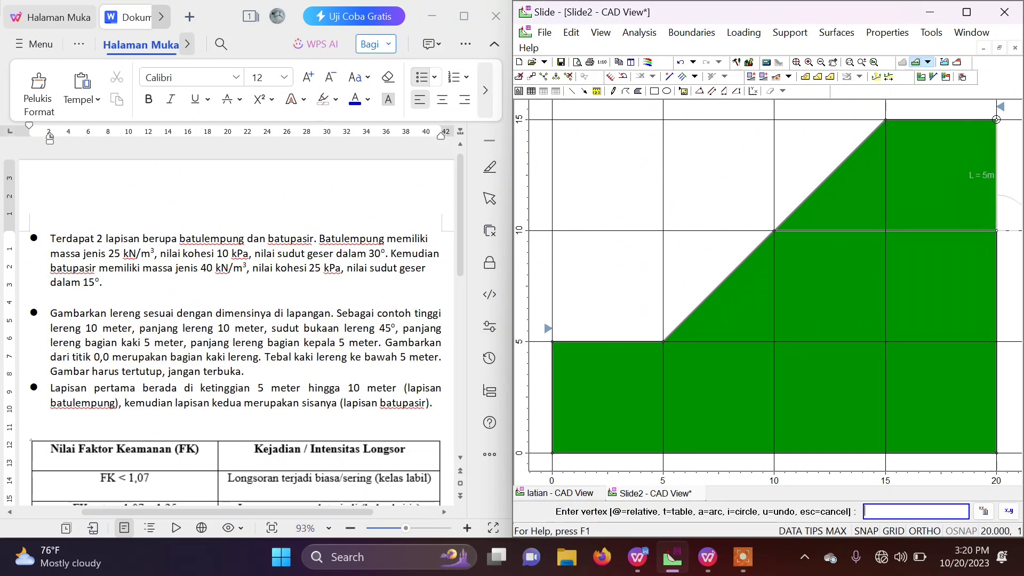
left_click(996, 120)
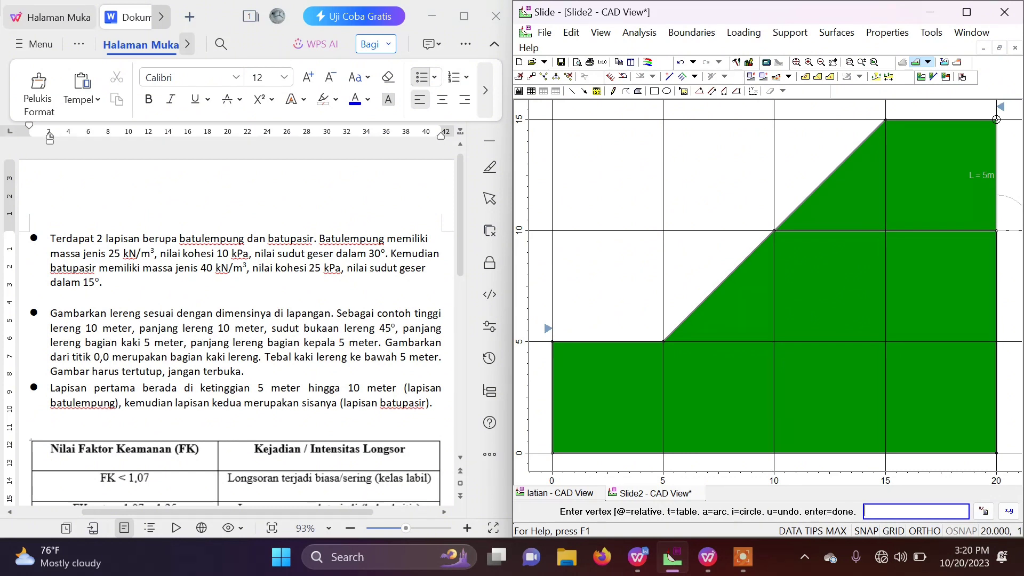
left_click(885, 119)
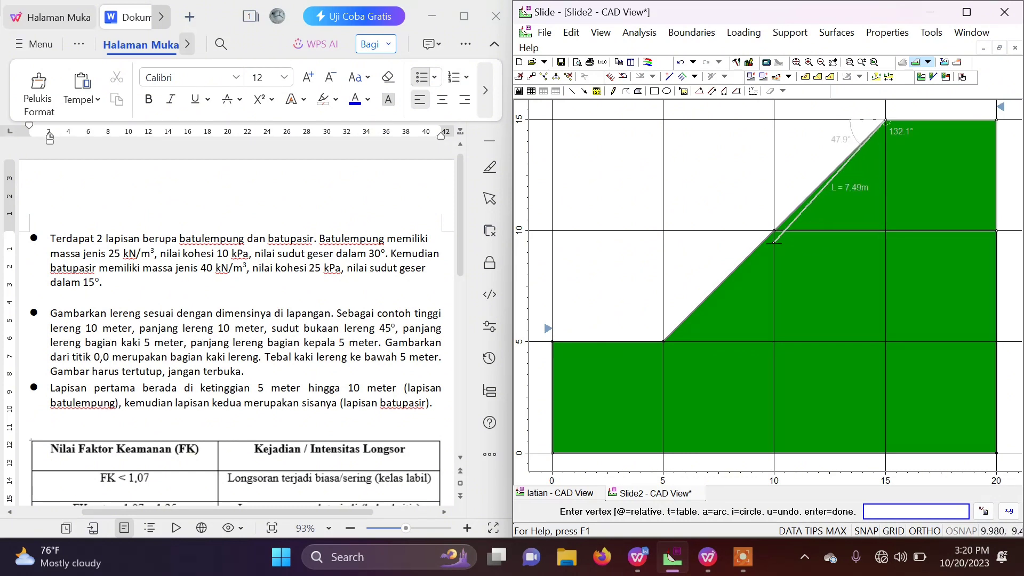
left_click(774, 231)
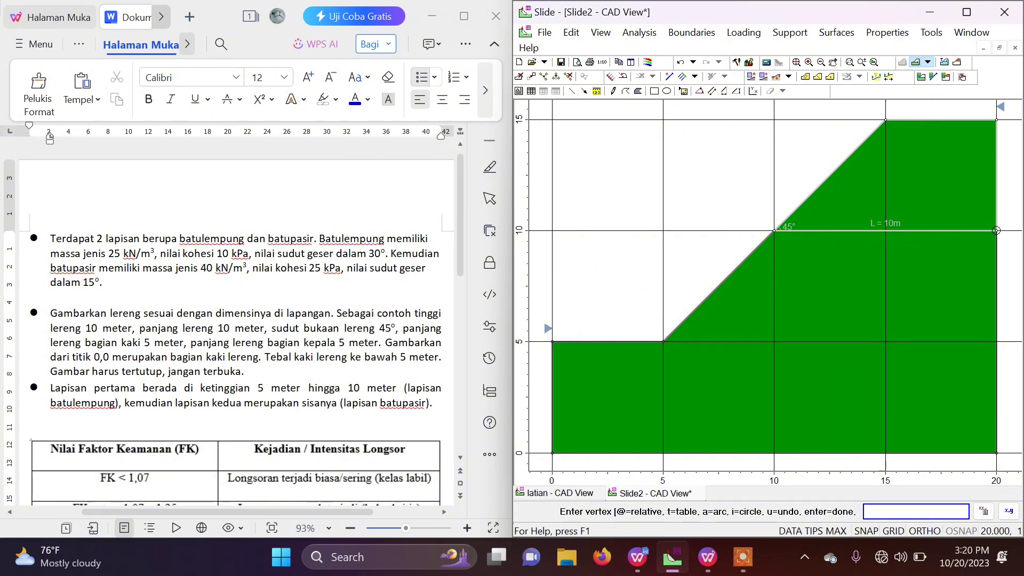
left_click(996, 231)
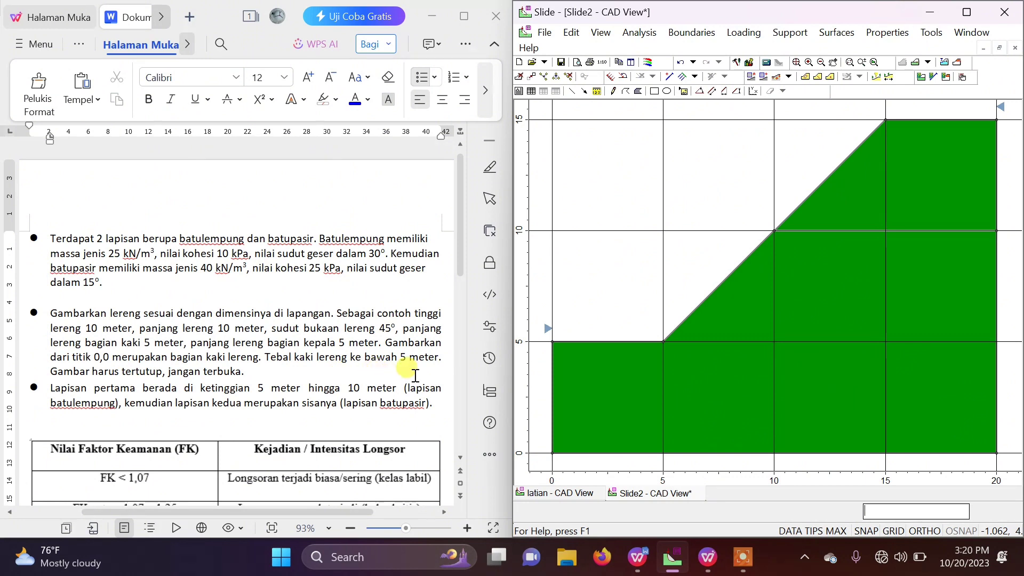
Assign the batupasir material to the upper layer of the slope above the 10 m level
mouse_move(855, 271)
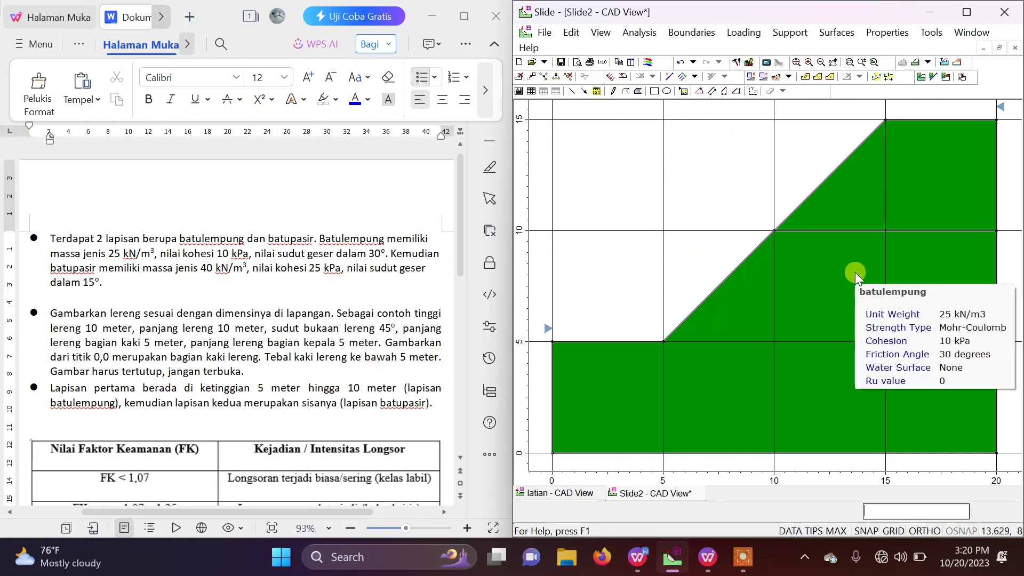
right_click(845, 191)
mouse_move(922, 298)
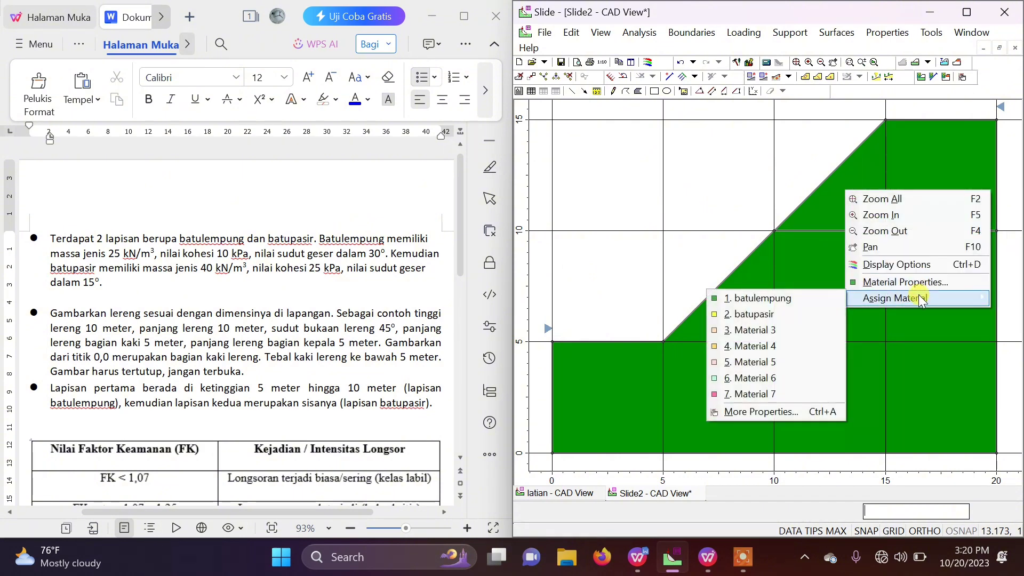
left_click(794, 313)
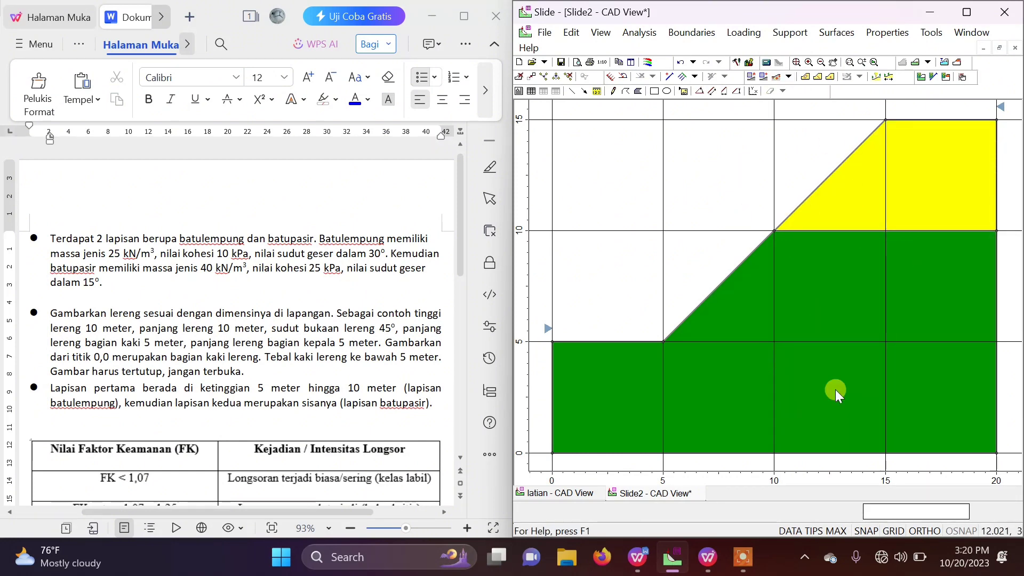
Maximize the Slide window and add a water table through (20, 5), (0, 5), (0, 0) and (20, 0), finishing at (20, 5)
scroll(670, 229, "down", 2)
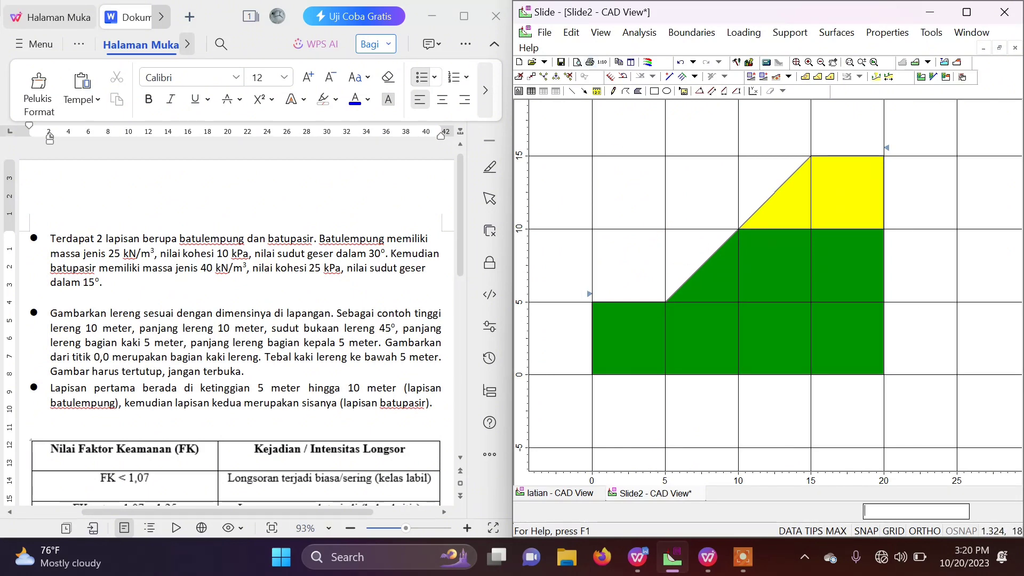
left_click_drag(595, 14, 592, 5)
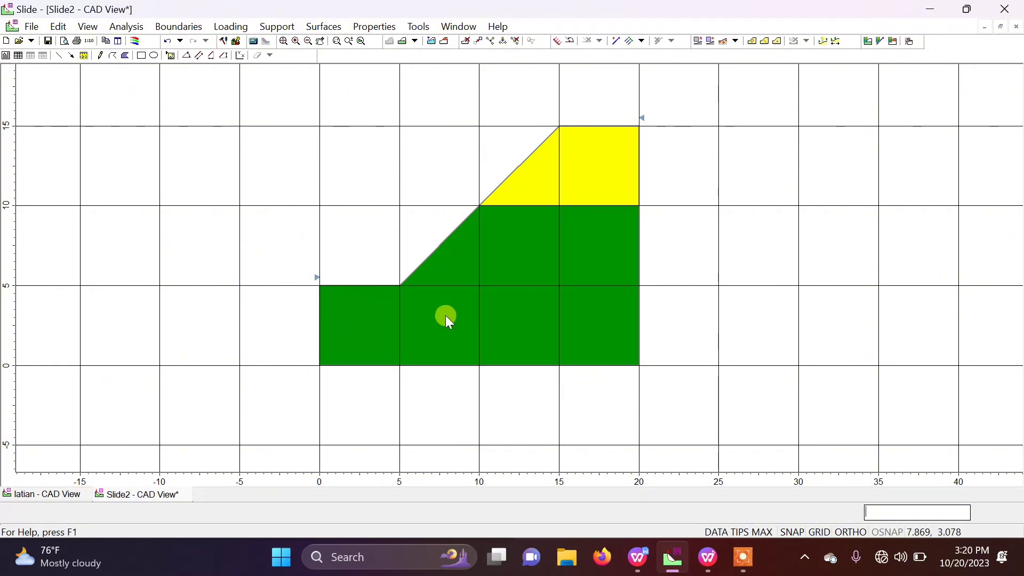
mouse_move(444, 291)
left_click(432, 42)
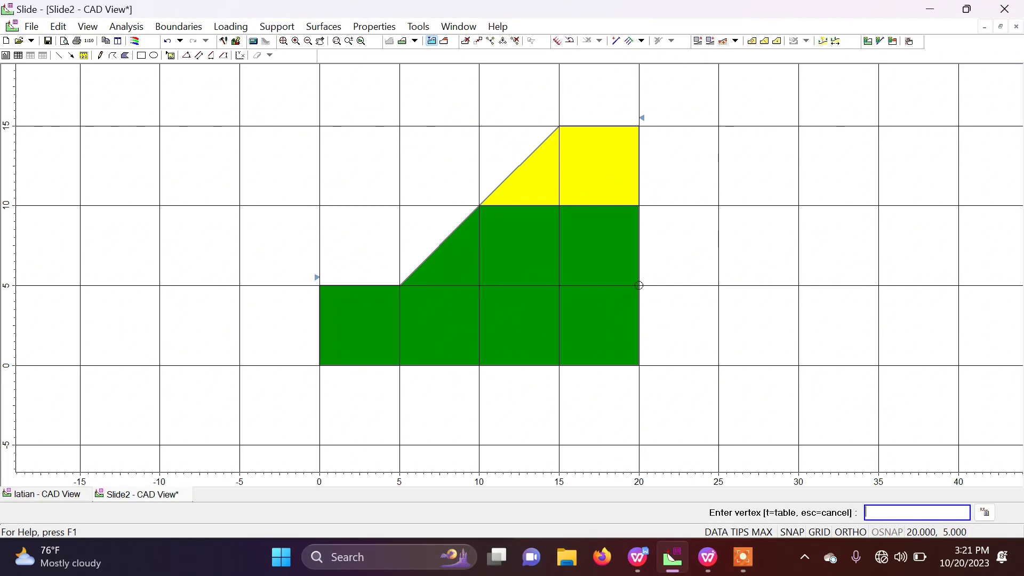
left_click(640, 285)
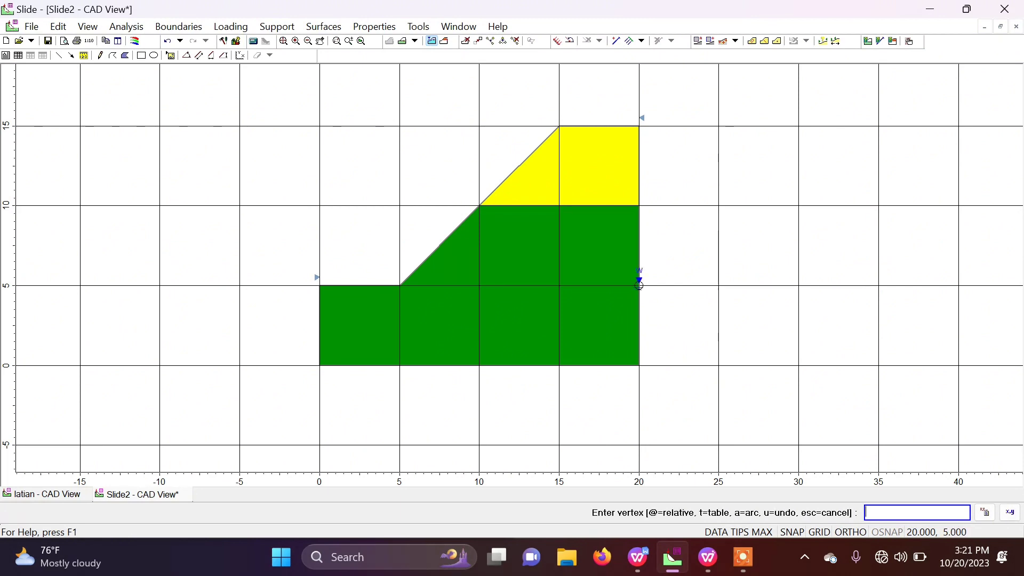
left_click(320, 286)
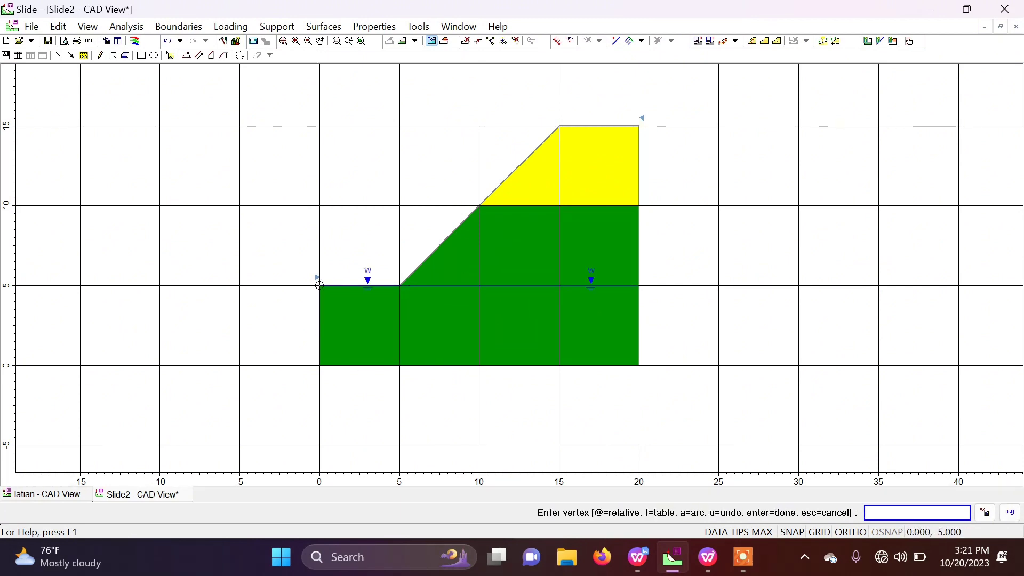
left_click(319, 365)
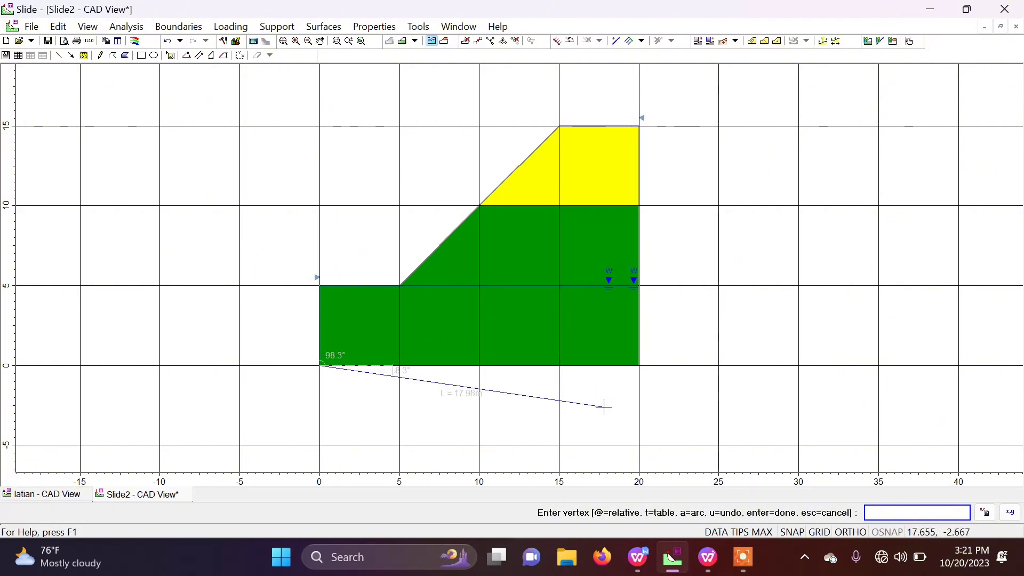
left_click(639, 366)
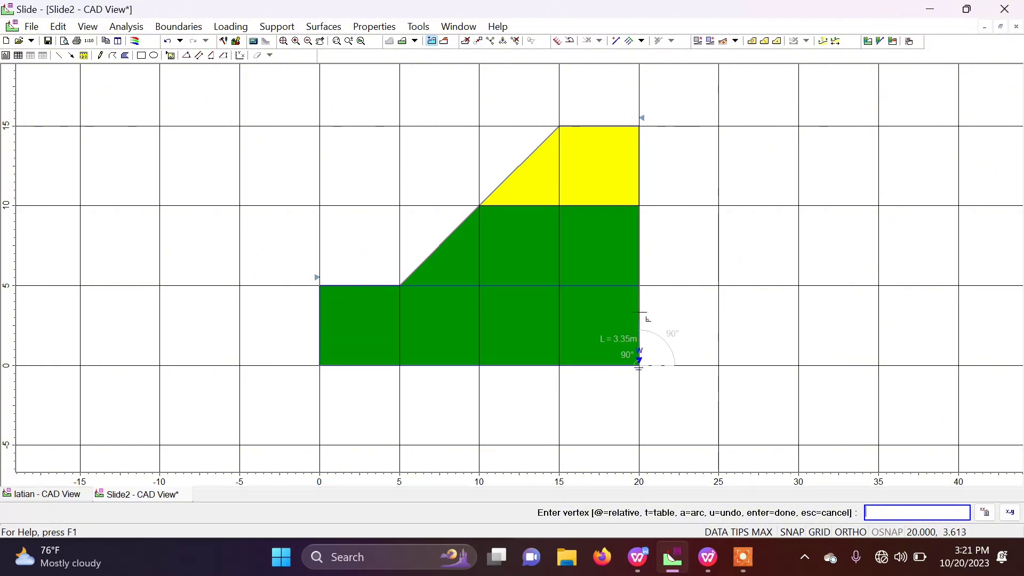
key("Return")
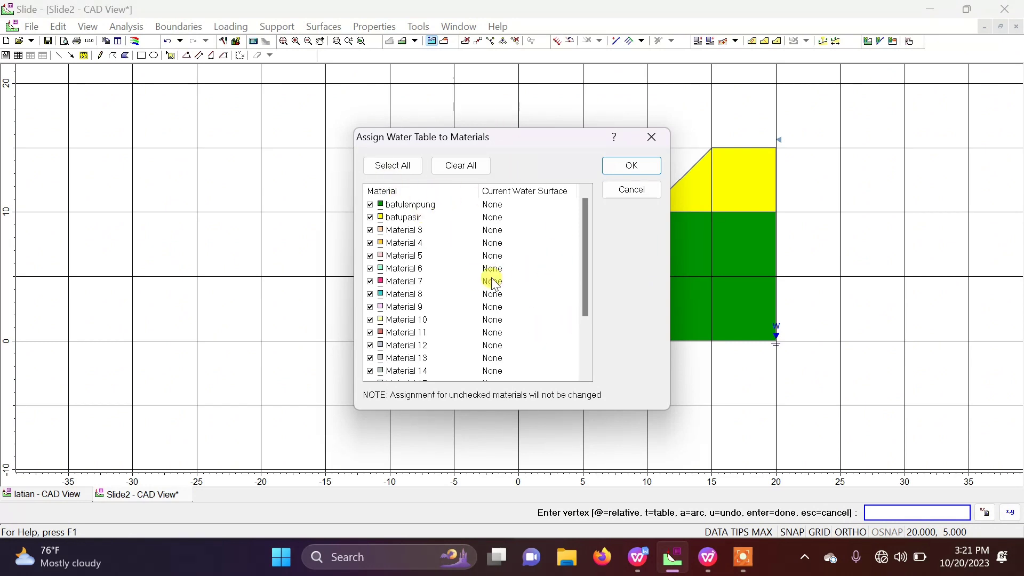
Clear the material selection for the water table and assign it to batulempung only
left_click(474, 163)
left_click_drag(483, 138, 245, 104)
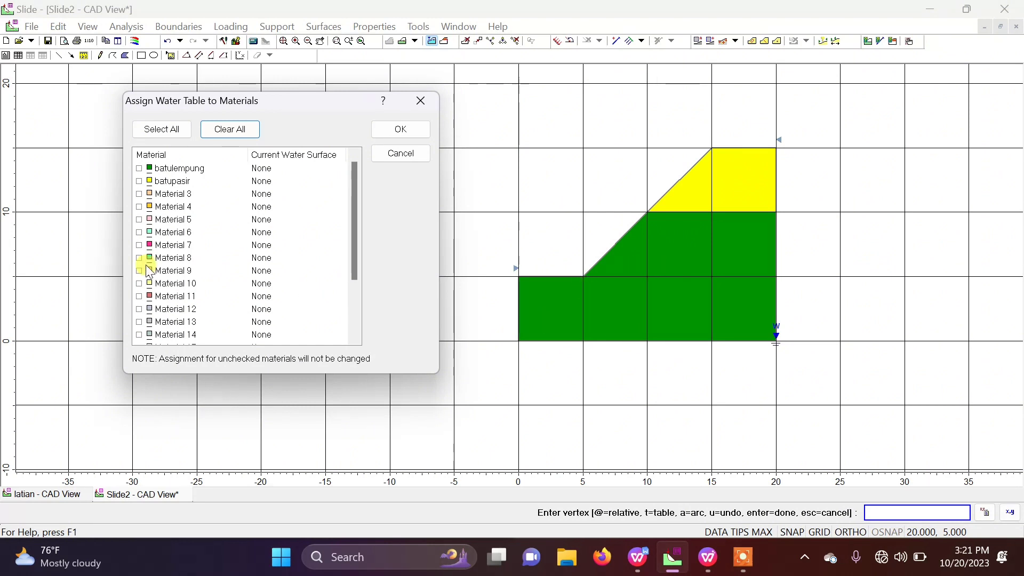
left_click(139, 169)
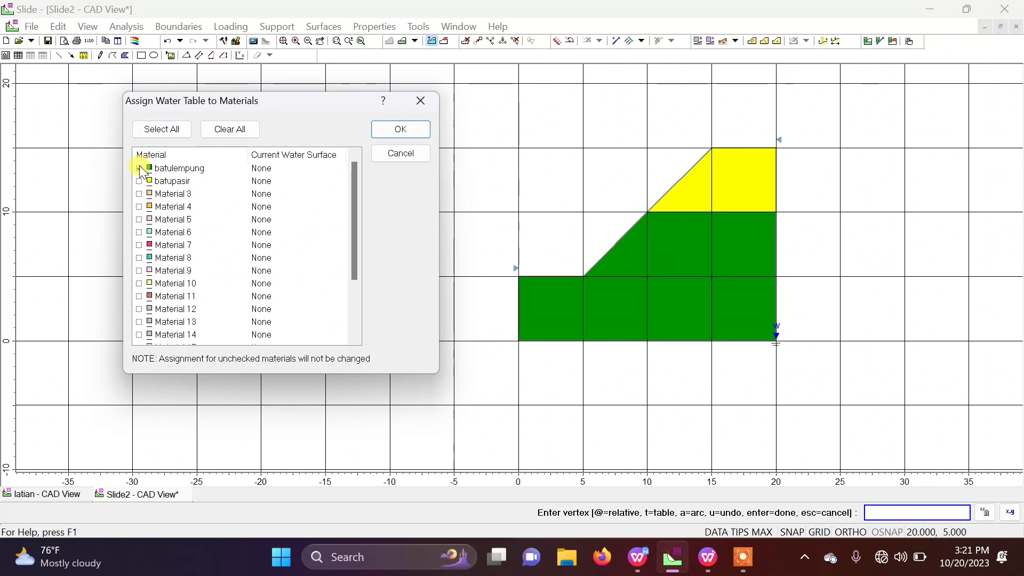
left_click(394, 129)
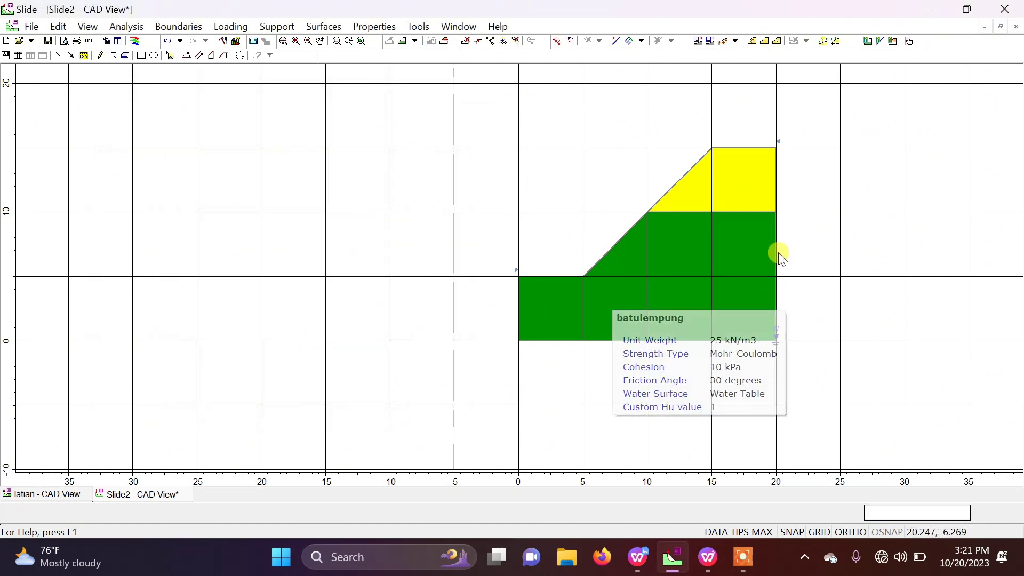
Save the model as Slide2 in the Documents folder and try to compute the slope stability analysis
scroll(849, 182, "up", 2)
scroll(846, 177, "down", 1)
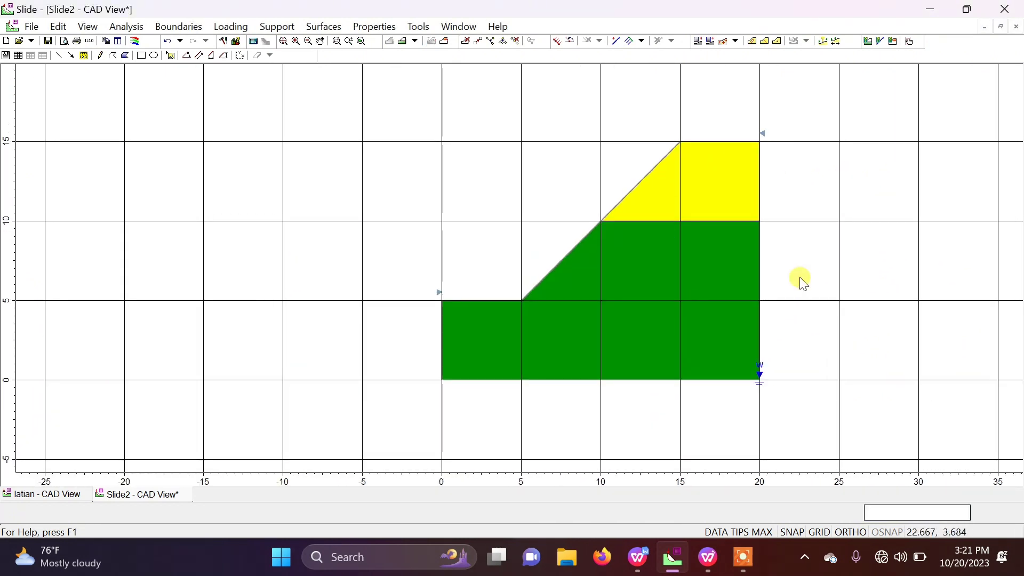
left_click(130, 29)
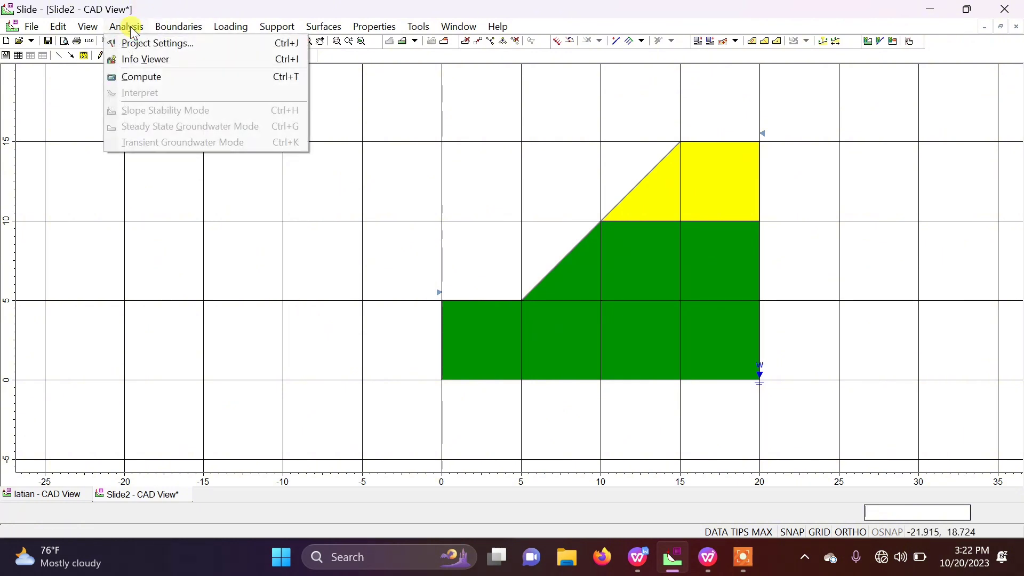
left_click(157, 84)
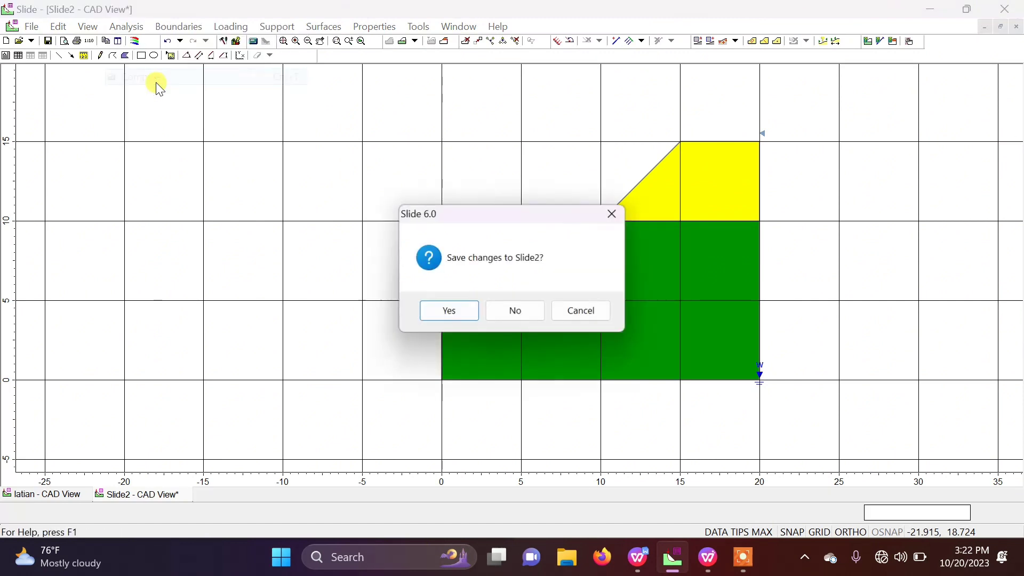
left_click(462, 314)
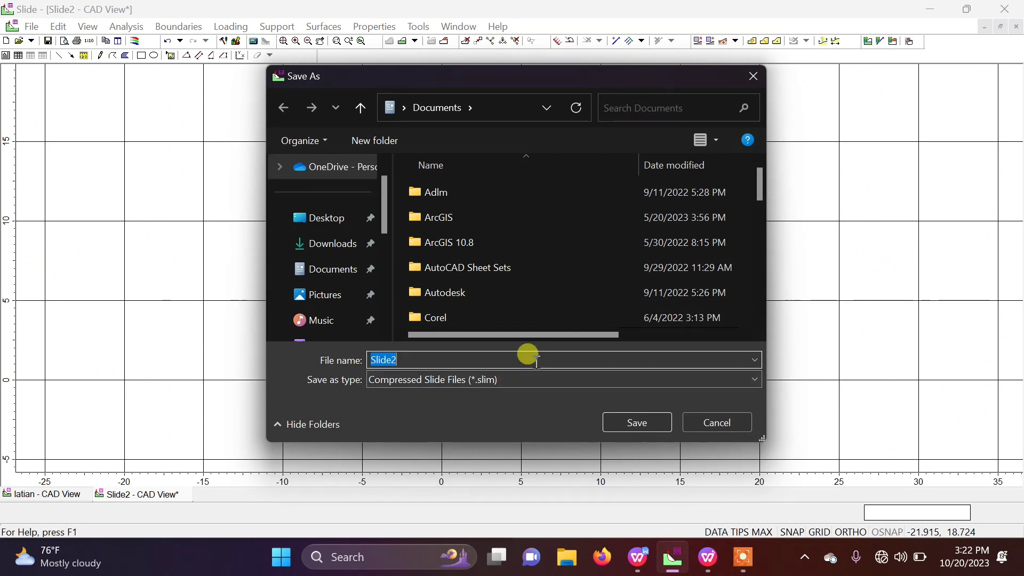
left_click(536, 363)
key("Return")
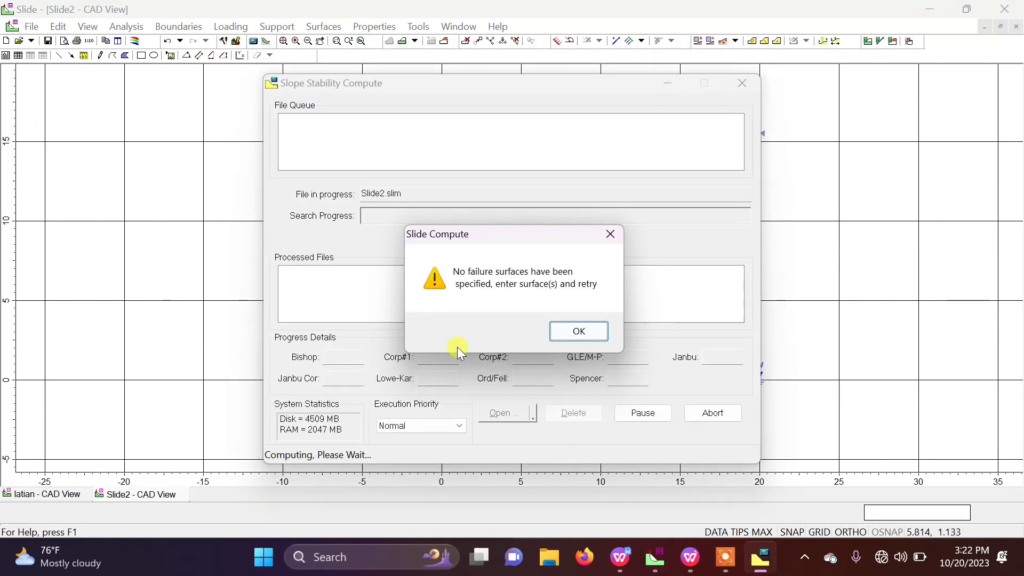
left_click(568, 334)
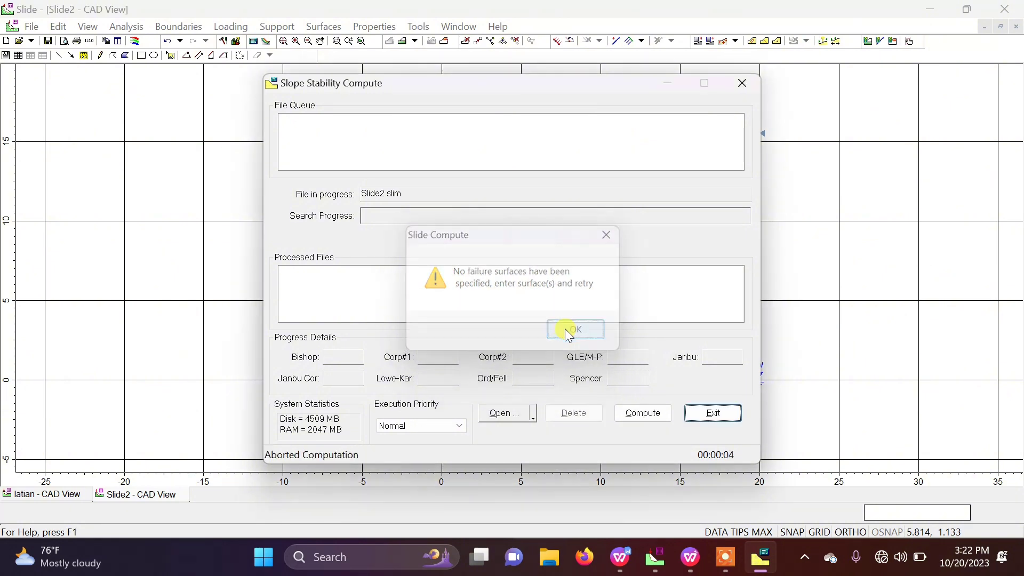
left_click(742, 86)
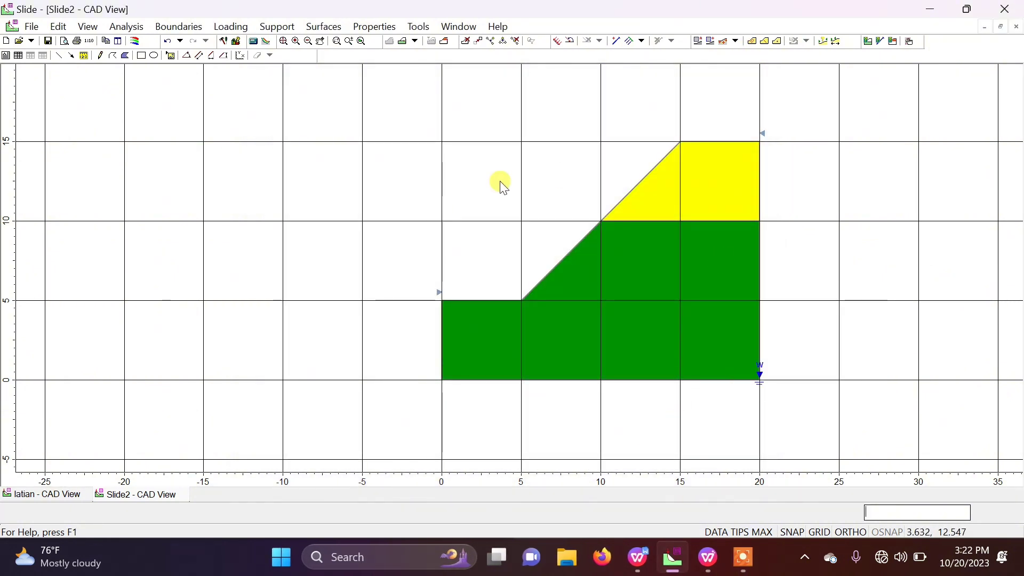
Add a slip-center grid above the slope with 20 intervals in both the X and Y directions
mouse_move(670, 181)
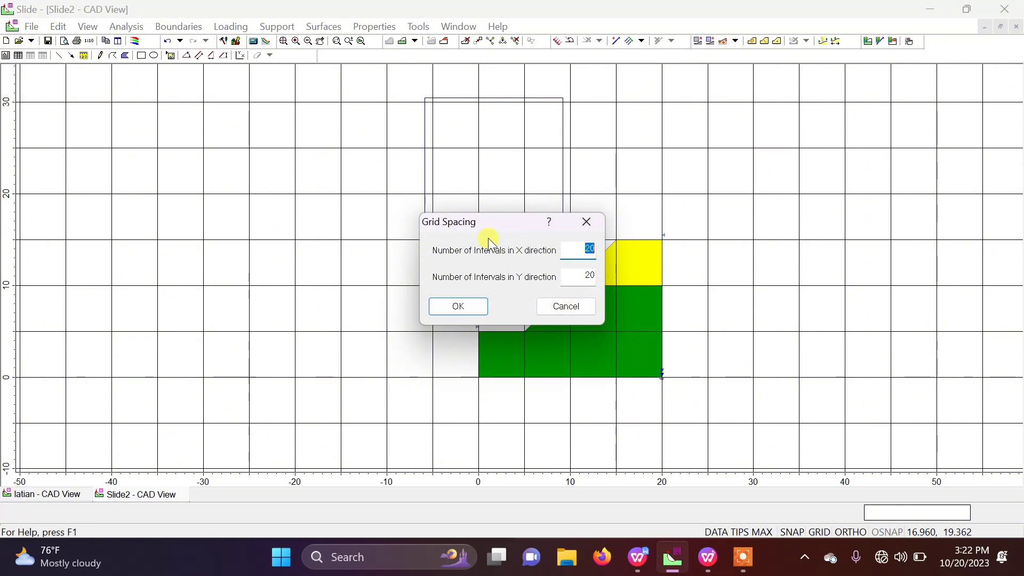
left_click_drag(477, 224, 309, 188)
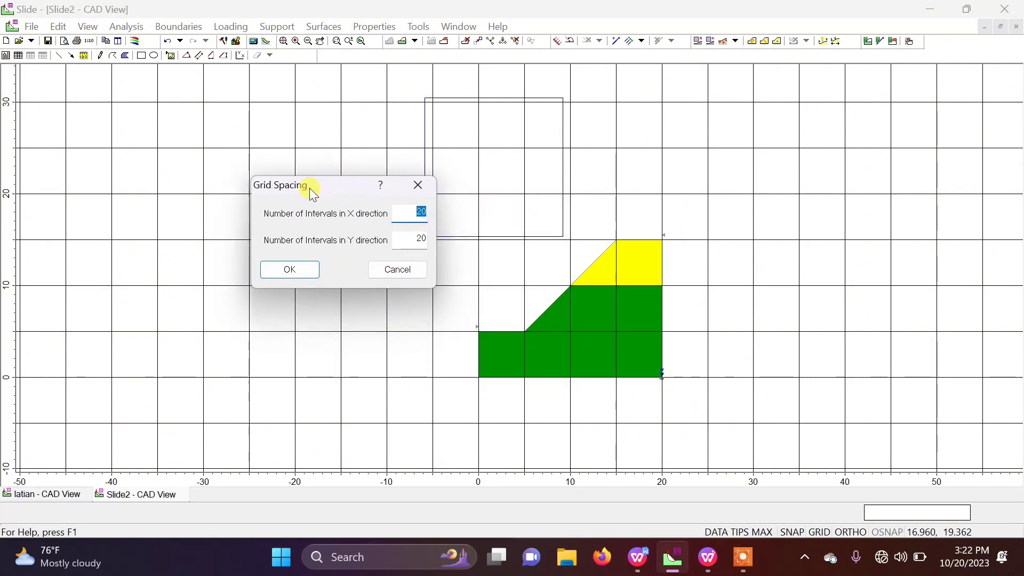
left_click(304, 266)
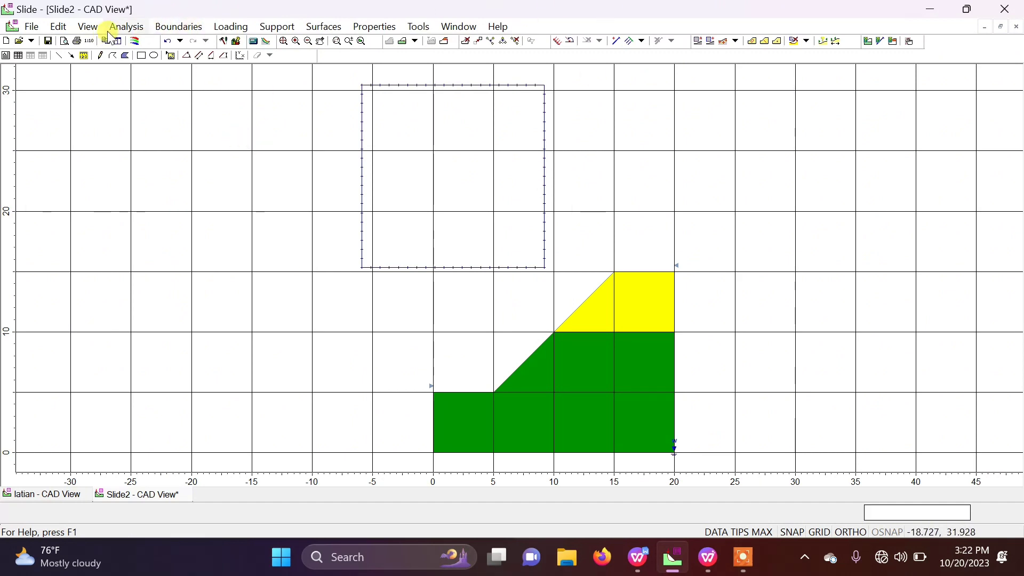
Compute the slope stability analysis and open its results in SlideInterpret
left_click(123, 26)
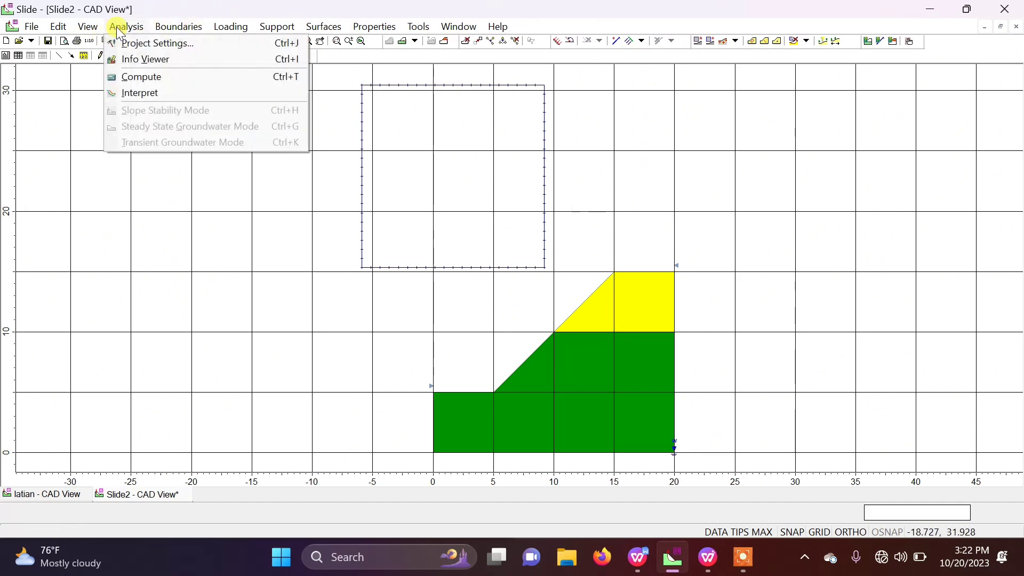
left_click(143, 78)
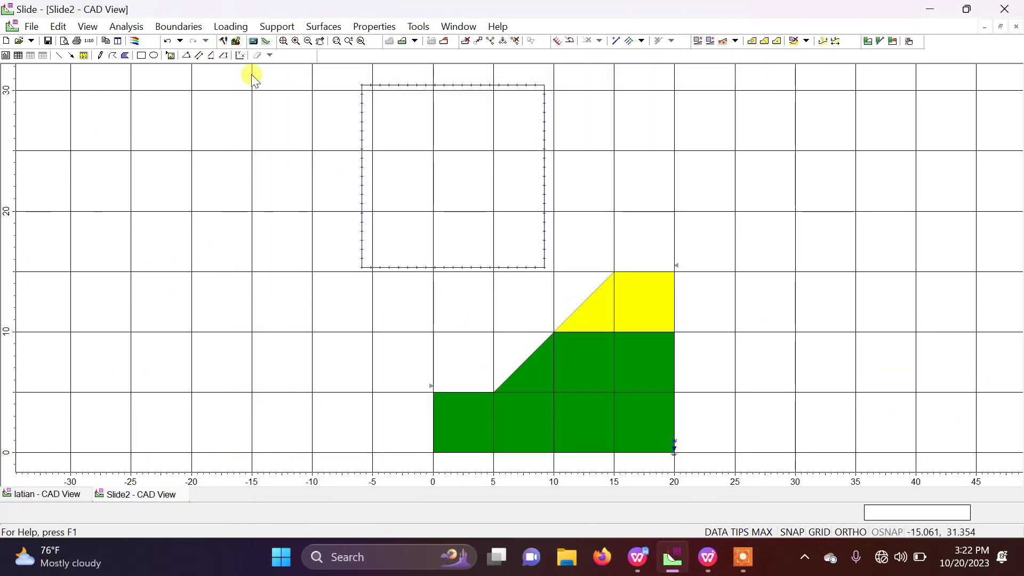
left_click(130, 28)
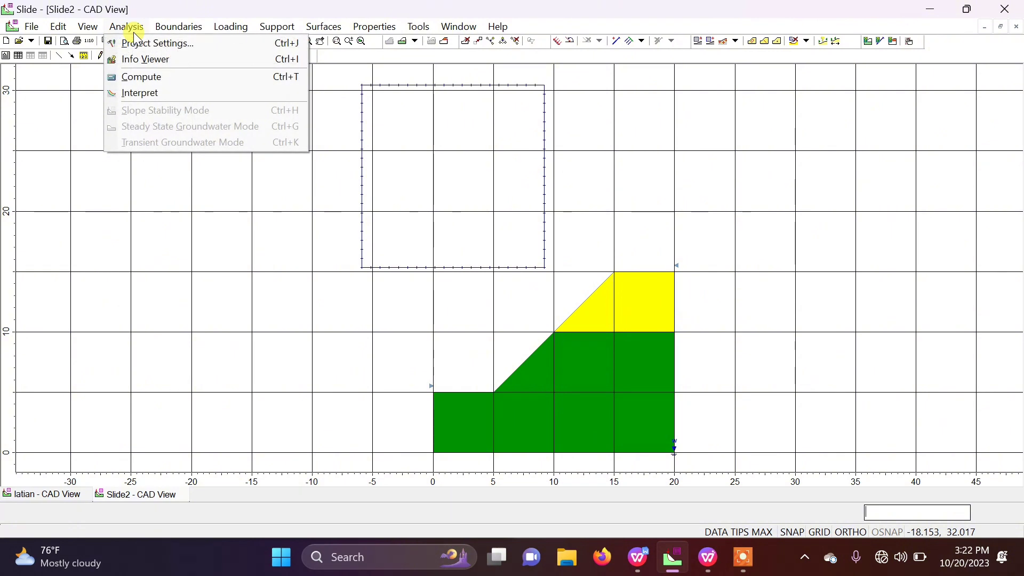
left_click(153, 97)
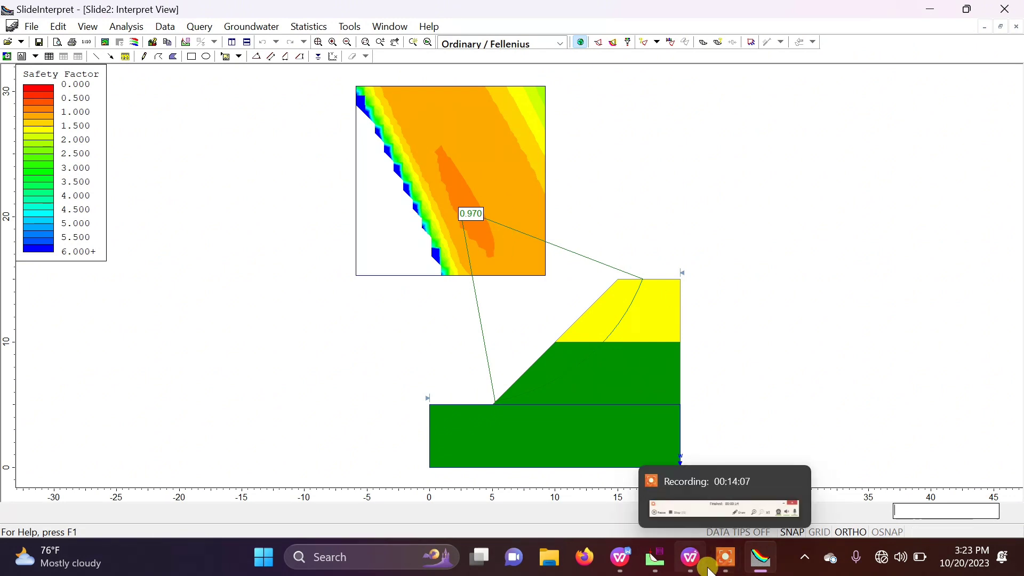
Consult the FK safety factor classification table in the WPS document, then switch back to SlideInterpret
left_click(690, 557)
scroll(347, 395, "down", 4)
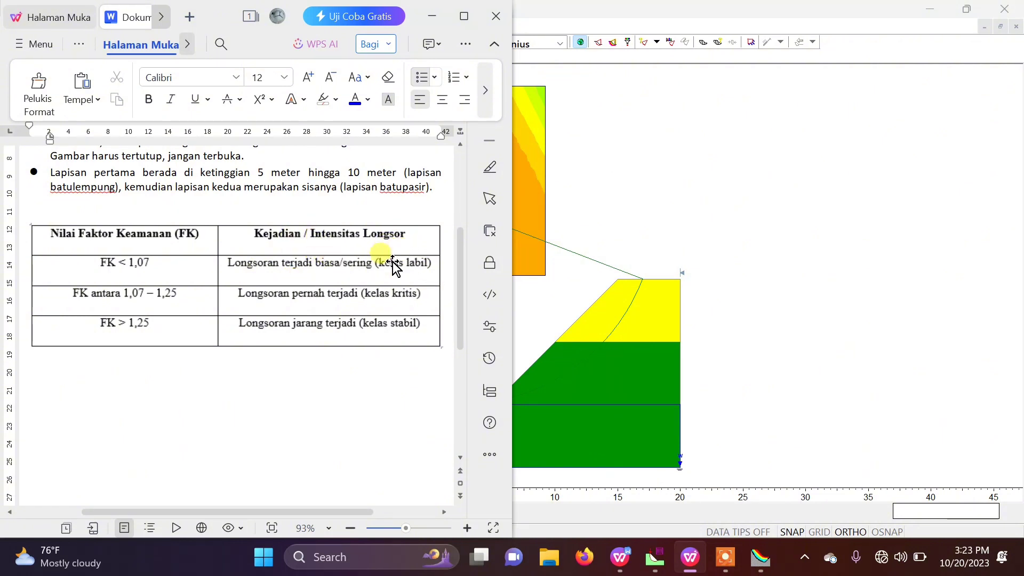
left_click(587, 216)
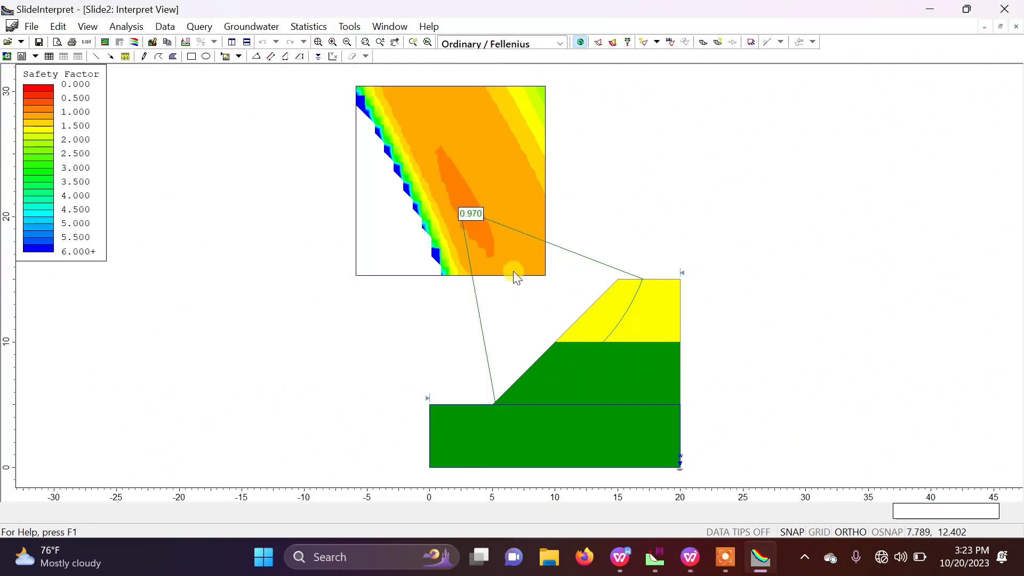
Compare the safety factor results of the Janbu simplified, Spencer and Ordinary / Fellenius methods, ending with Ordinary / Fellenius displayed
left_click(514, 43)
left_click(514, 42)
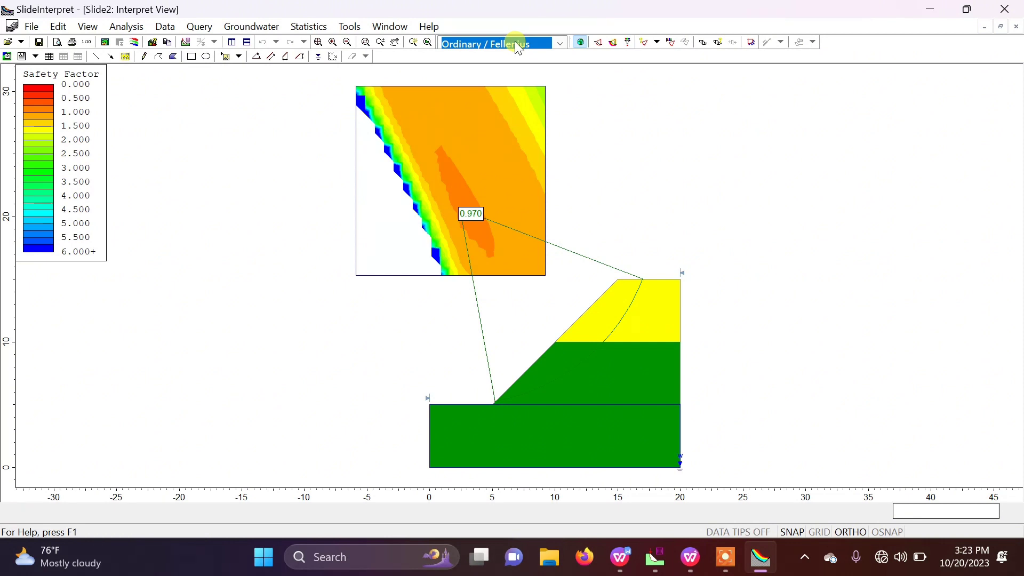
left_click(515, 42)
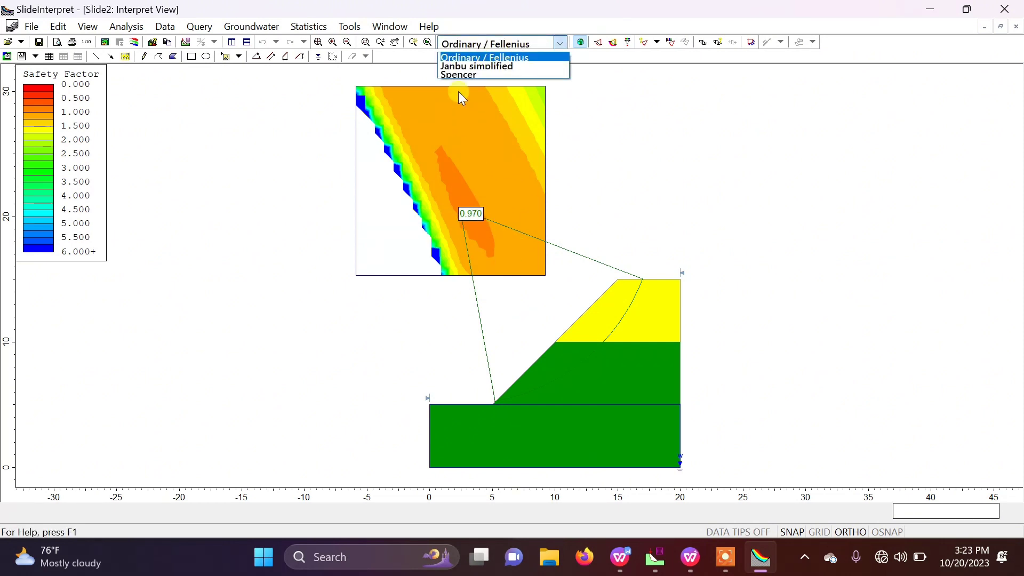
left_click(476, 65)
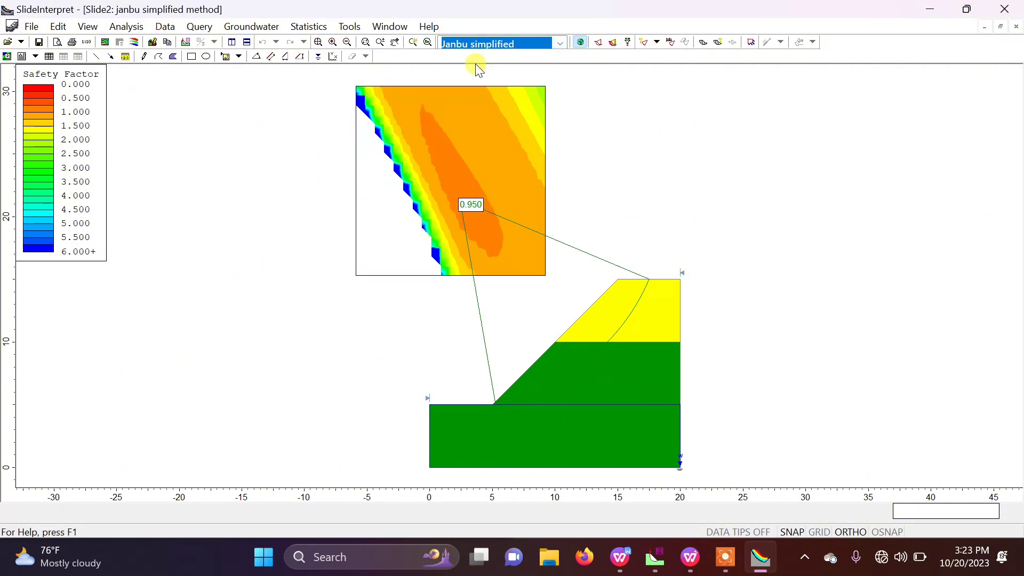
left_click(478, 44)
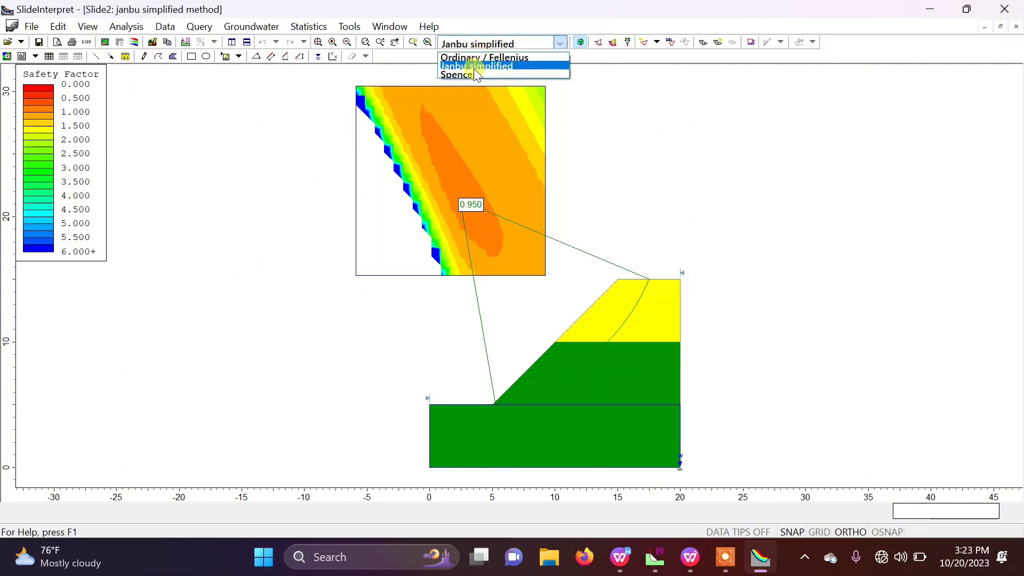
left_click(473, 72)
left_click(484, 41)
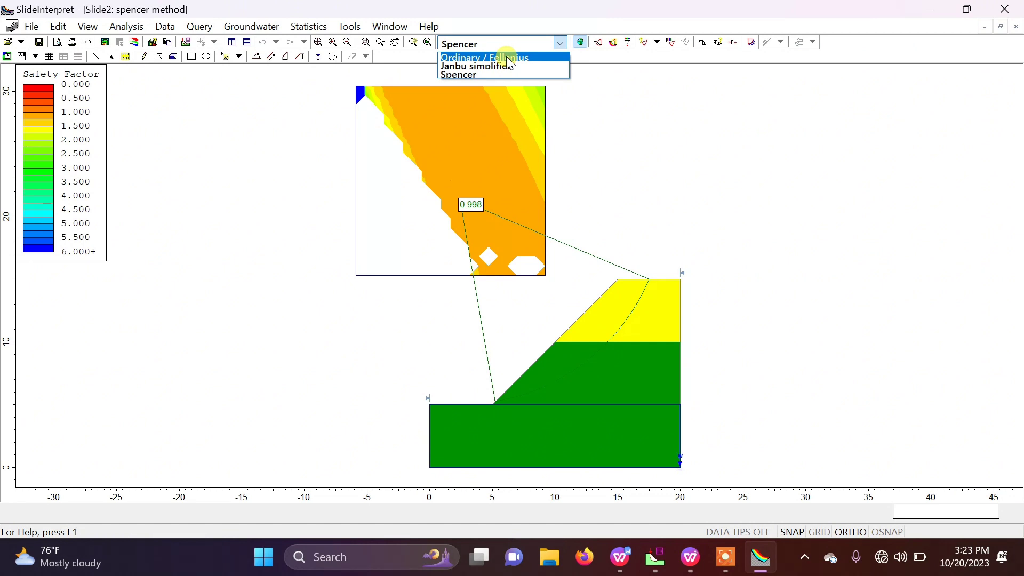
left_click(508, 57)
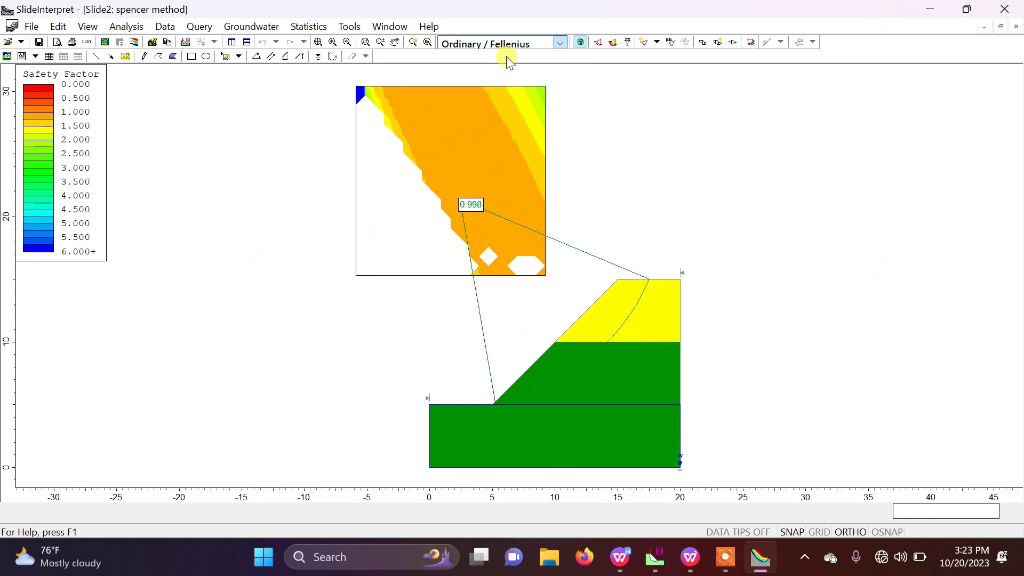
left_click(482, 39)
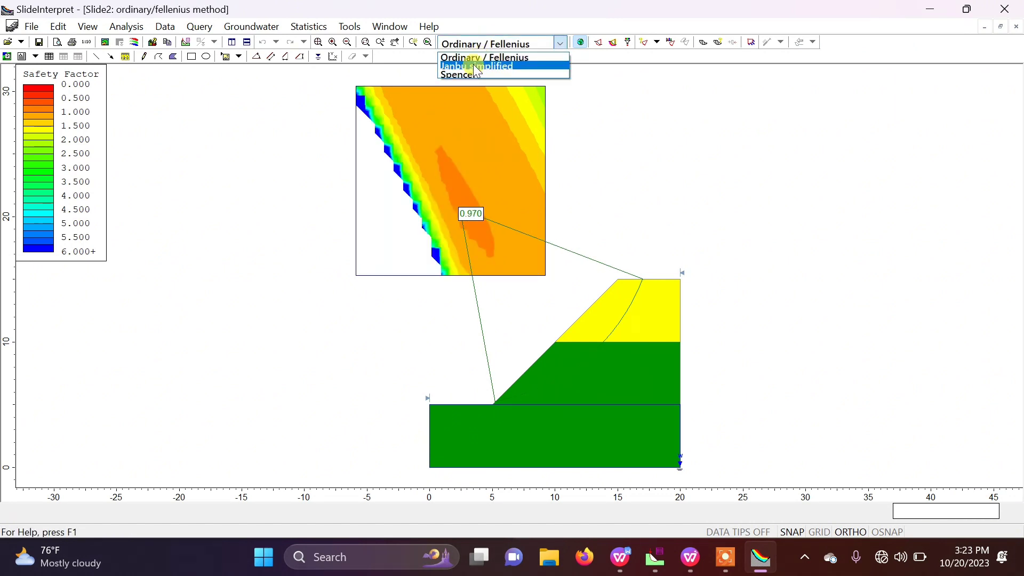
left_click(472, 66)
left_click(487, 44)
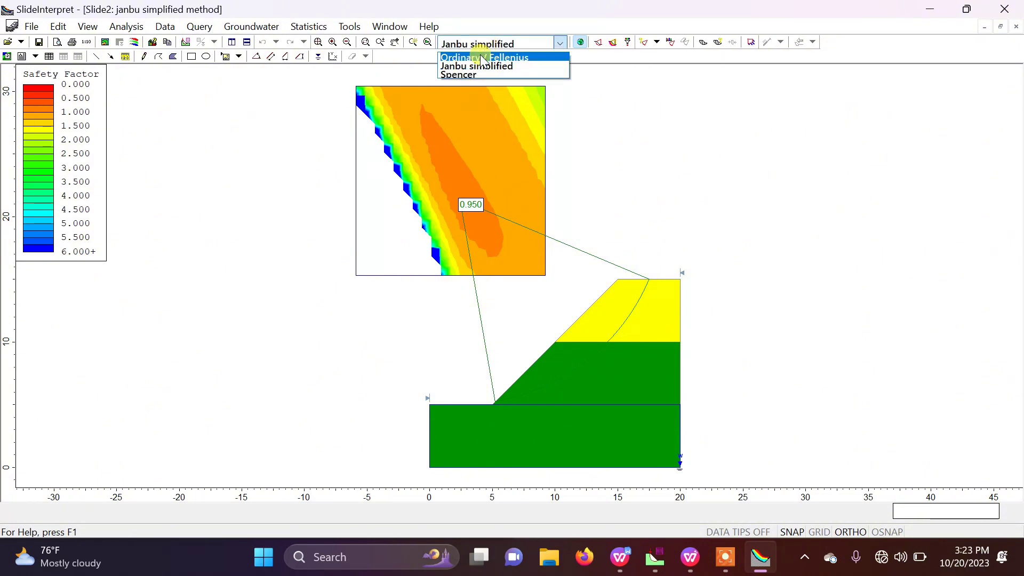
left_click(485, 58)
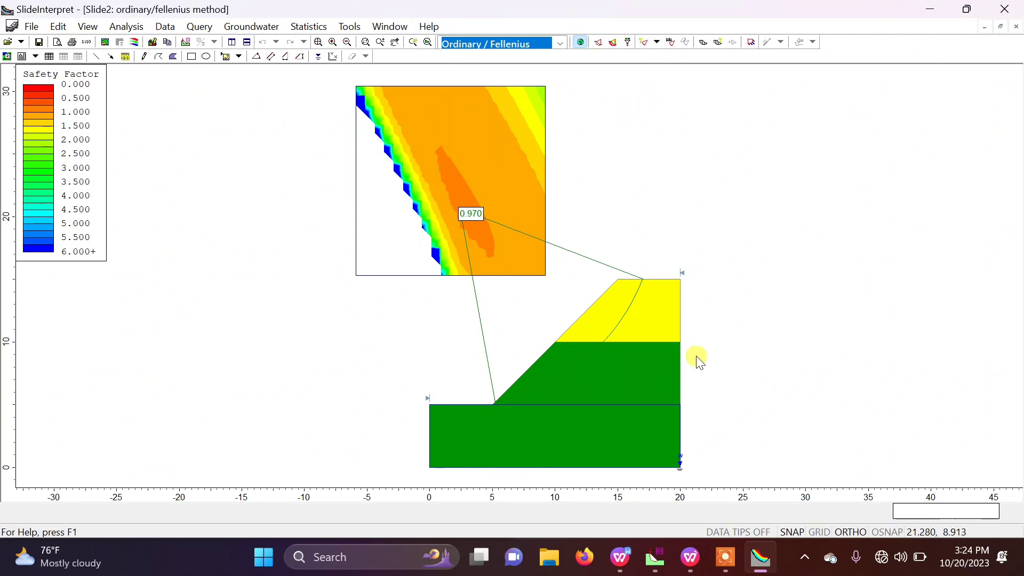
Examine the slices of the critical slip surface and the full set of slip surfaces, hiding each overlay after viewing
left_click(704, 42)
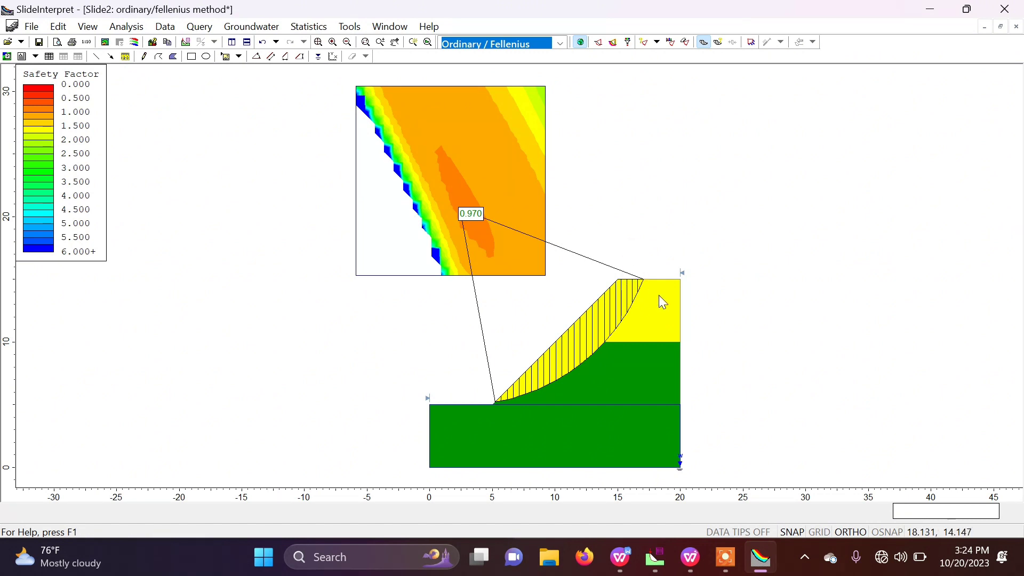
left_click(603, 293)
left_click(703, 42)
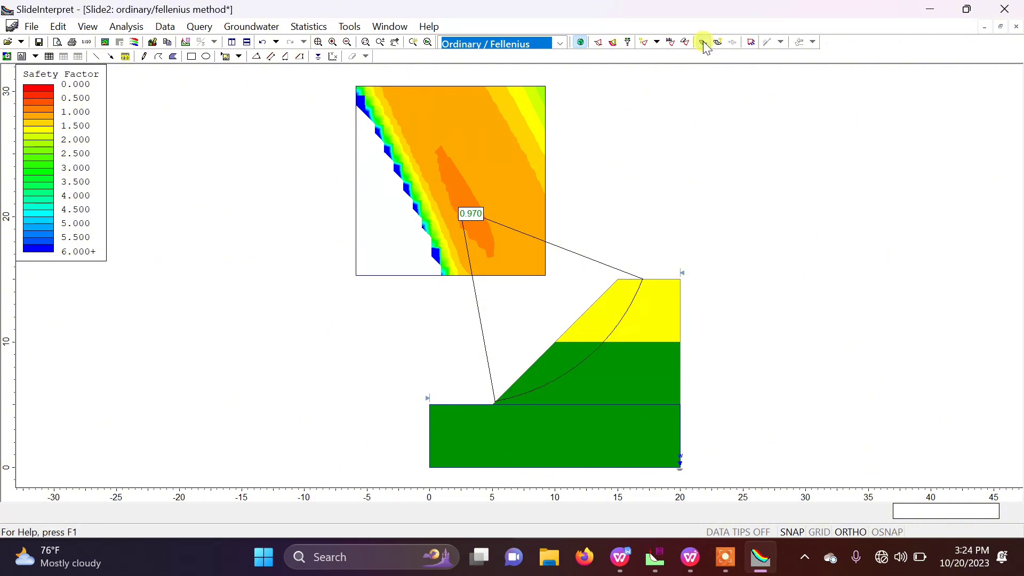
left_click(614, 45)
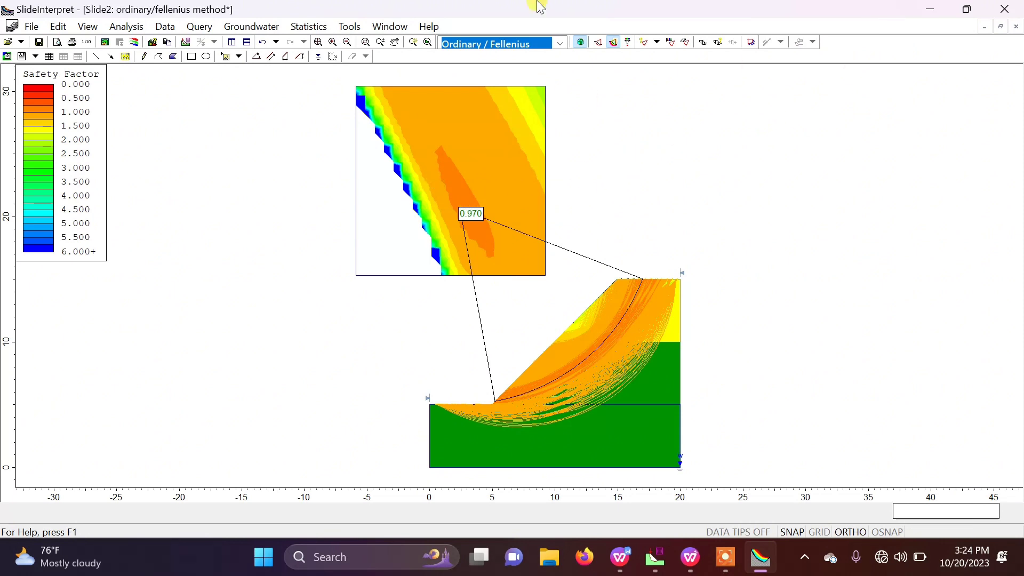
left_click(614, 42)
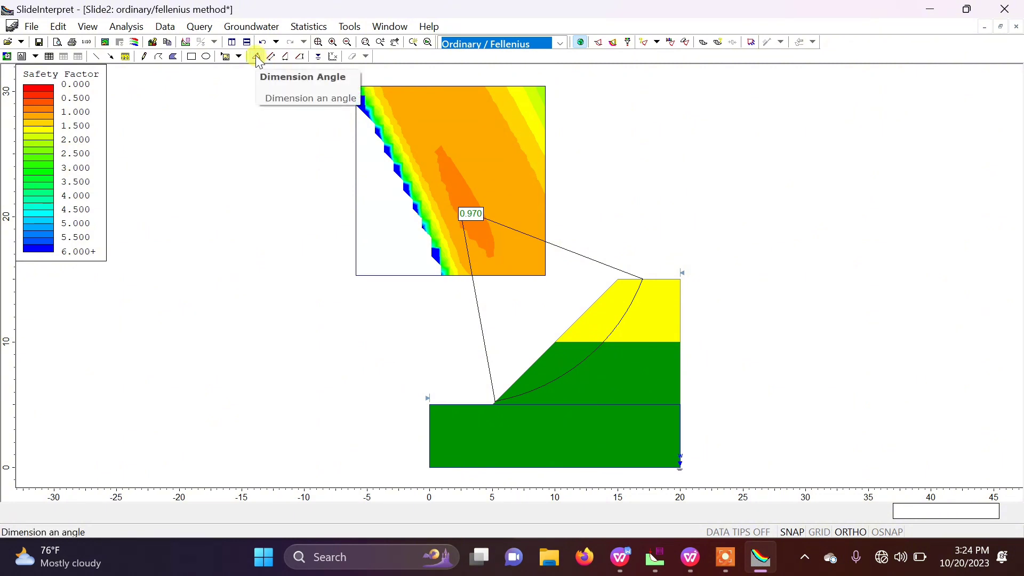
Dimension the full height of the slope's right edge from crest to base, placing the dimension line just outside the model
scroll(554, 362, "up", 2)
scroll(555, 362, "down", 2)
scroll(554, 362, "up", 2)
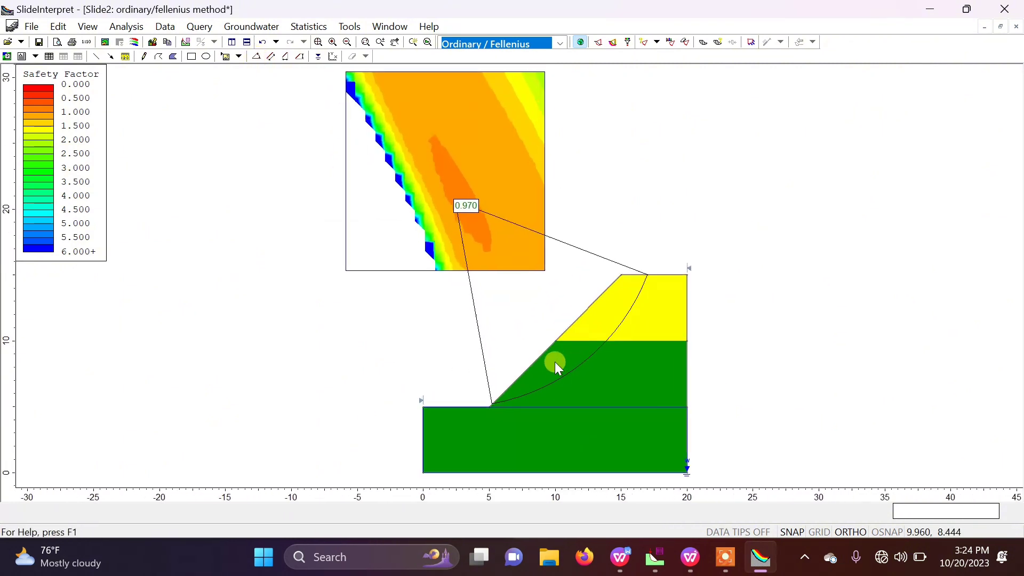
left_click(270, 58)
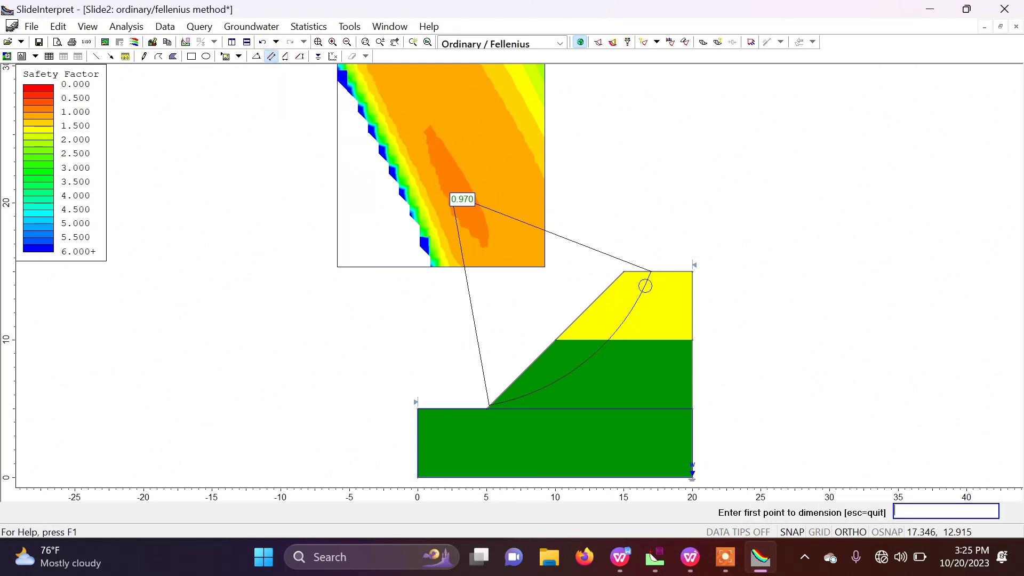
left_click(693, 271)
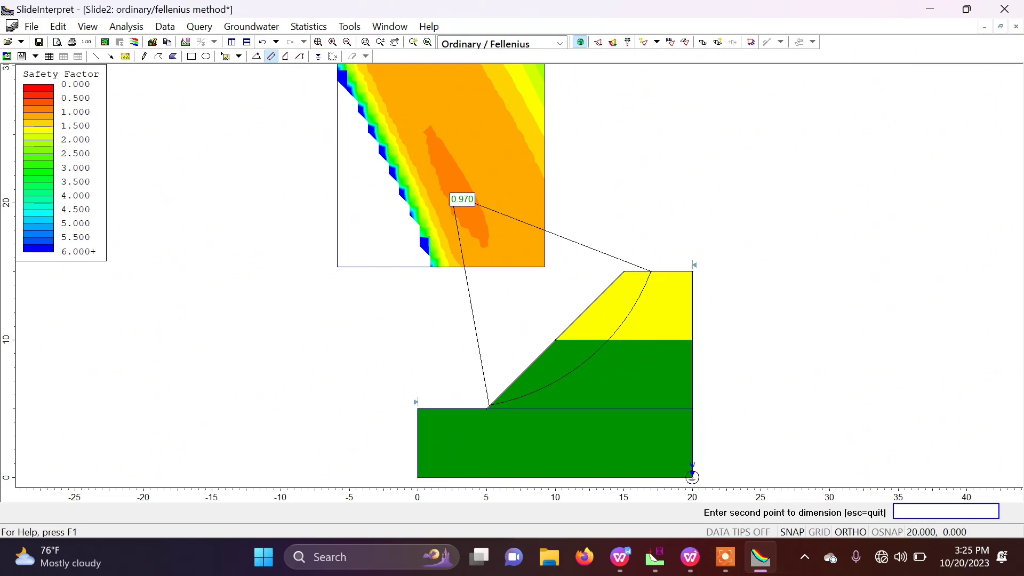
left_click(692, 477)
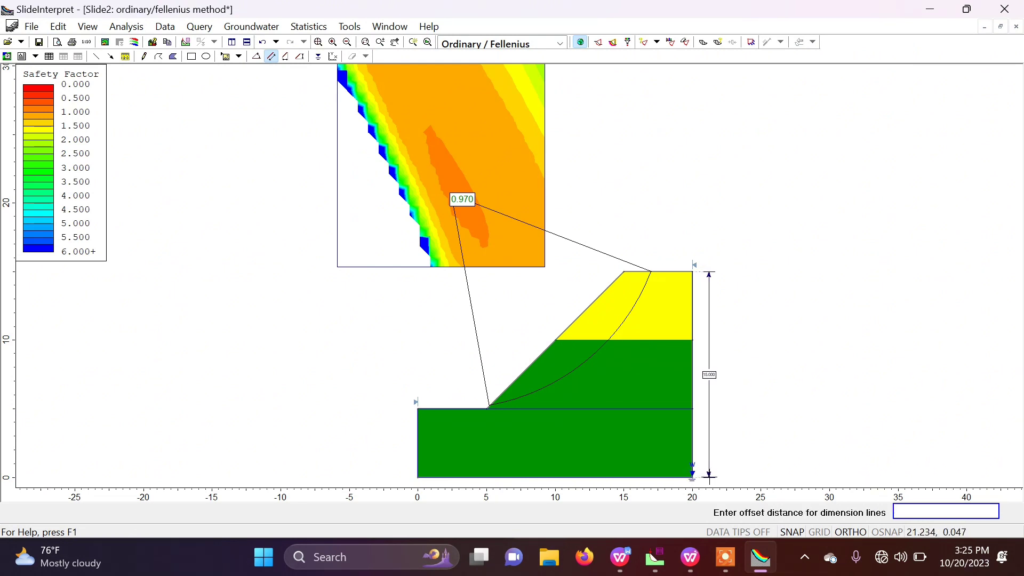
left_click(709, 477)
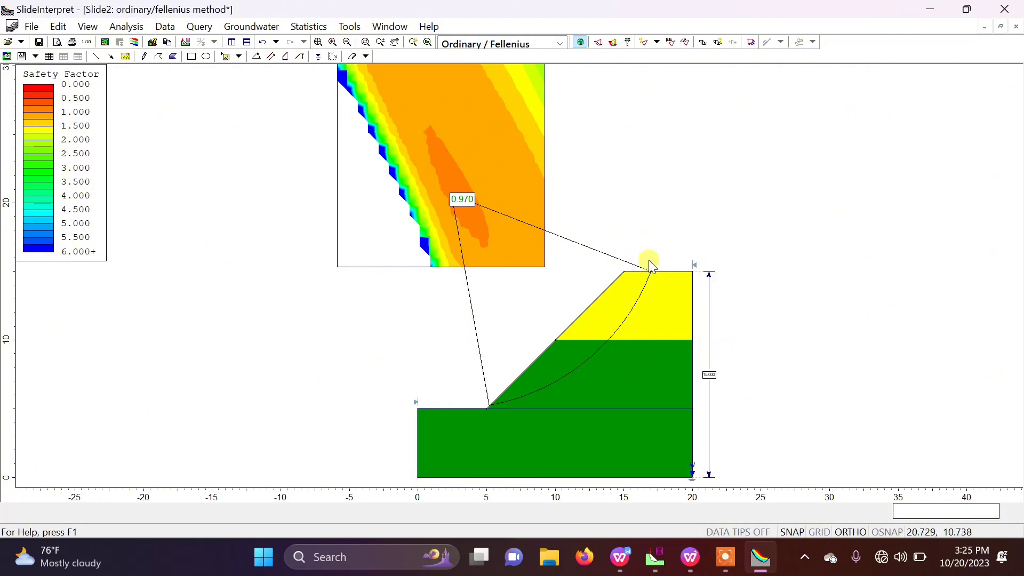
Add an angle dimension at the slope toe between the horizontal layer boundary and the slope face
left_click(256, 57)
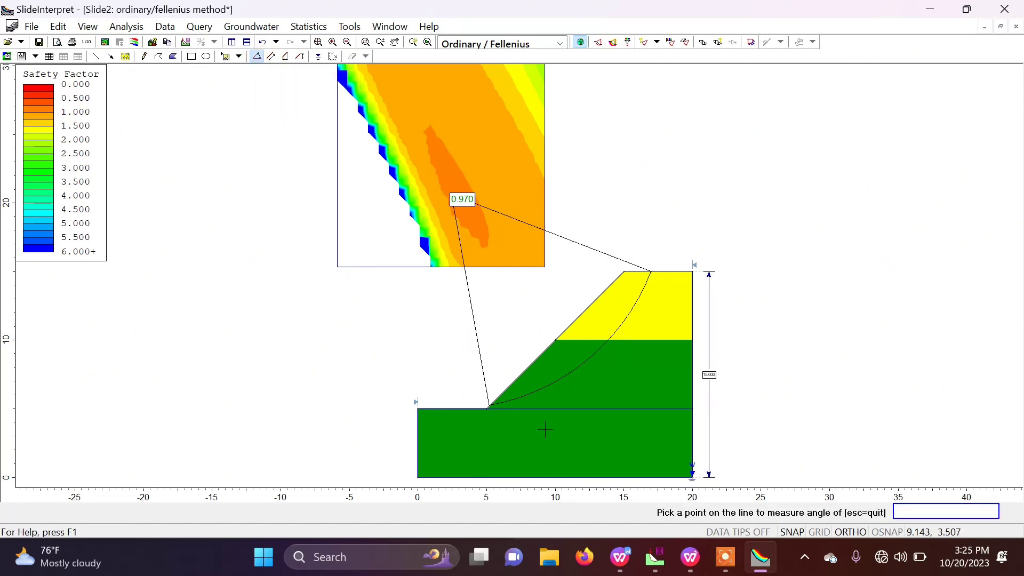
left_click(565, 408)
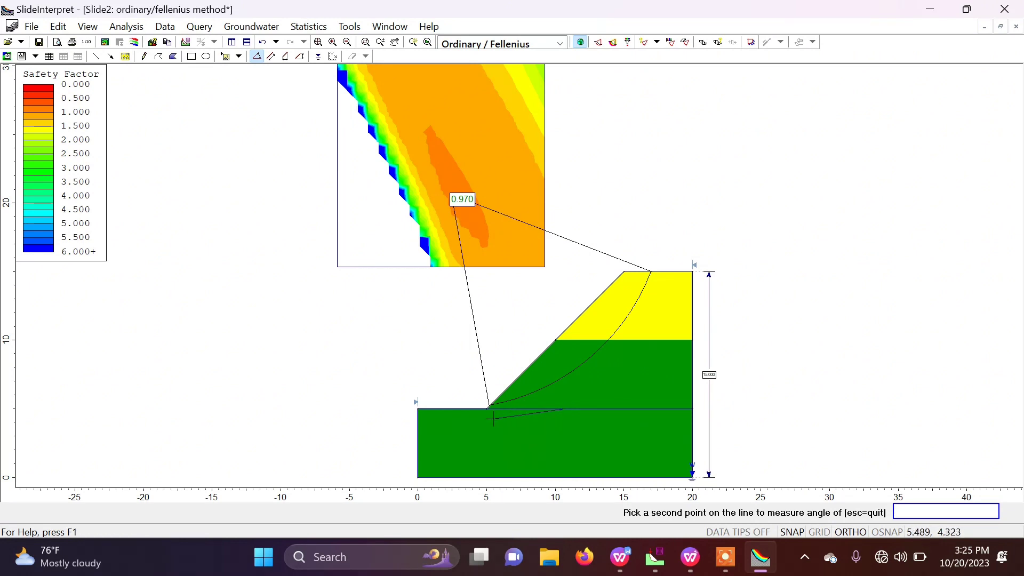
left_click(486, 408)
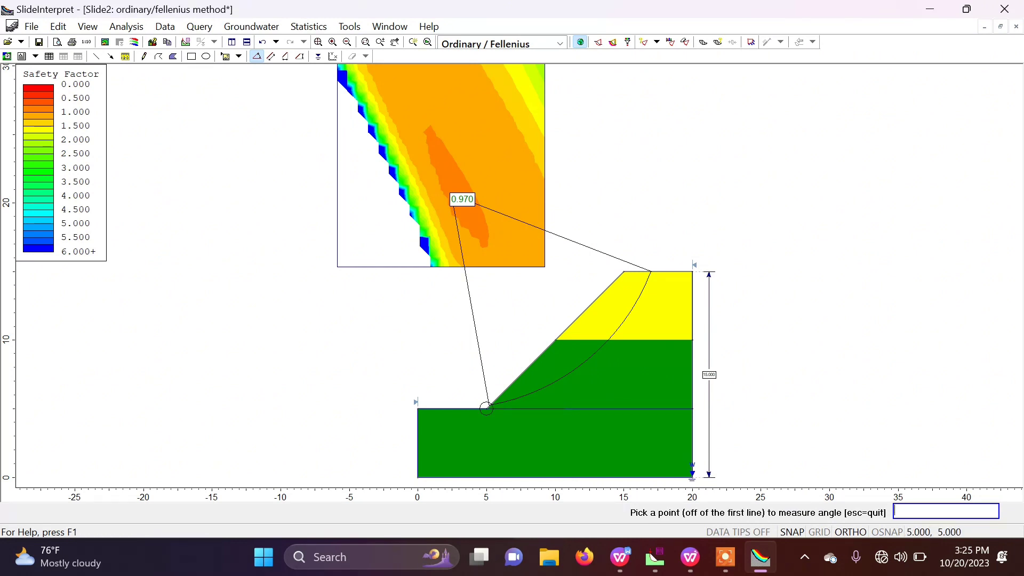
left_click(532, 357)
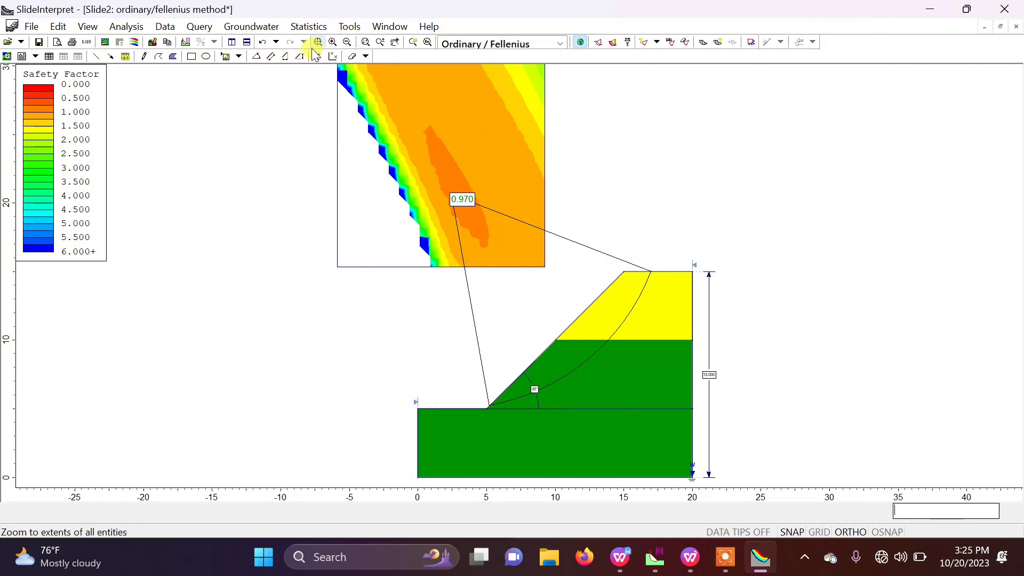
Dimension the full width of the model's base, placing the dimension line just below it
left_click(271, 56)
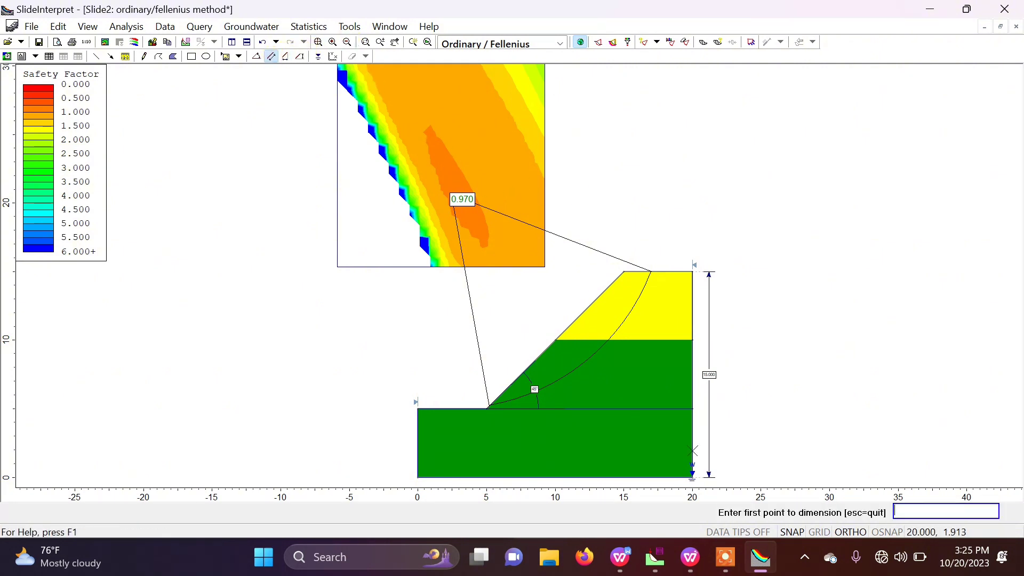
left_click(692, 477)
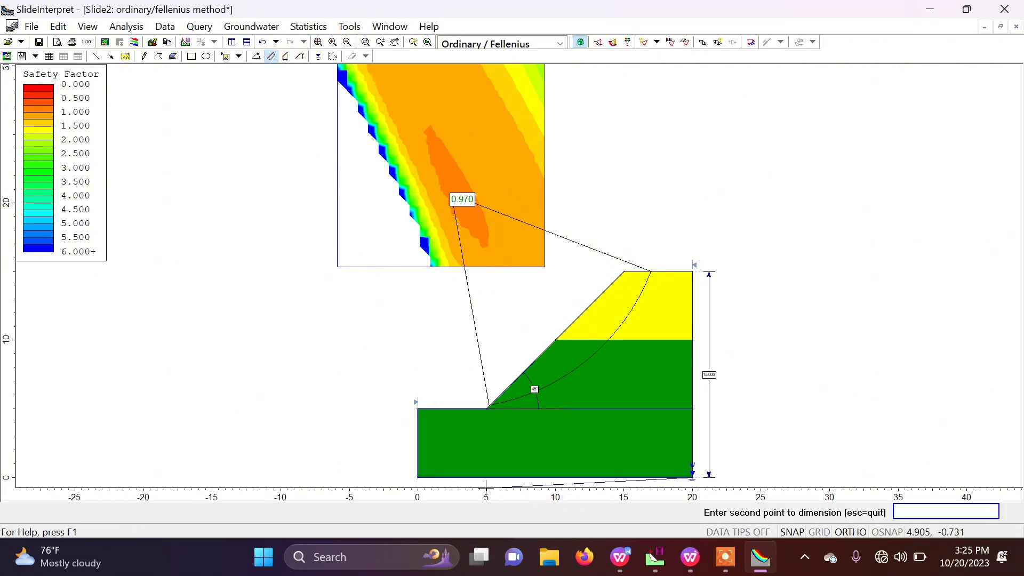
left_click(417, 477)
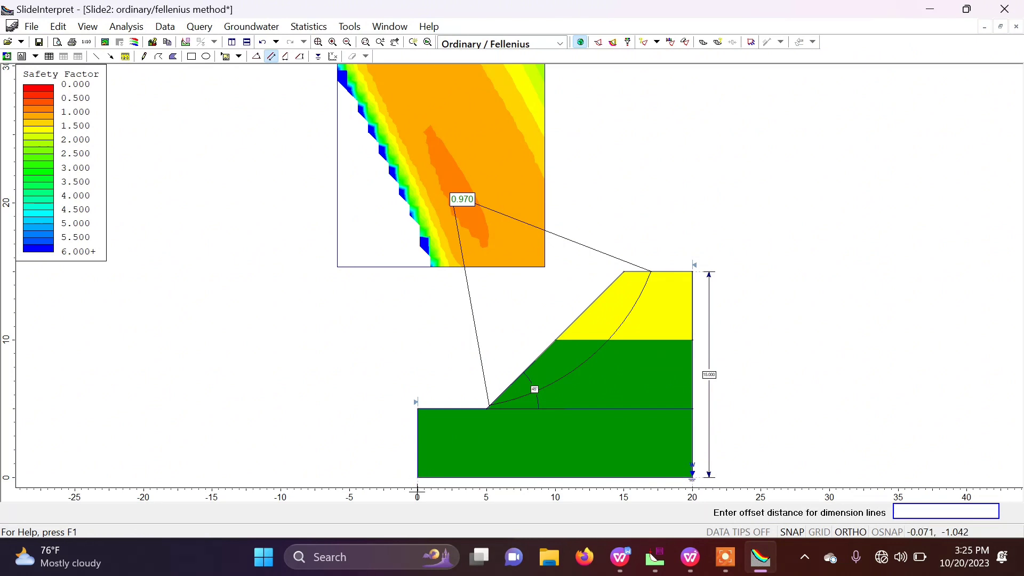
left_click(416, 483)
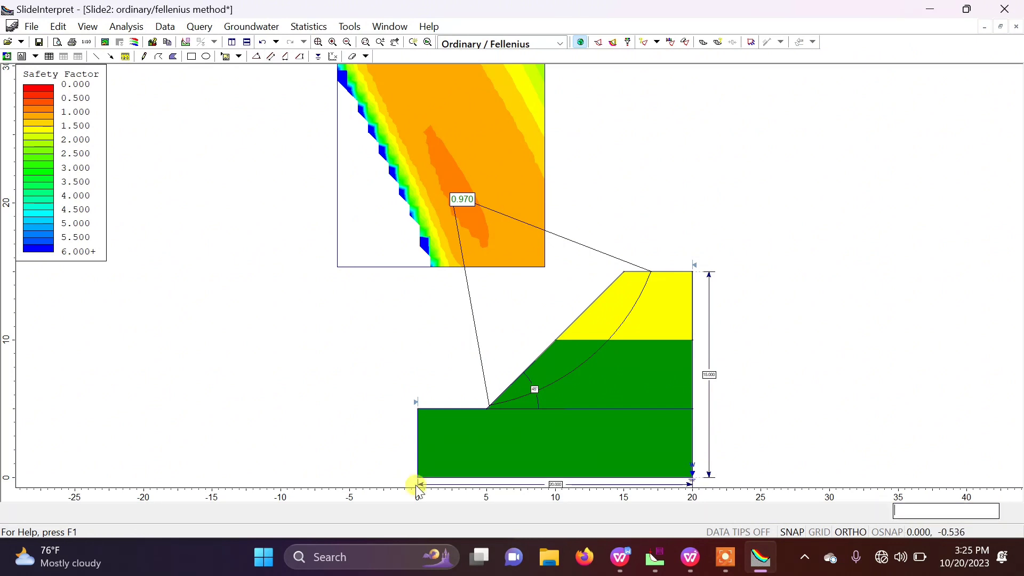
Dimension the height of the model's left edge, placing the dimension line just outside it
left_click(275, 54)
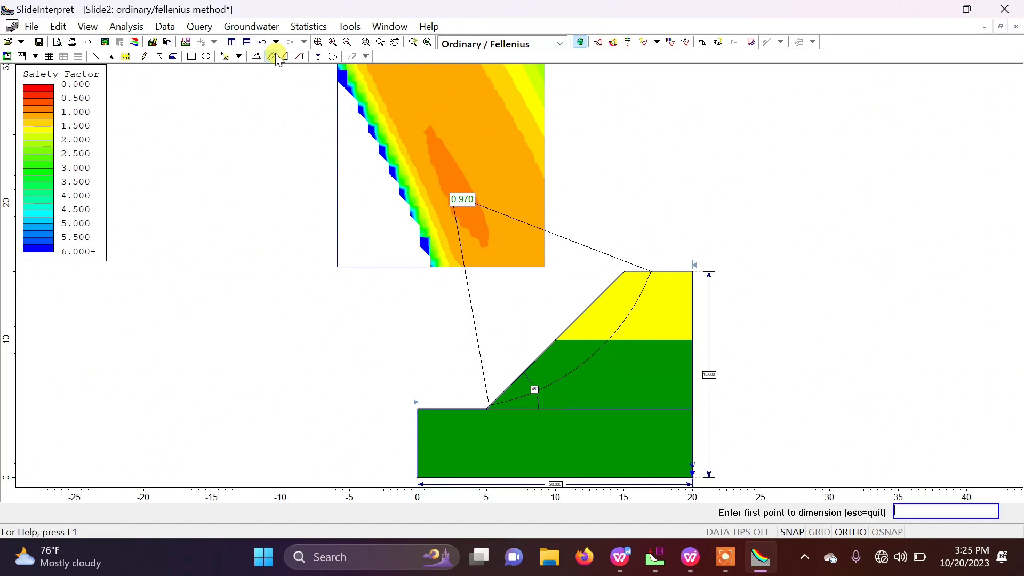
left_click(417, 477)
left_click(417, 409)
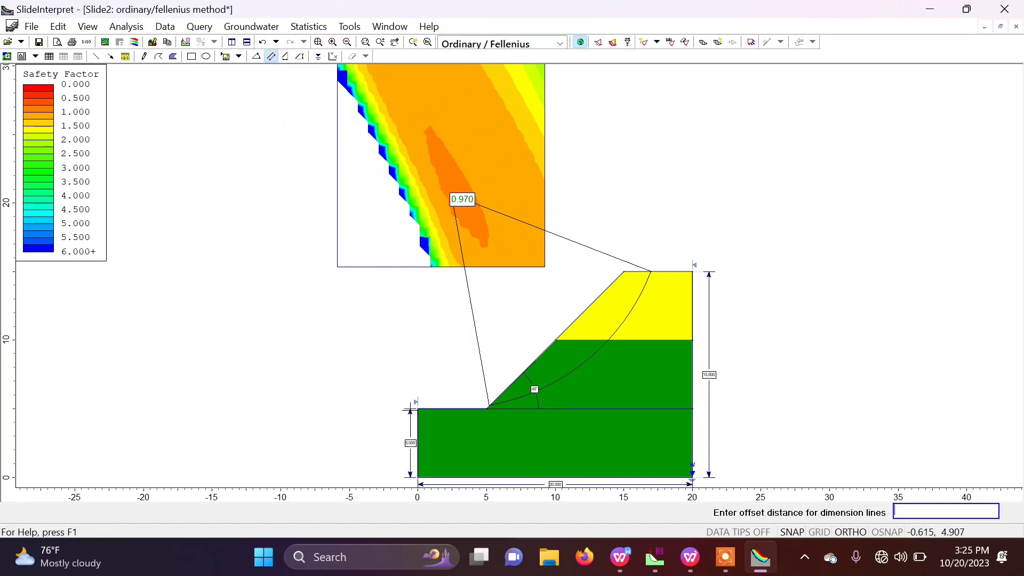
left_click(407, 411)
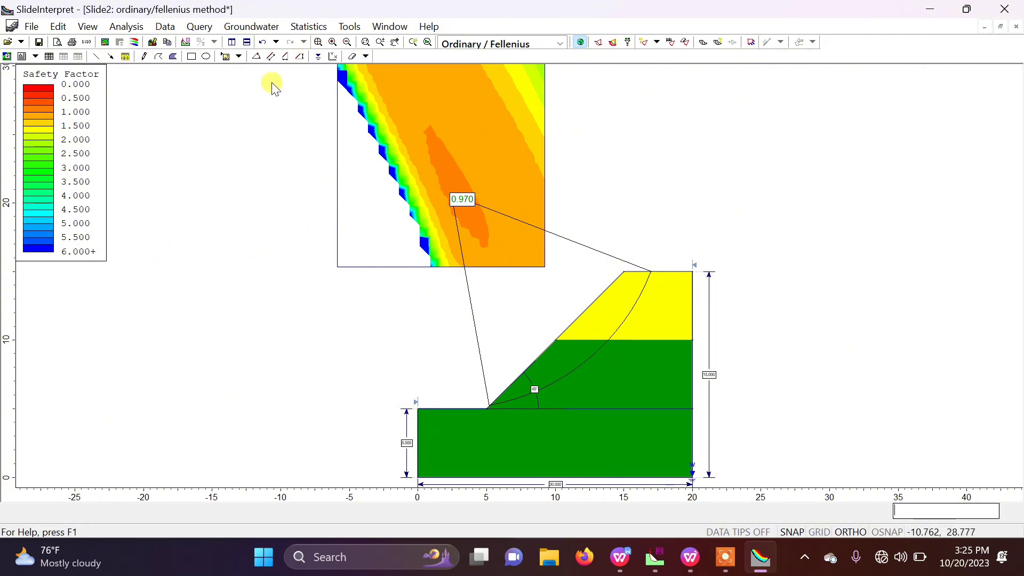
Dimension the horizontal bench from the model's upper-left corner to the slope toe, placing the dimension line just above it
left_click(272, 57)
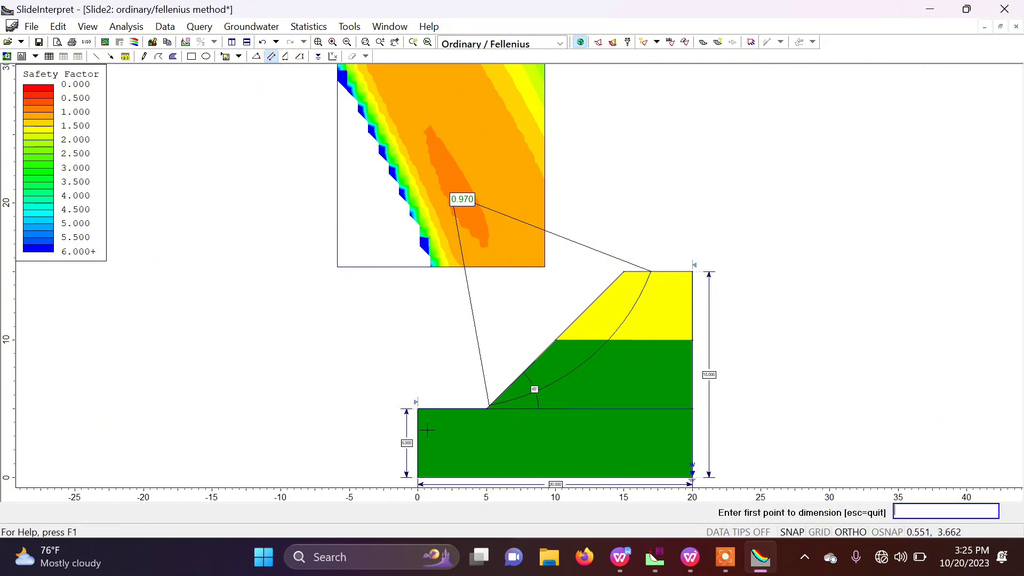
left_click(417, 409)
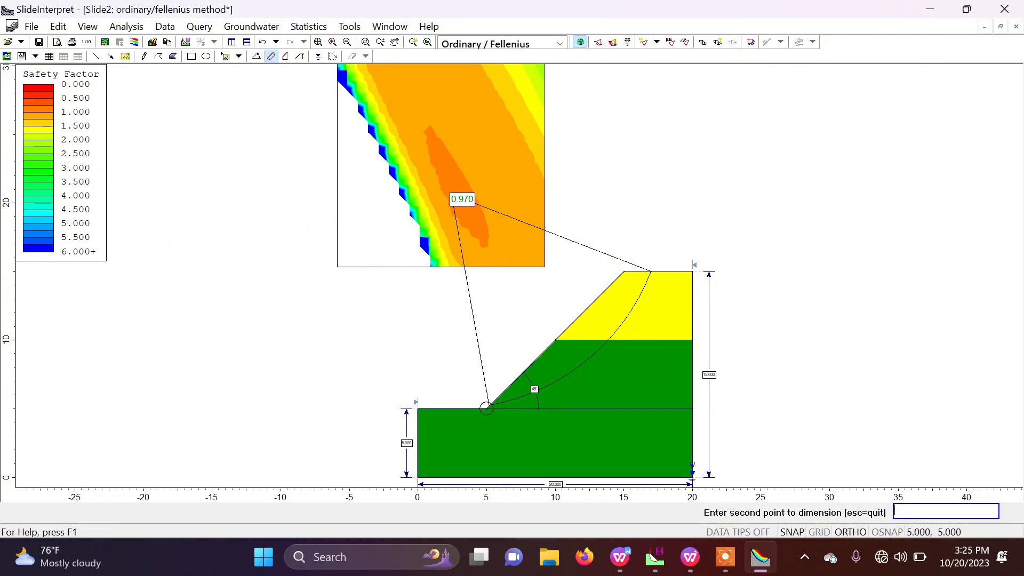
left_click(486, 408)
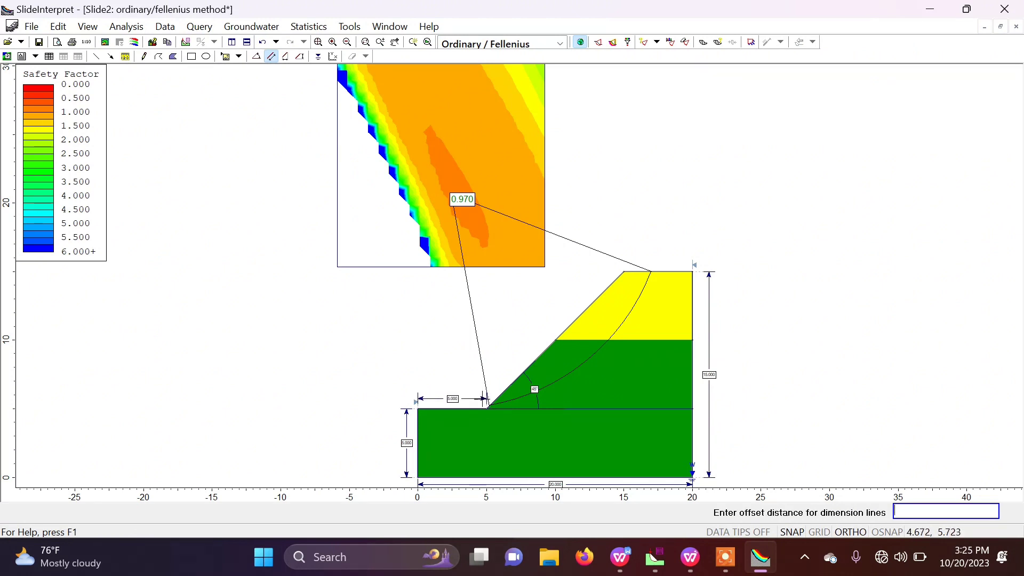
left_click(482, 403)
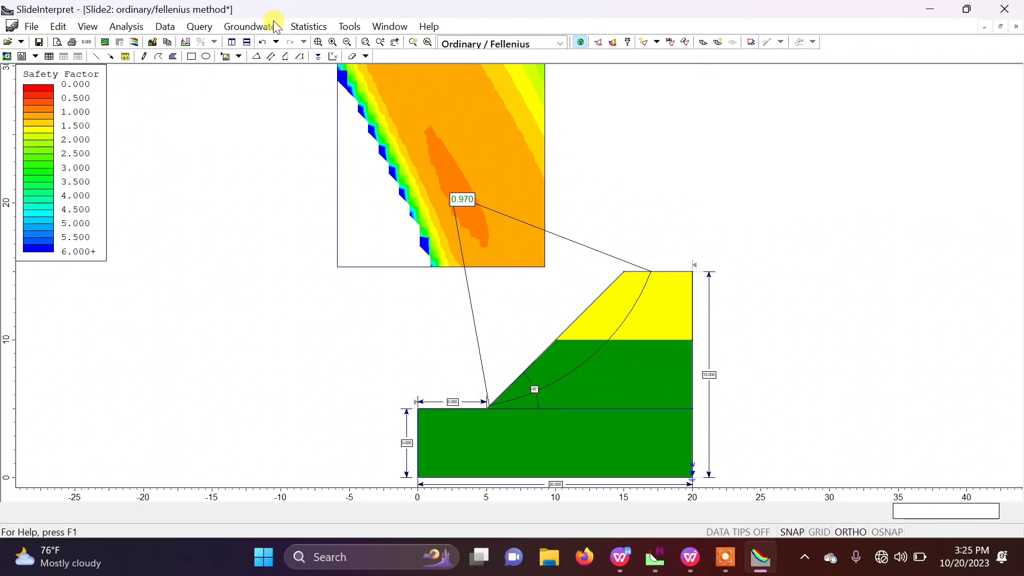
left_click(271, 56)
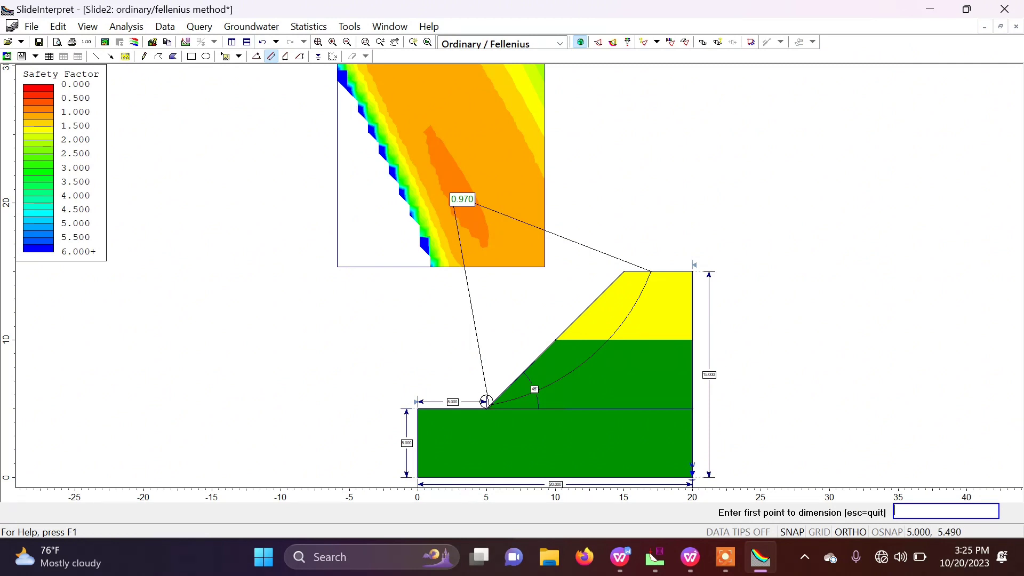
left_click(486, 408)
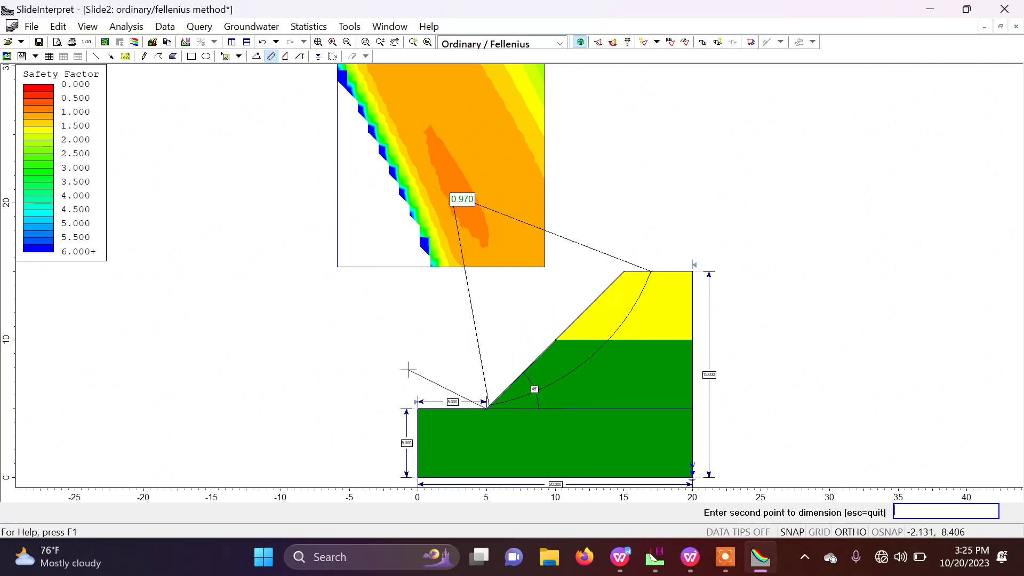
key("Escape")
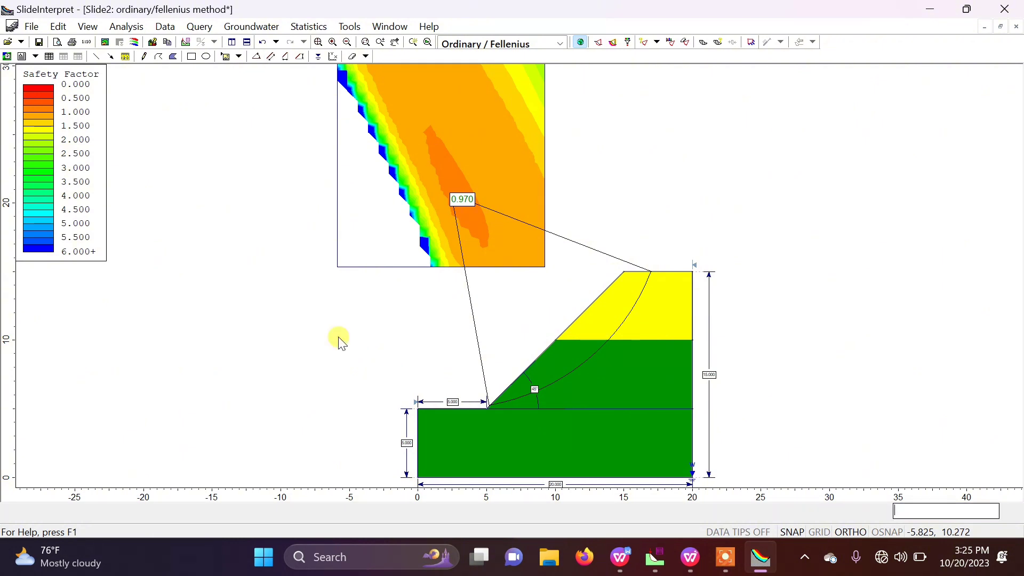
Dimension the vertical slope height from the crest down to the horizontal boundary at toe level, keeping the dimension line directly below the crest
left_click(272, 56)
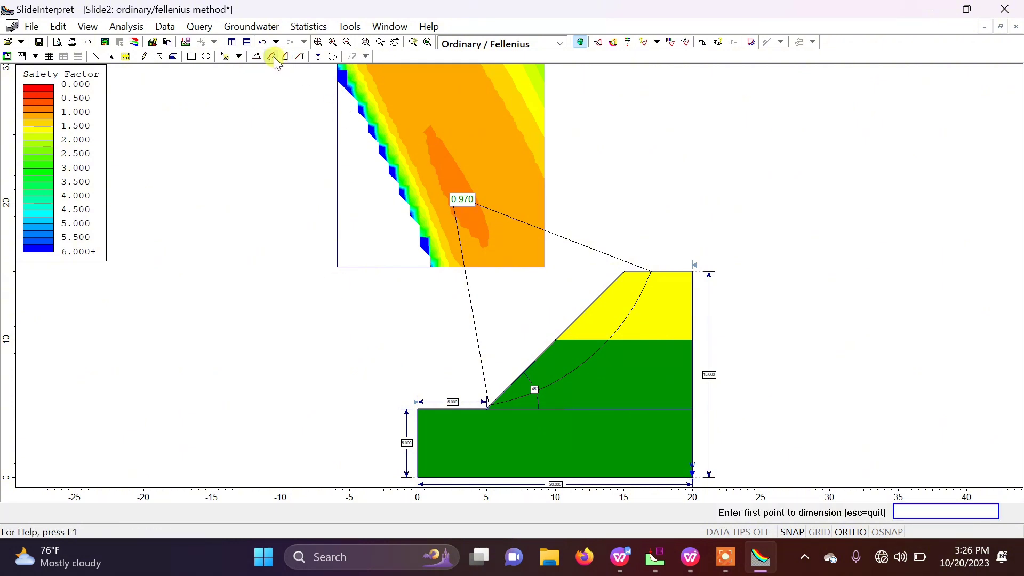
left_click(623, 272)
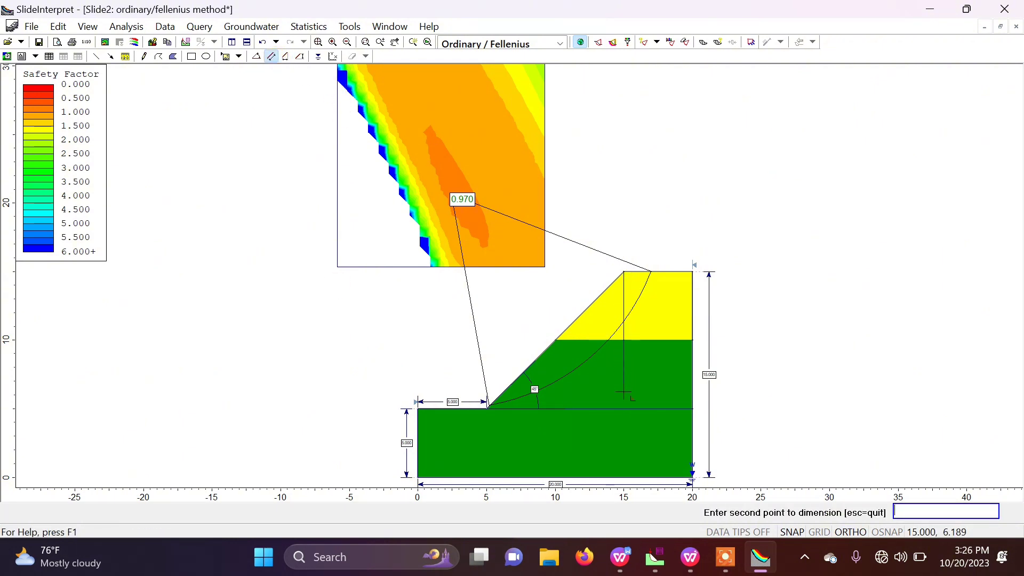
left_click(623, 409)
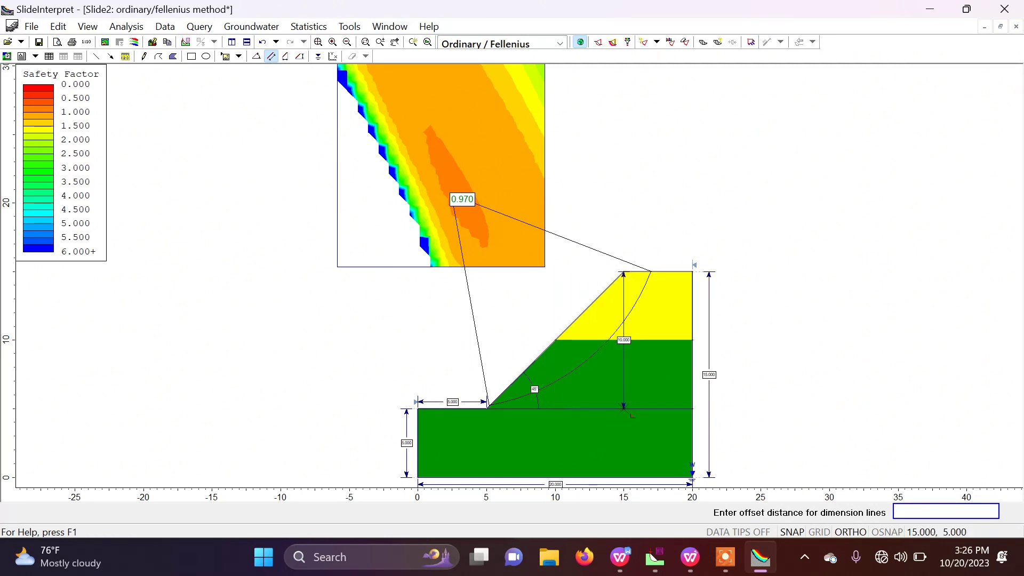
left_click(624, 411)
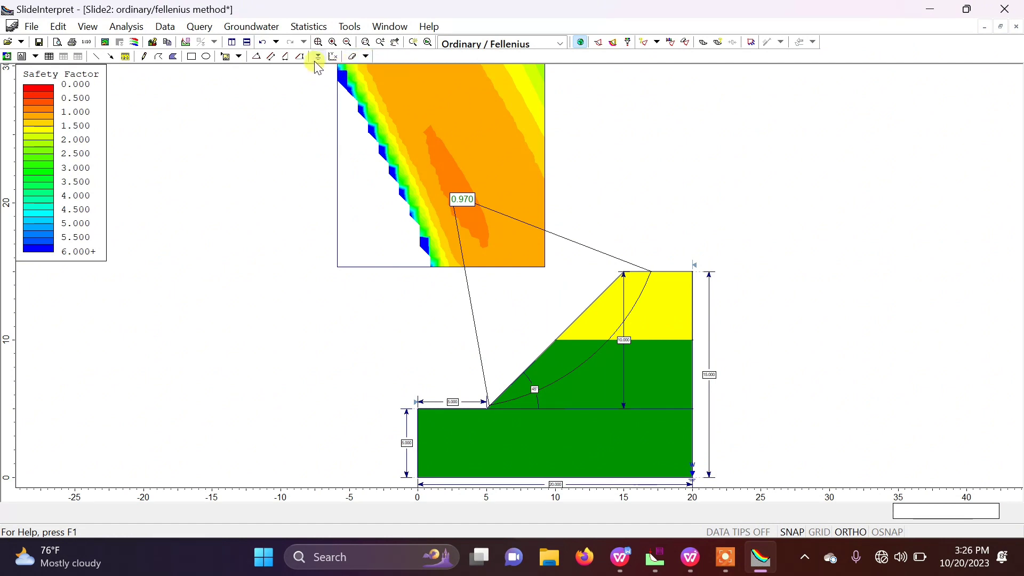
Dimension the horizontal distance from the slope toe to the point below the crest, placing the dimension line just under the toe-level boundary
left_click(272, 57)
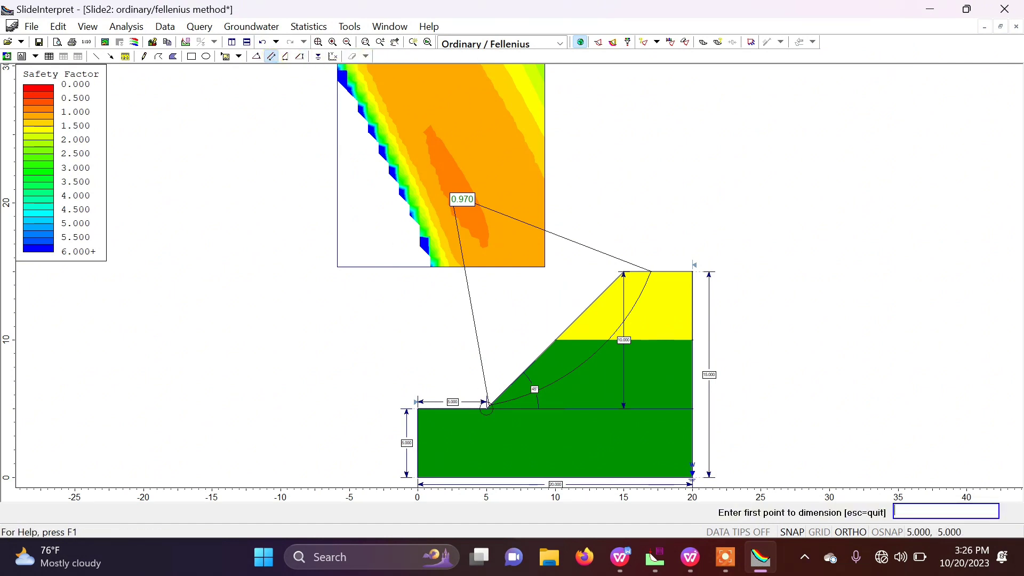
left_click(486, 409)
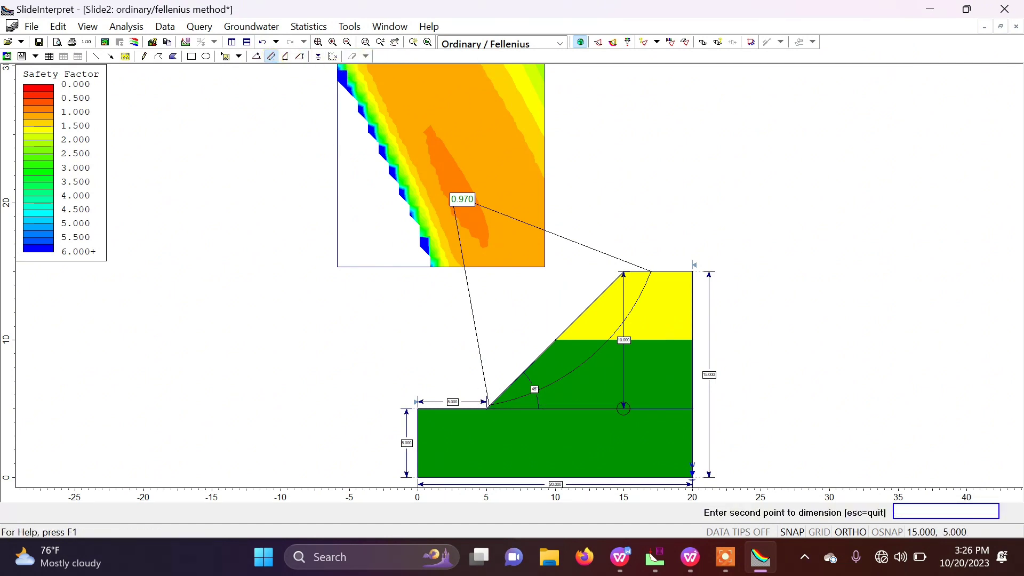
left_click(623, 408)
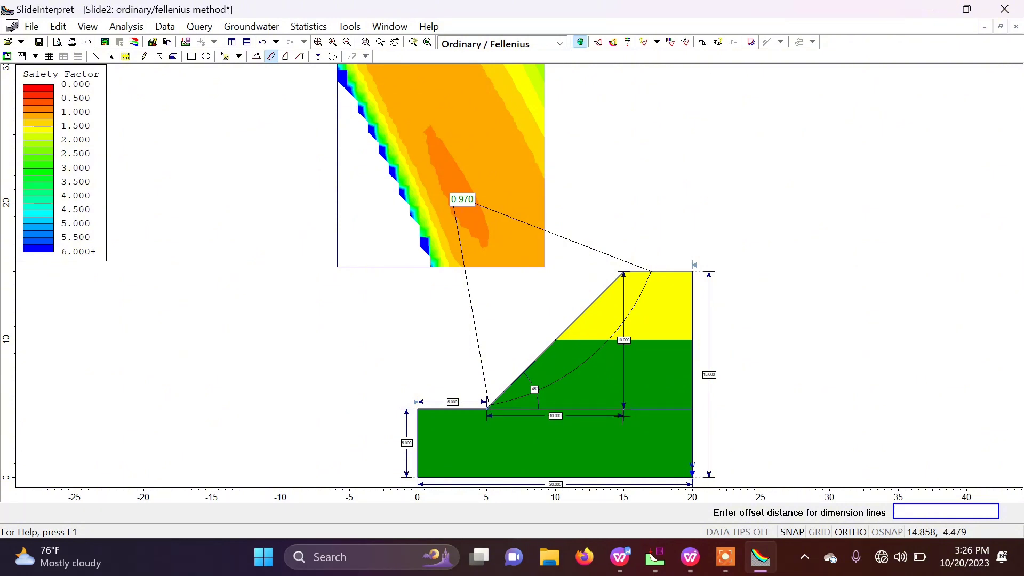
left_click(621, 415)
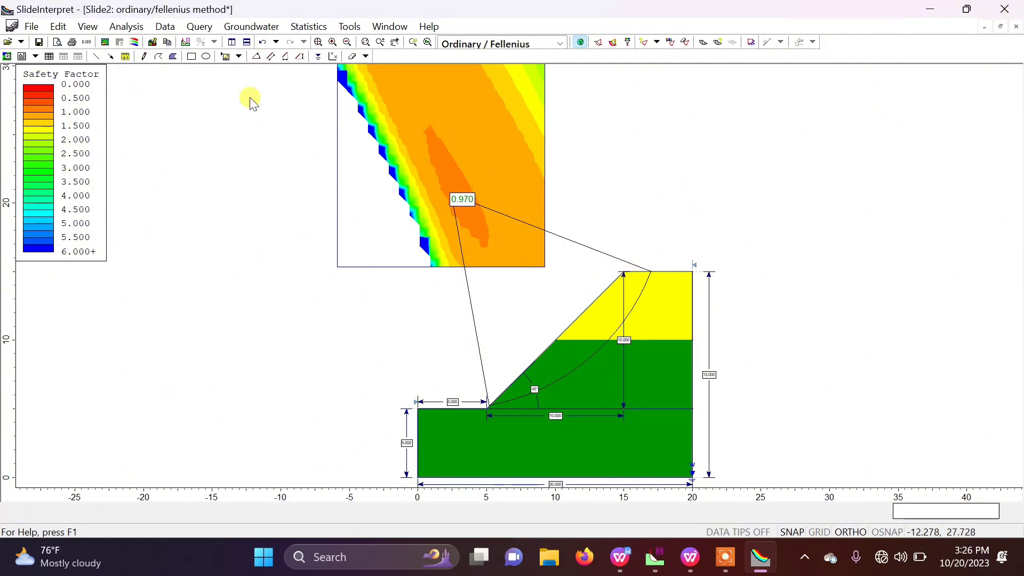
Dimension the flat top of the slope from the crest to the model's upper-right corner, placing the dimension line just above it
left_click(271, 57)
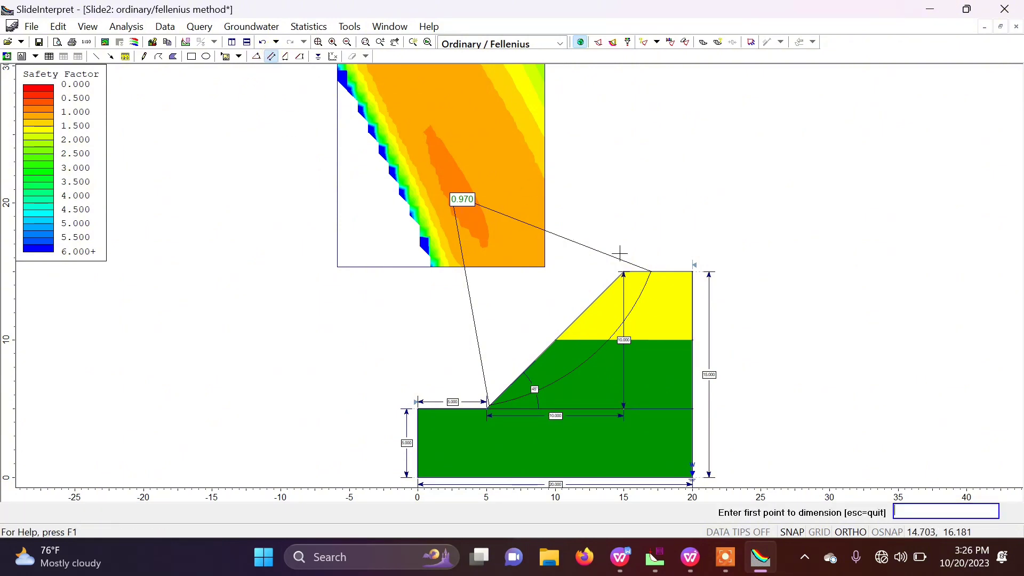
left_click(624, 272)
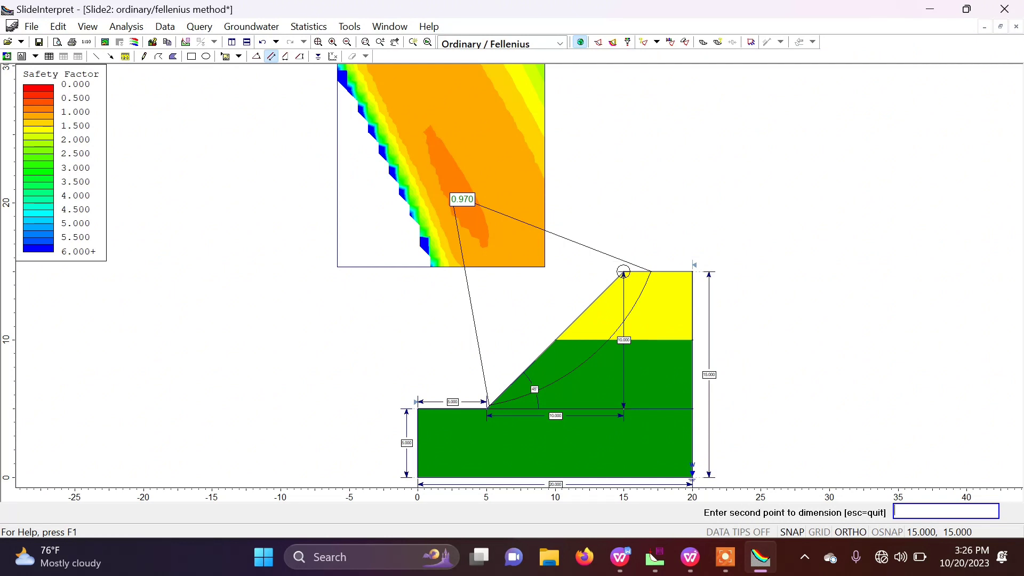
left_click(691, 272)
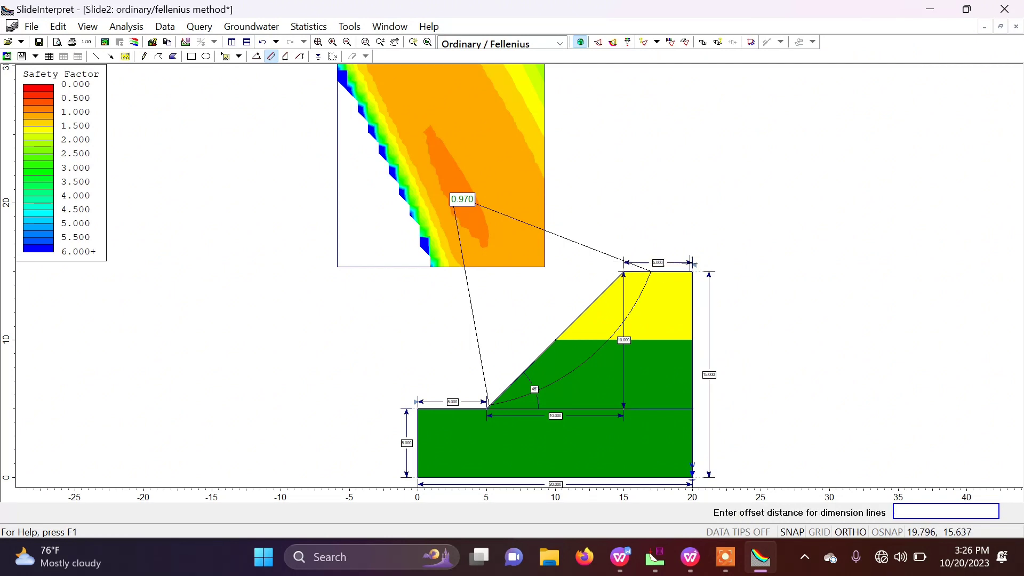
left_click(692, 263)
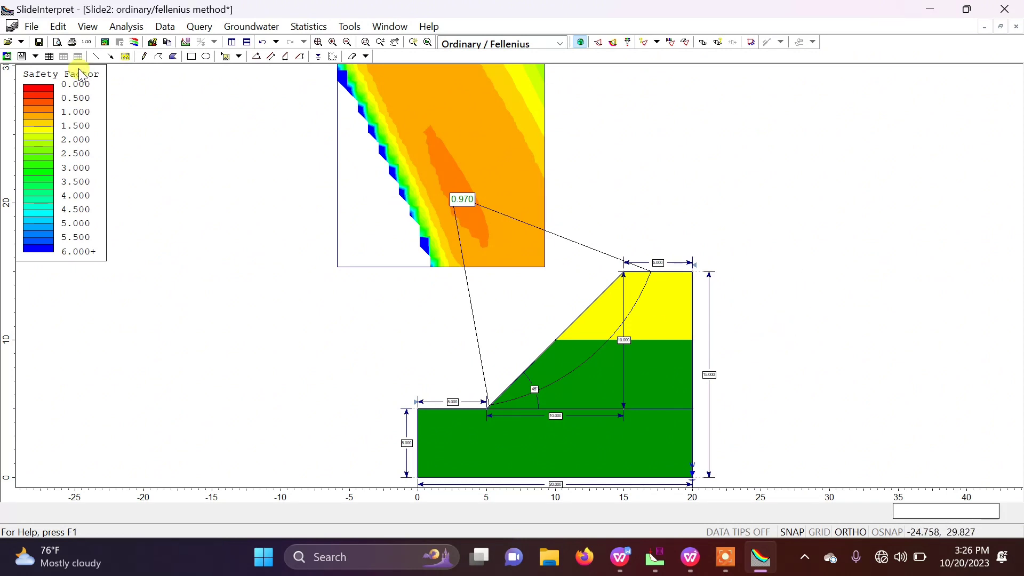
Dimension the green layer's height along the model's right edge, placing the dimension line between the edge and the overall height dimension
left_click(272, 57)
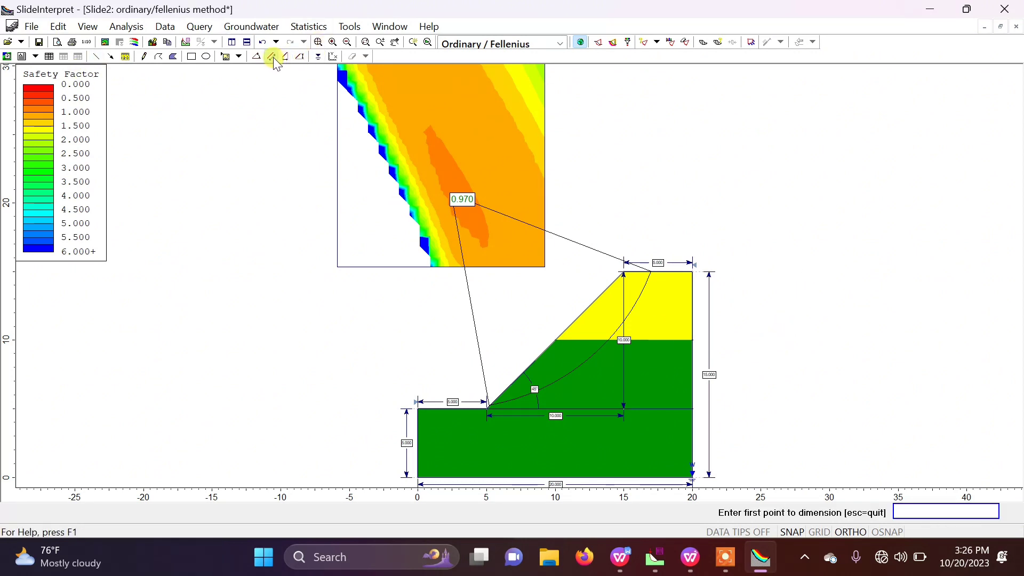
left_click(692, 339)
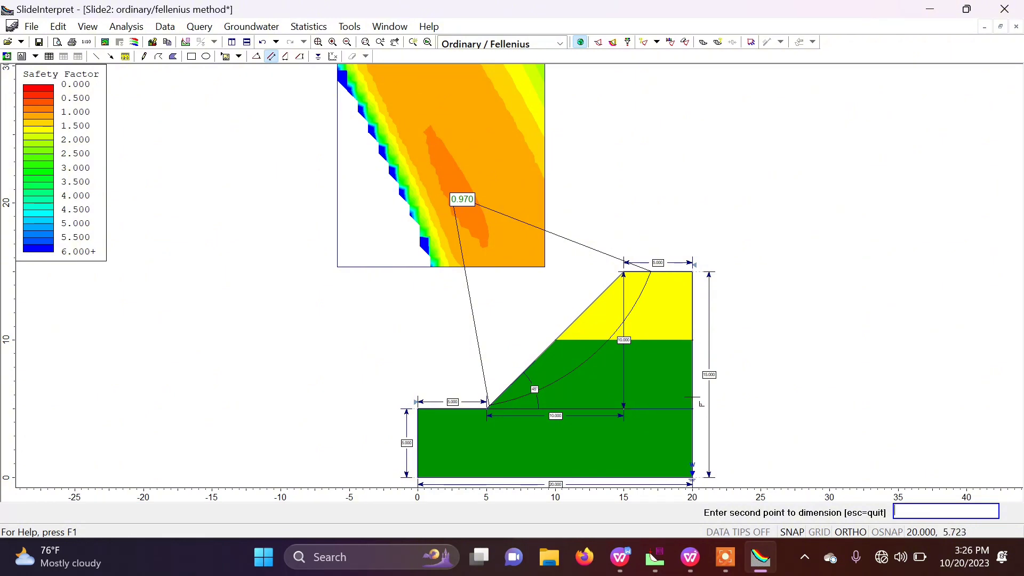
left_click(692, 476)
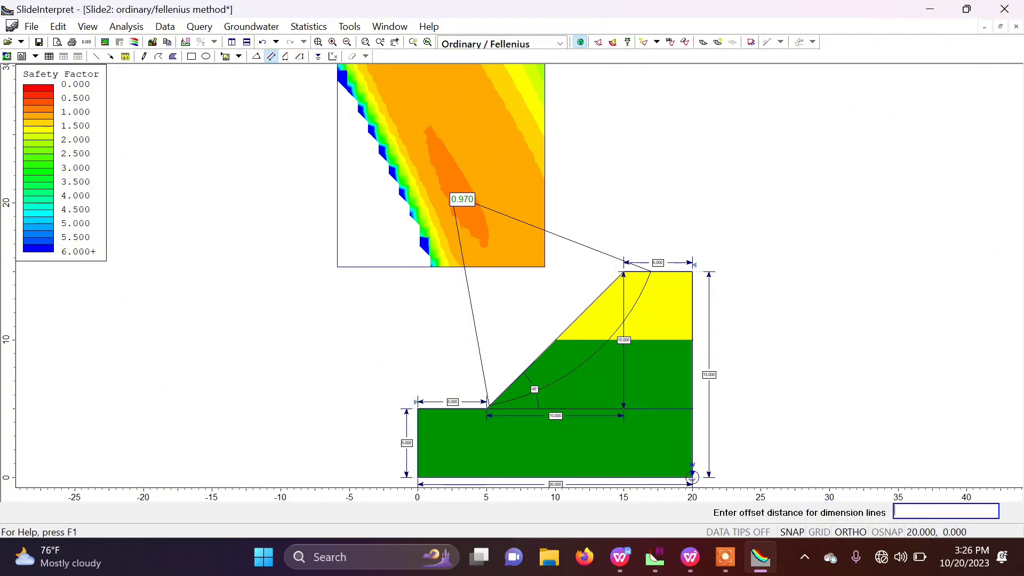
left_click(700, 476)
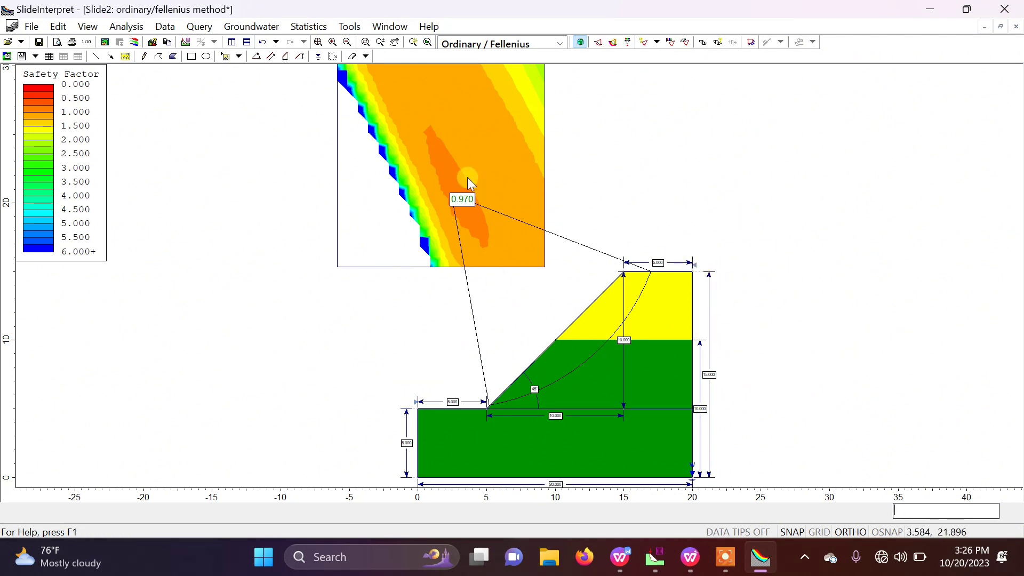
Export the dimensioned slope view as a JPEG image named latian in the Documents folder
left_click(34, 27)
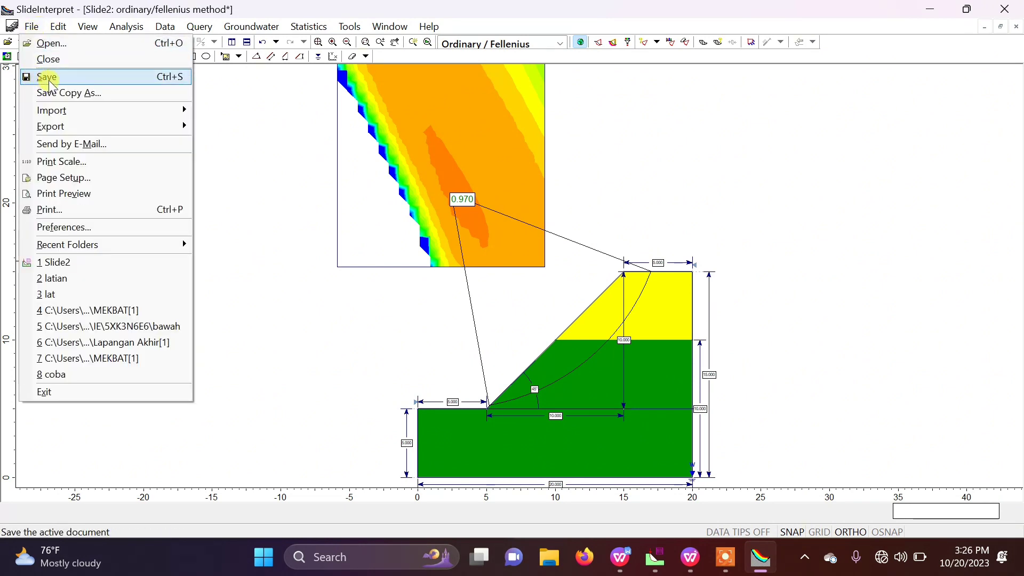
mouse_move(130, 126)
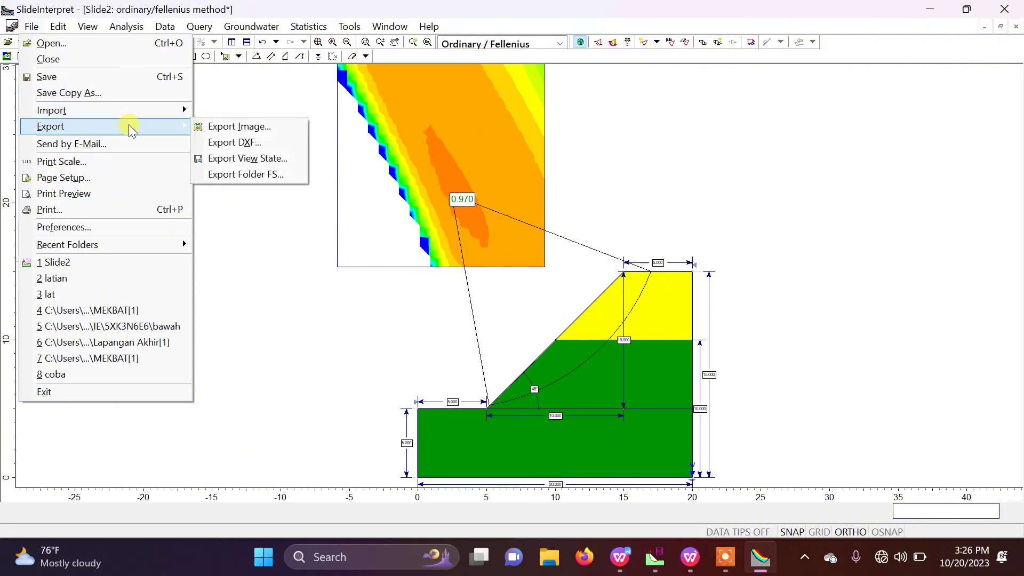
left_click(251, 130)
left_click(527, 392)
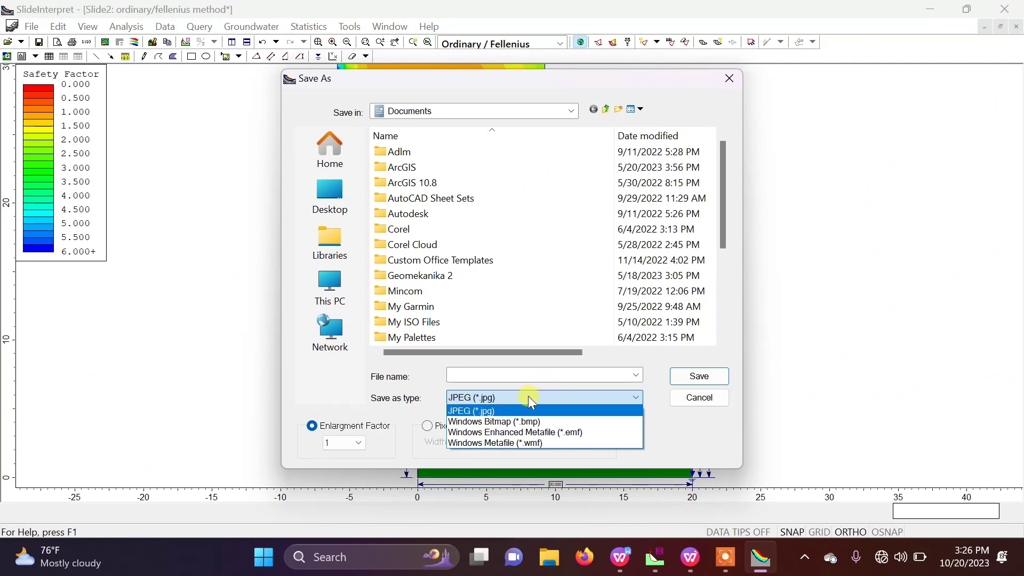
left_click(528, 397)
left_click(525, 374)
type("l")
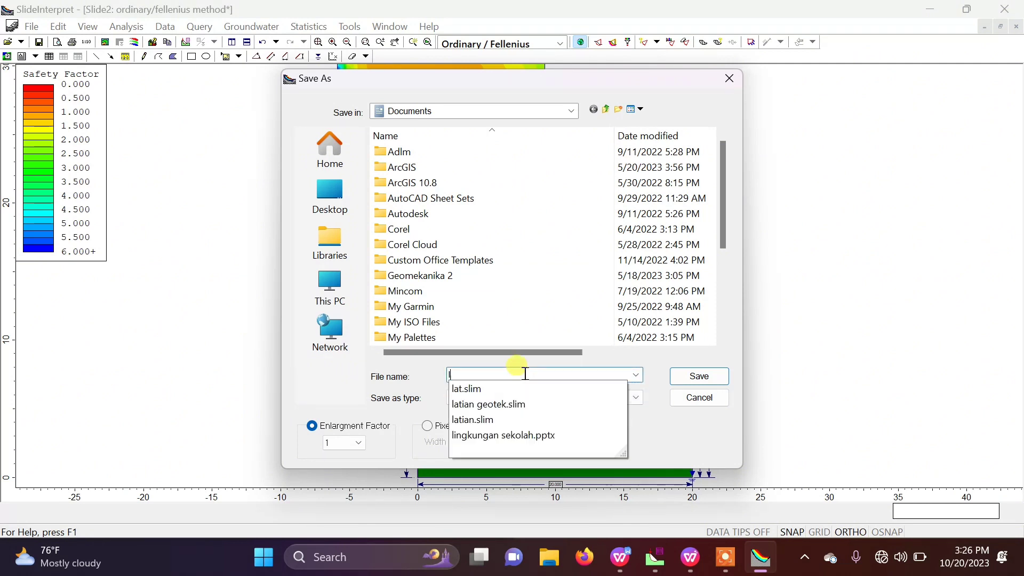
type("atian")
key("Return")
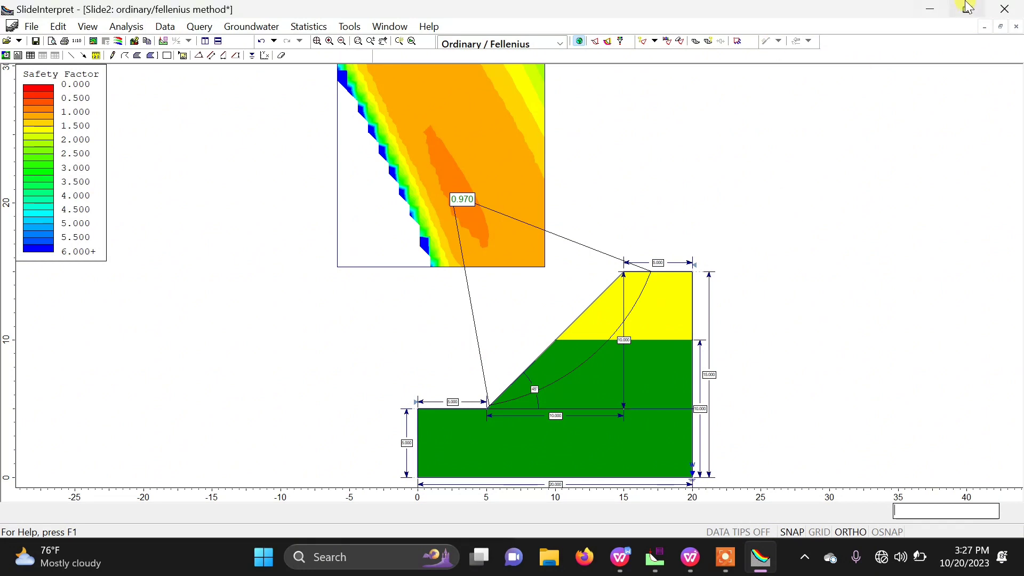
left_click(729, 560)
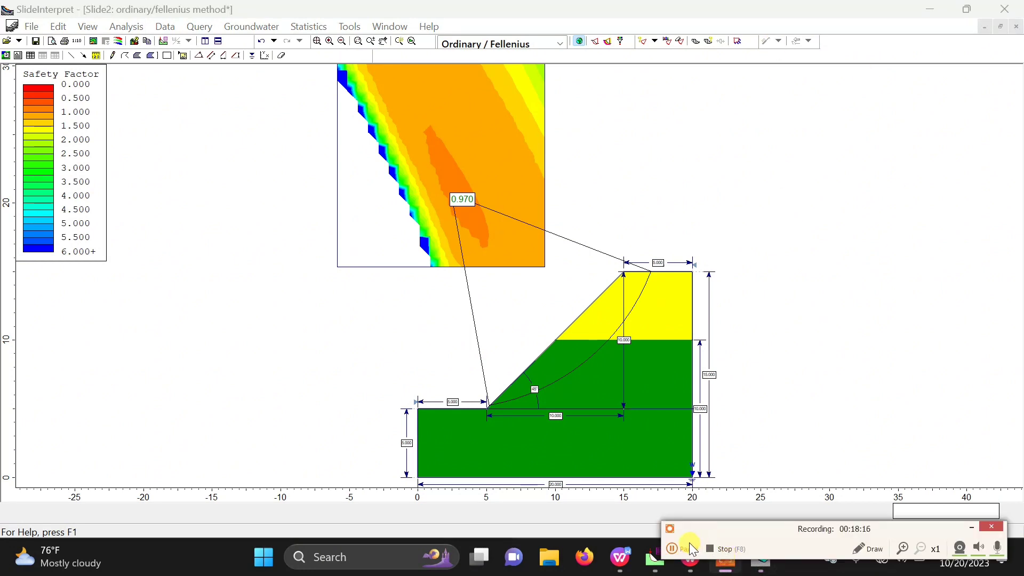
left_click(727, 548)
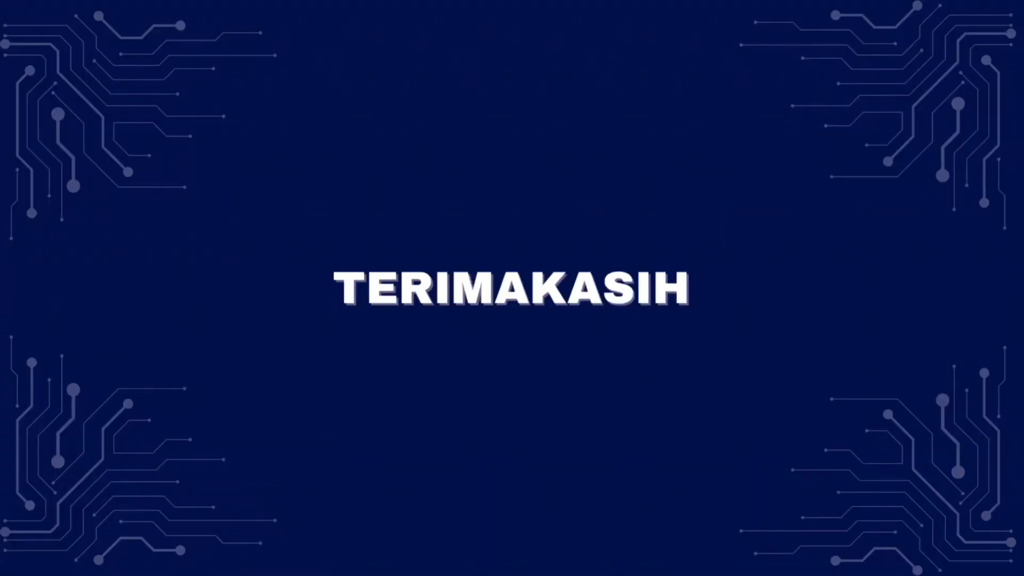